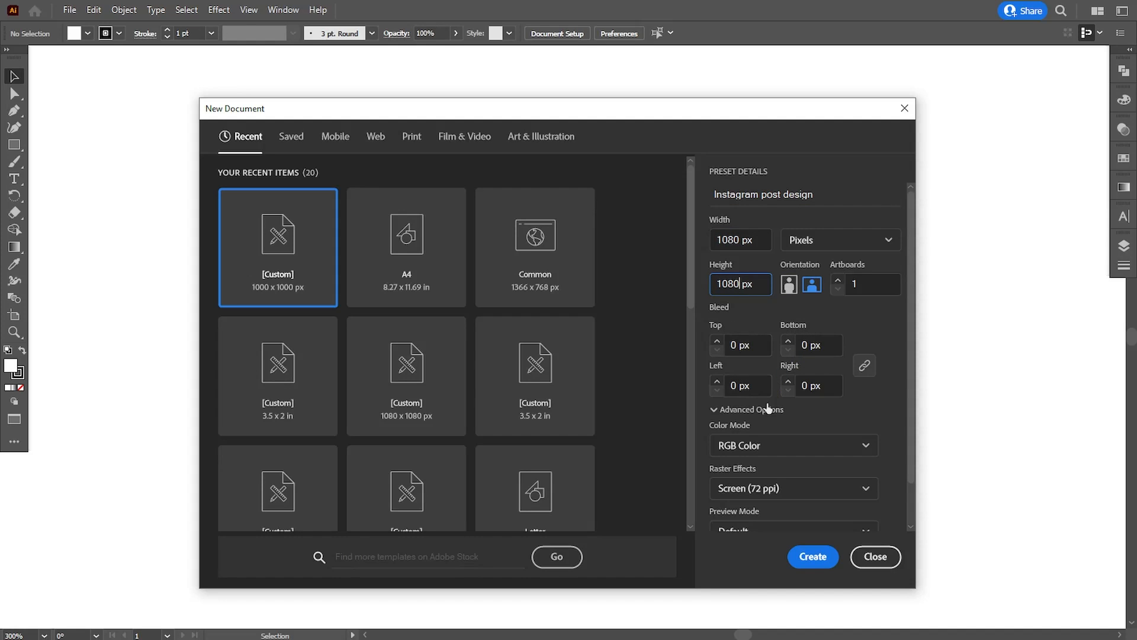
Step: Set the raster effects to High (300 ppi) and create the Instagram post document
scroll(888, 408, "down", 2)
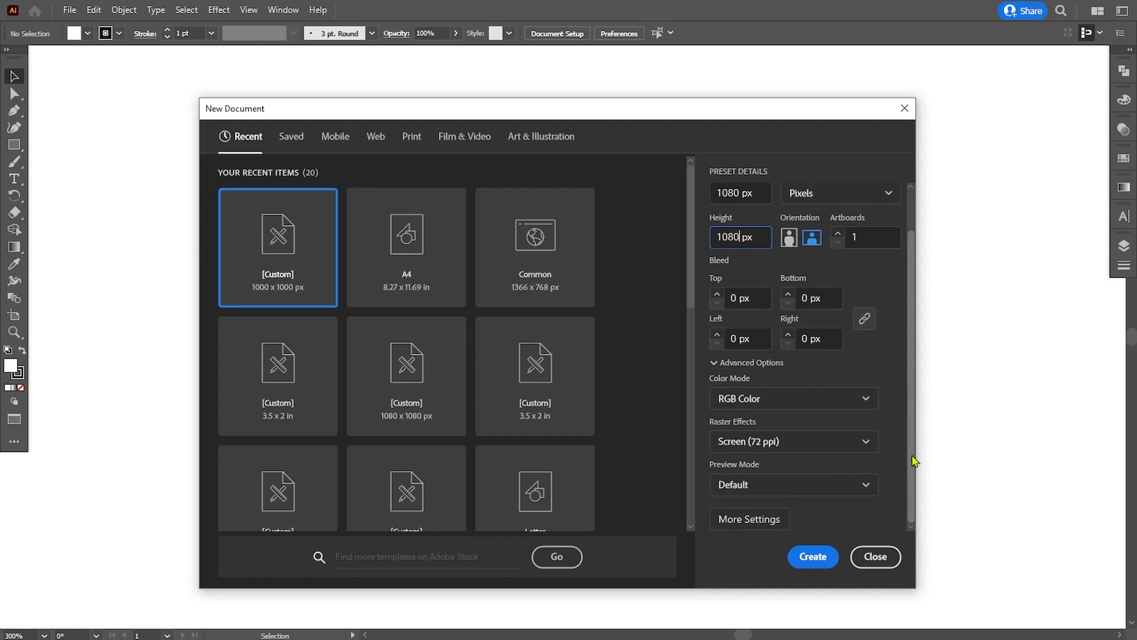
left_click(728, 441)
left_click(735, 467)
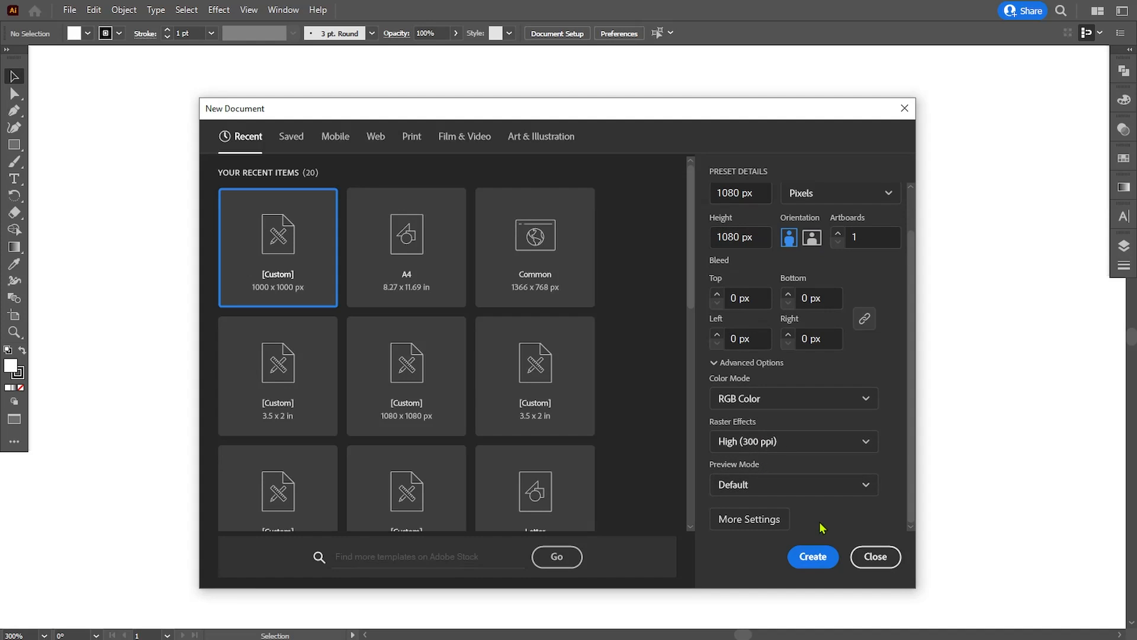
left_click(814, 556)
Step: Paste the prepared logo, texts, icons, colour samples and photos, and move them off the artboard to its left
key("ctrl+v")
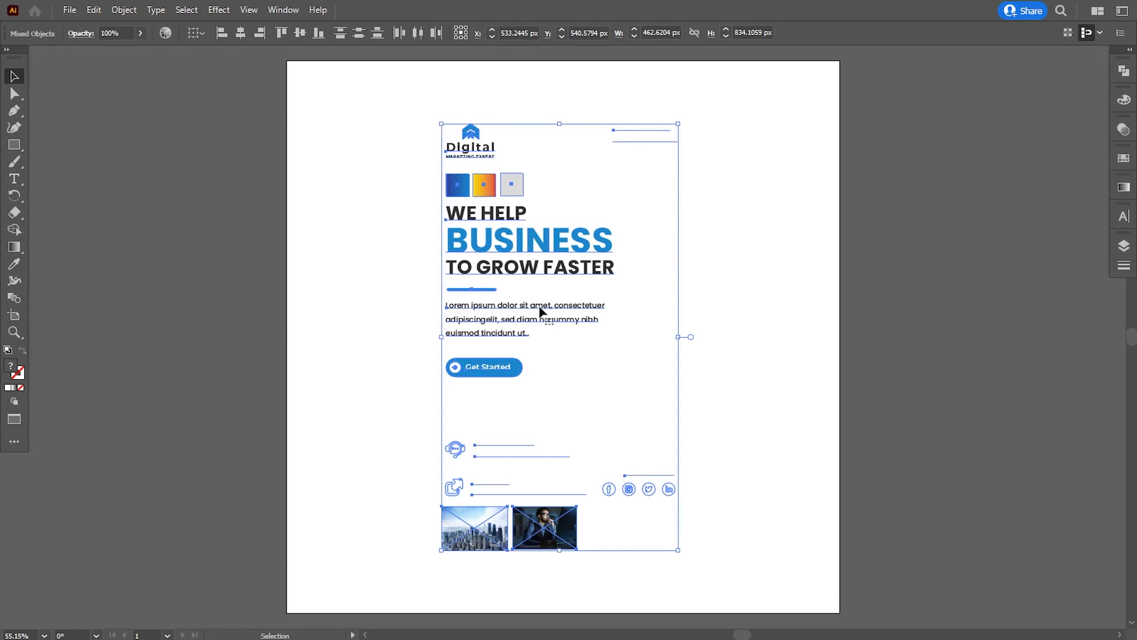
left_click_drag(529, 252, 118, 264)
left_click(675, 391)
left_click_drag(675, 391, 692, 388)
Step: Draw a circle about 533 px in diameter on the right half of the artboard with the Ellipse tool
right_click(14, 145)
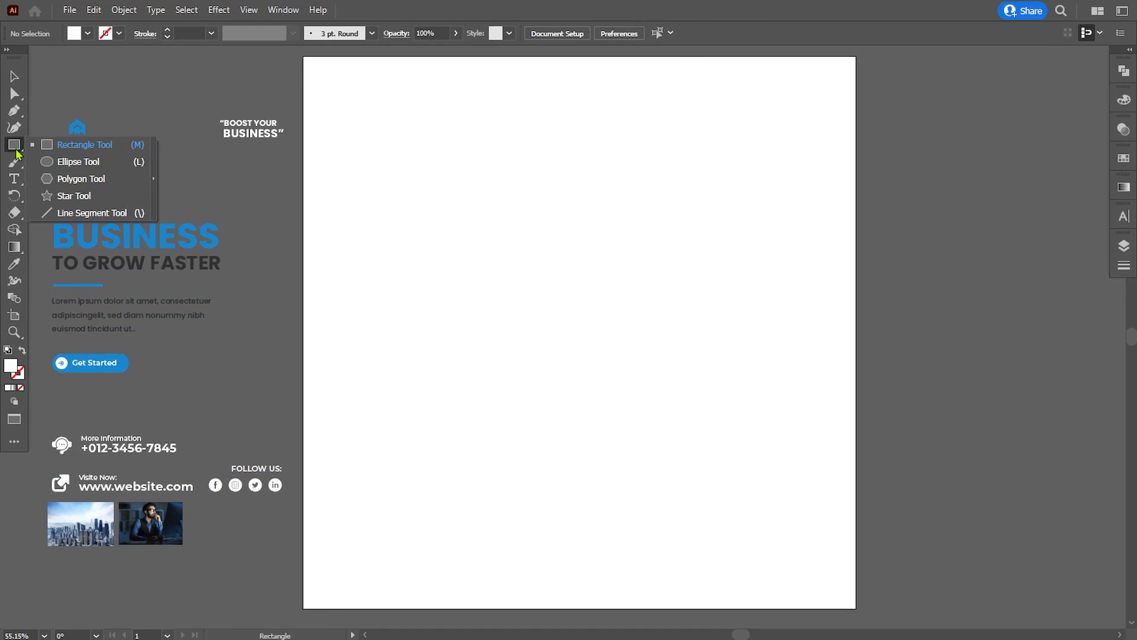
left_click(77, 158)
left_click_drag(573, 207, 846, 480)
left_click(14, 77)
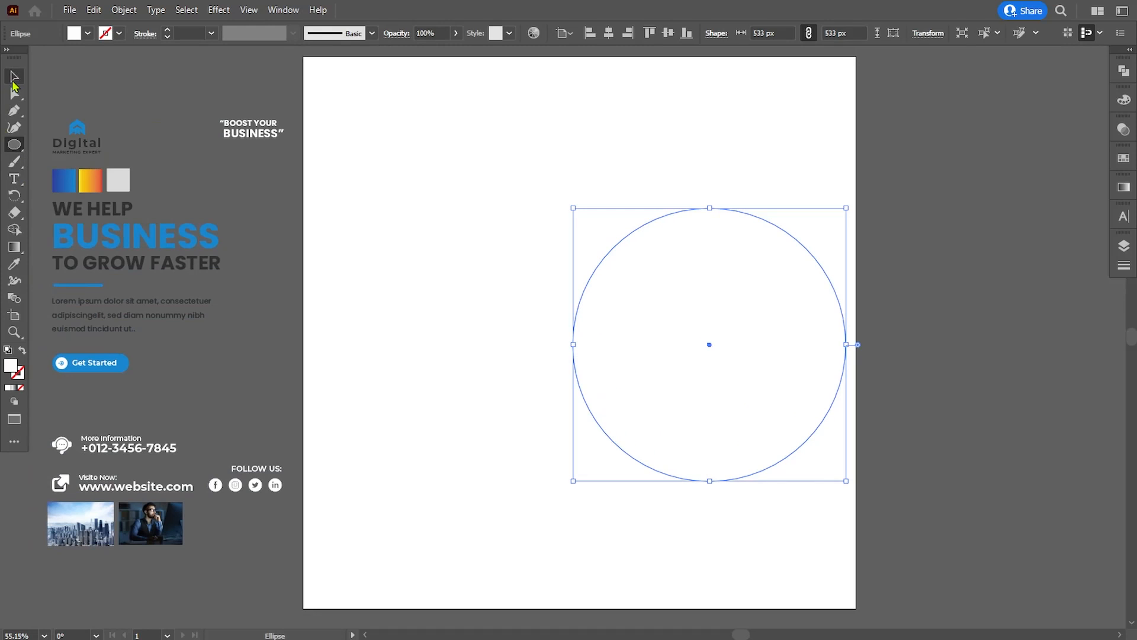
Step: Fill the circle with dark brown 542d2d, shift it past the artboard's right edge and enlarge it to about 632 px
double_click(12, 372)
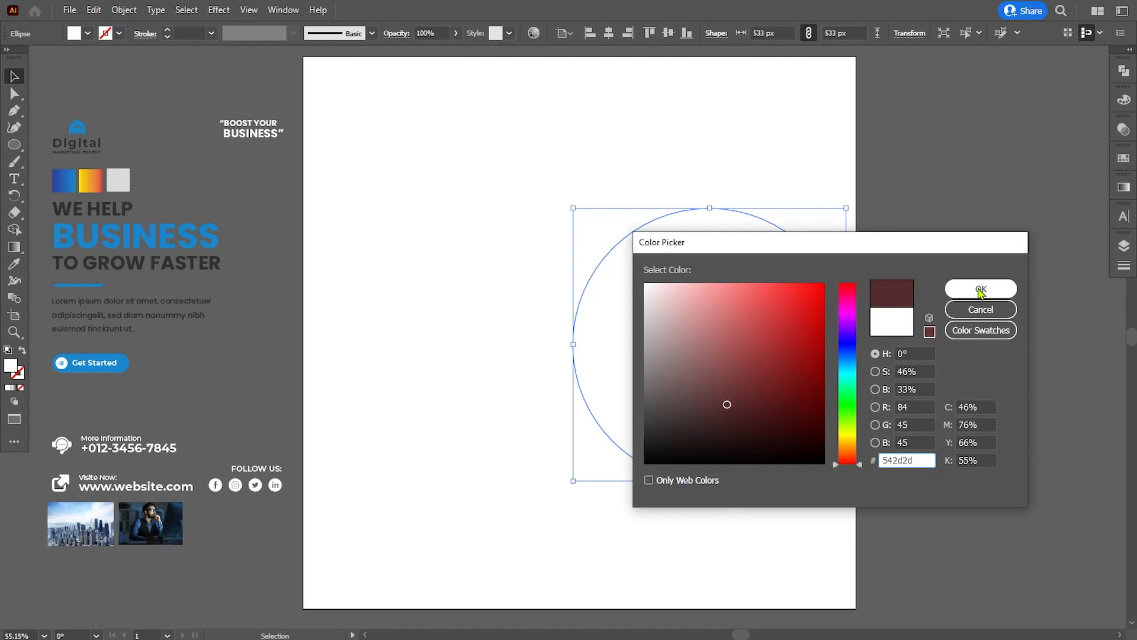
left_click(979, 290)
left_click(965, 317)
left_click_drag(765, 367, 804, 340)
left_click_drag(886, 186, 938, 135)
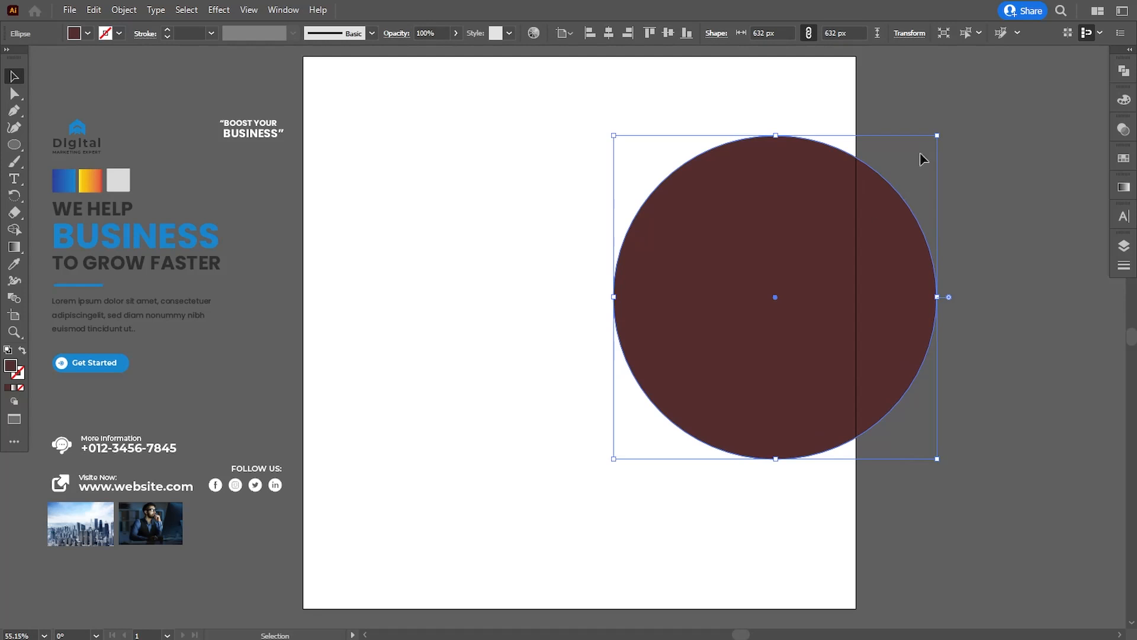
Step: Paste a copy of the dark brown circle directly behind it and scale the copy to about 698 px from its centre
left_click(94, 10)
left_click(117, 78)
left_click(93, 10)
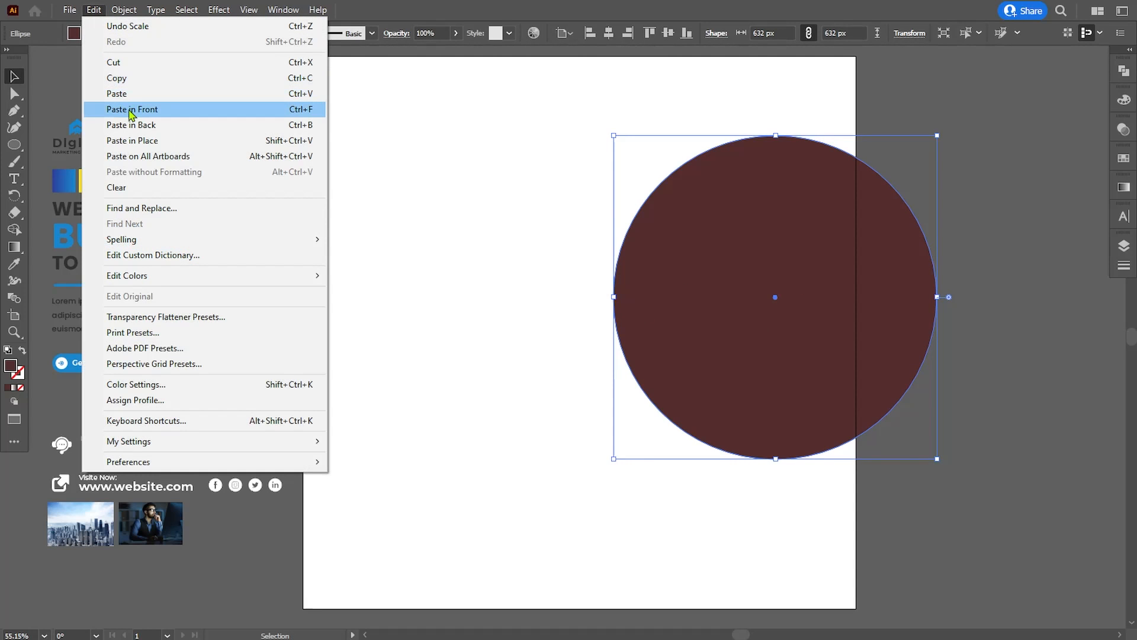
left_click(131, 110)
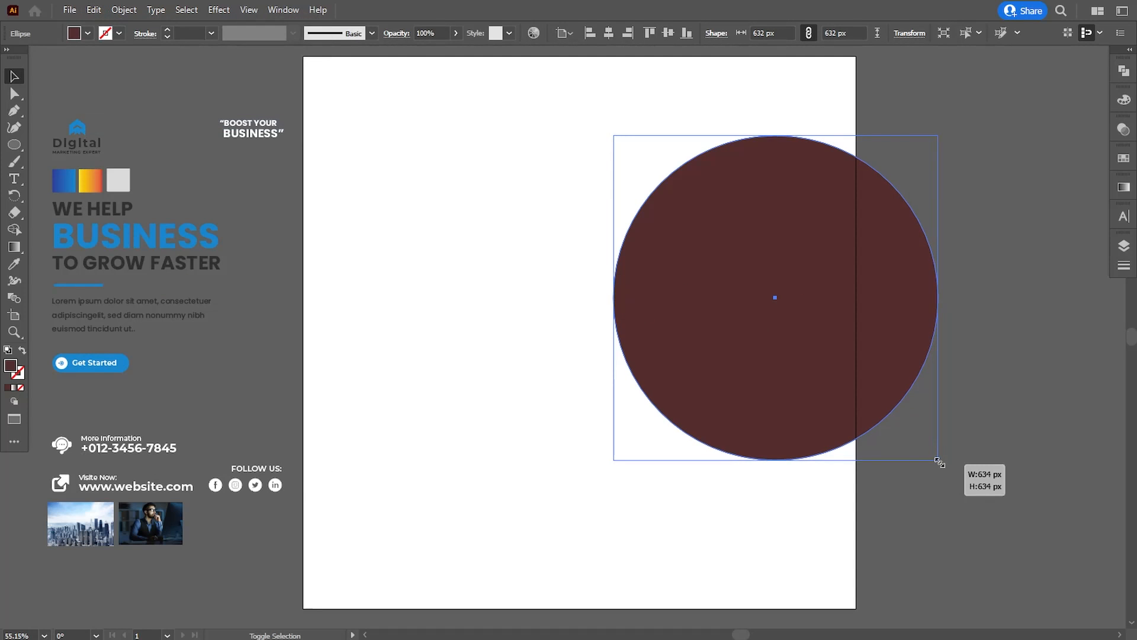
left_click_drag(938, 460, 955, 478)
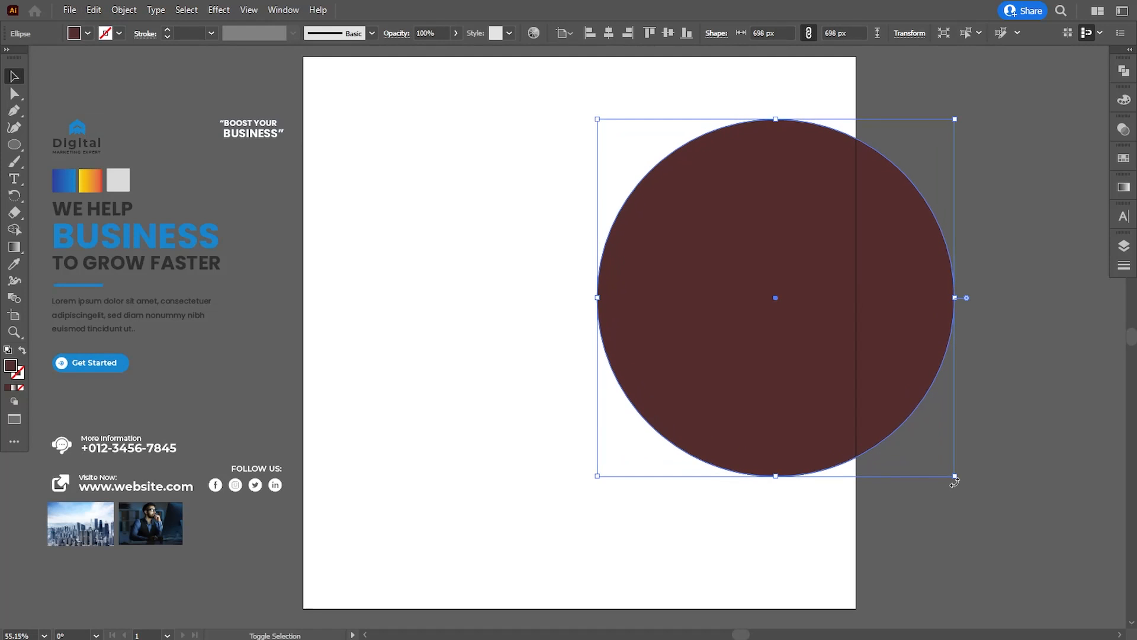
Step: Fill the enlarged back circle with the lighter brown 7c4d4d
double_click(10, 369)
left_click(710, 375)
left_click(964, 287)
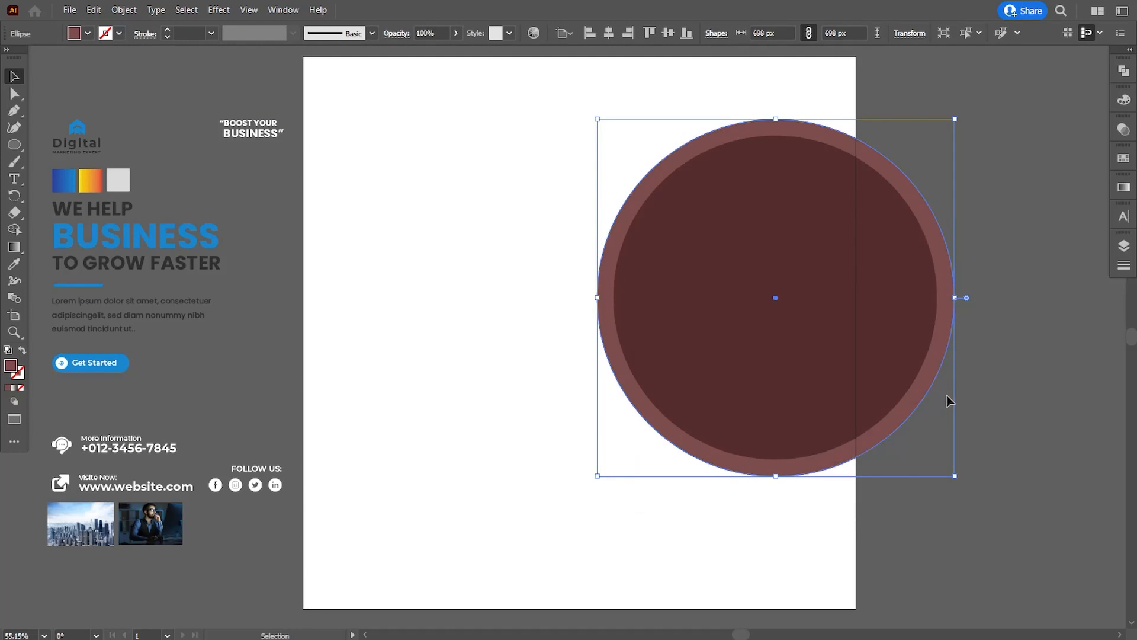
Step: Shift the lighter brown back circle to the right, off-centre from the dark brown circle
key("Right")
key("Right")
key("Right")
key("Right")
key("Right")
key("Right")
key("Right")
key("Right")
key("Right")
key("Right")
key("Right")
key("Right")
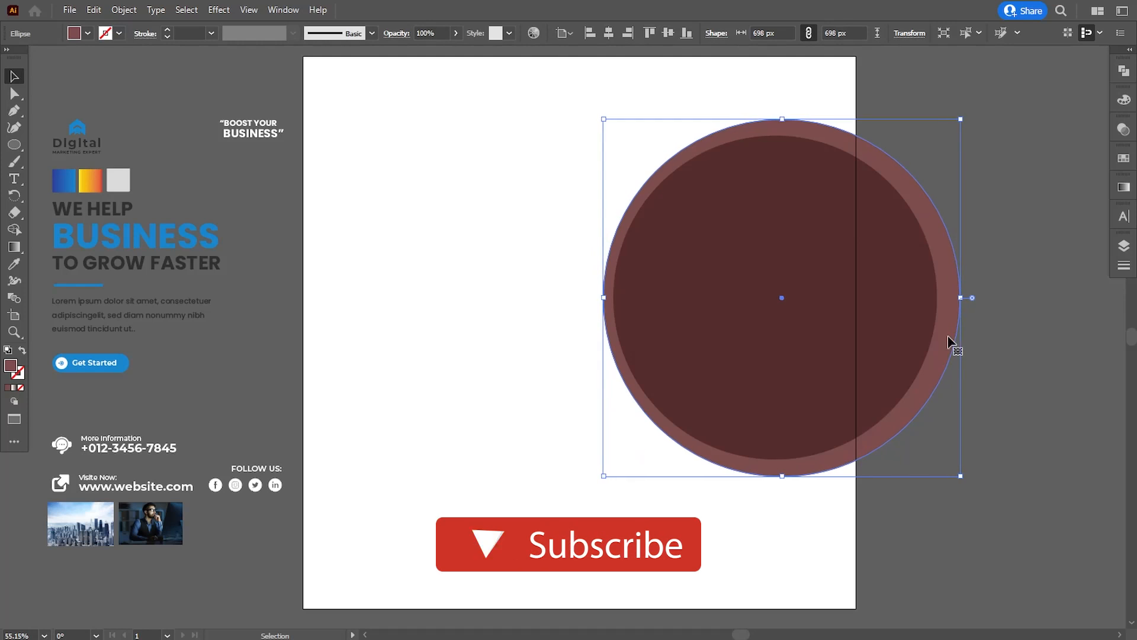
left_click_drag(947, 341, 974, 339)
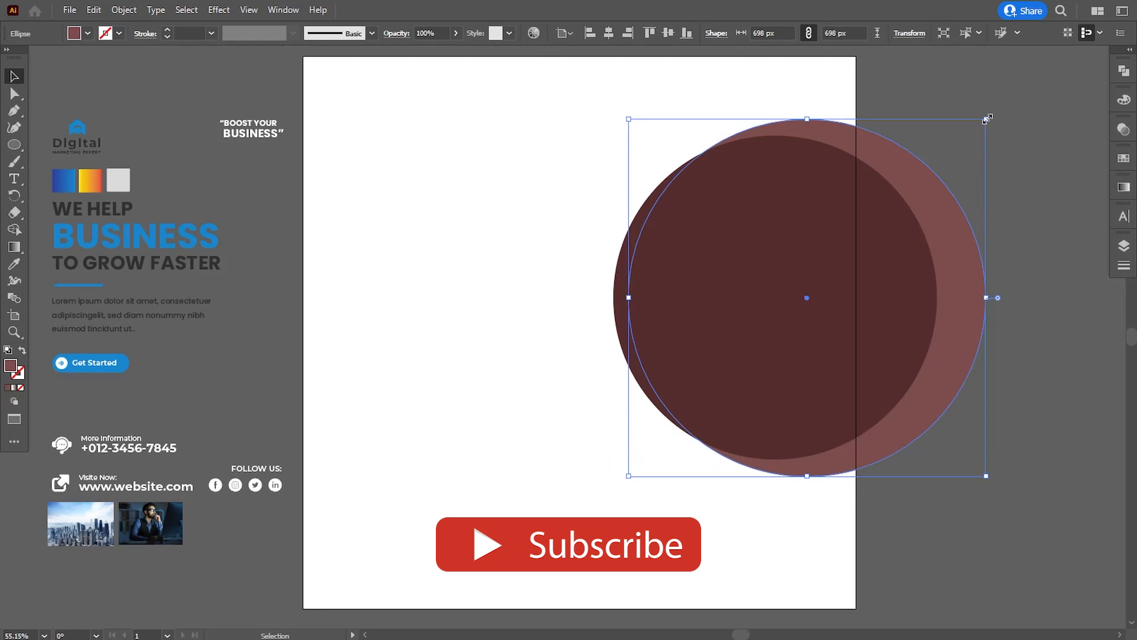
Step: Scale the lighter brown circle to about 666 px and move it slightly back to the left
left_click_drag(986, 119, 977, 127)
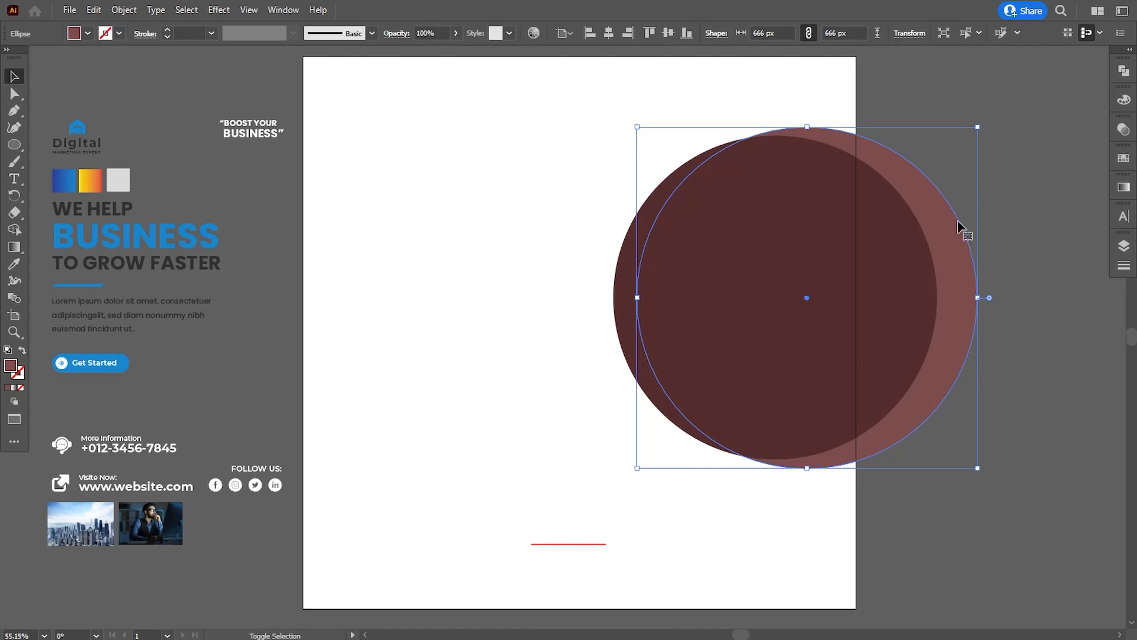
left_click_drag(954, 290, 937, 292)
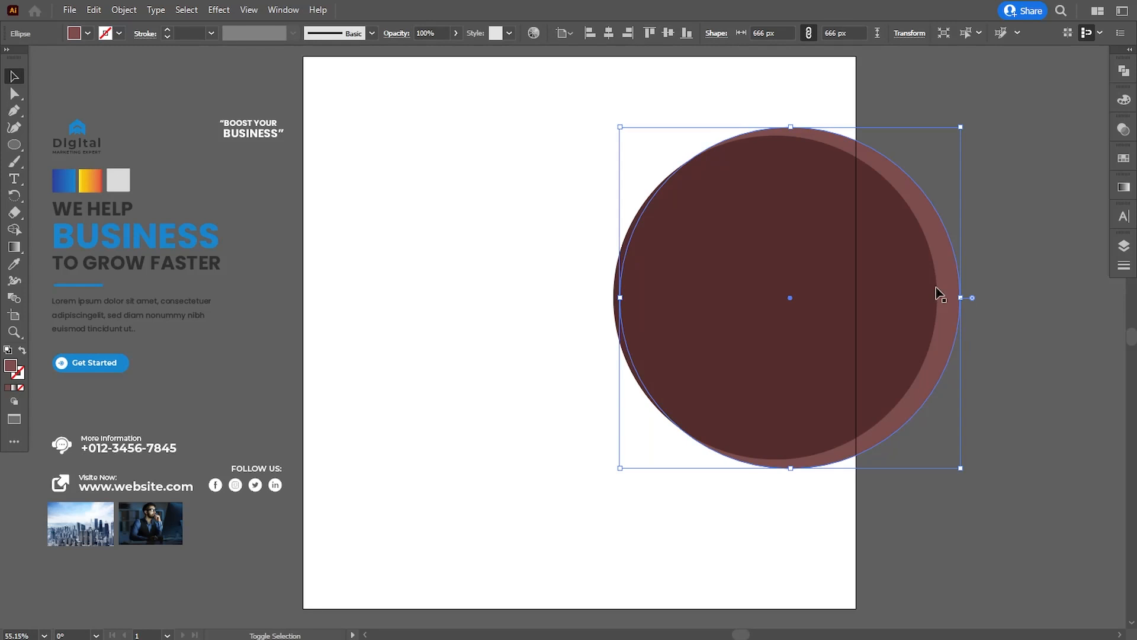
left_click(1014, 289)
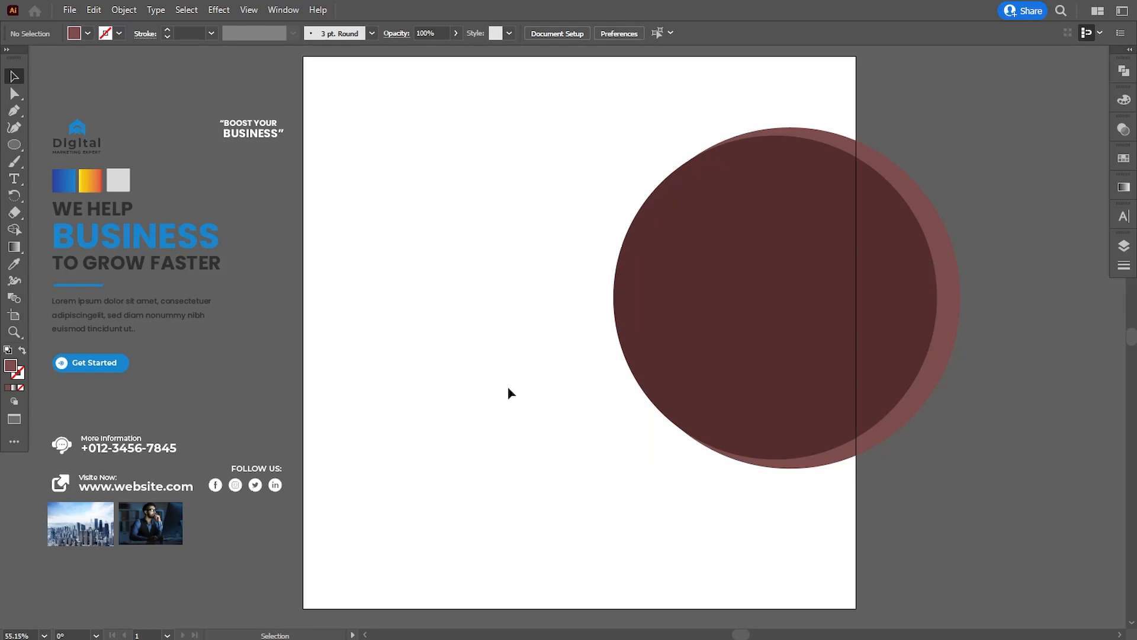
Step: Paste a copy of the dark brown circle in front of it and shrink the copy to about 556 px
left_click(778, 292)
left_click(94, 10)
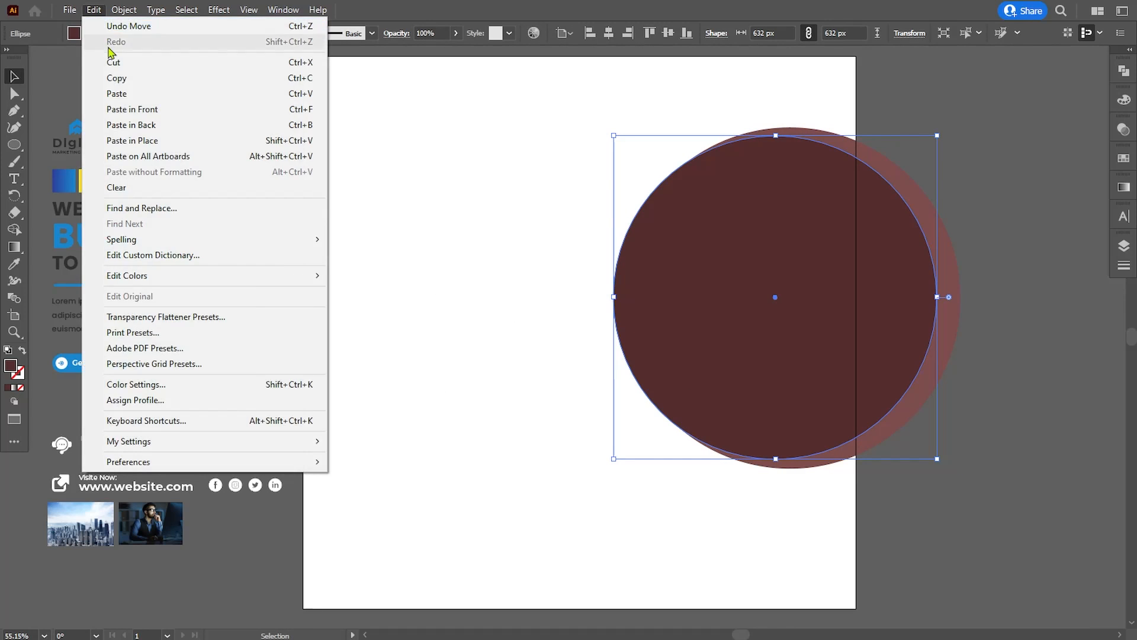
left_click(116, 77)
left_click(93, 9)
left_click(131, 109)
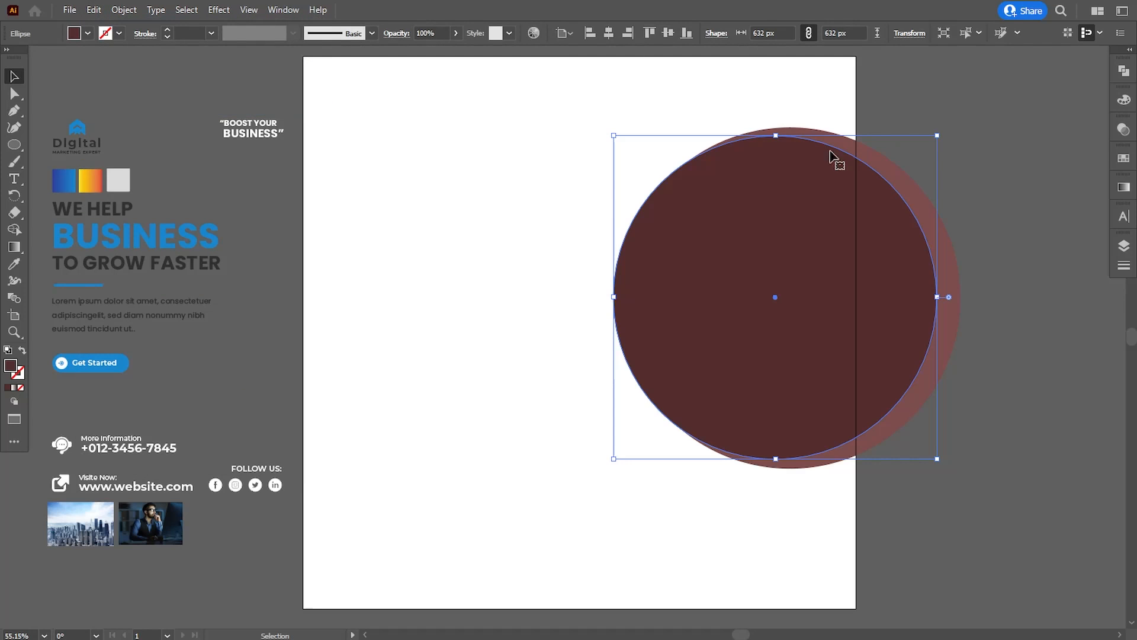
left_click_drag(936, 136, 918, 149)
Step: Fill the inner circle with the light greyish tone baaeae
double_click(12, 367)
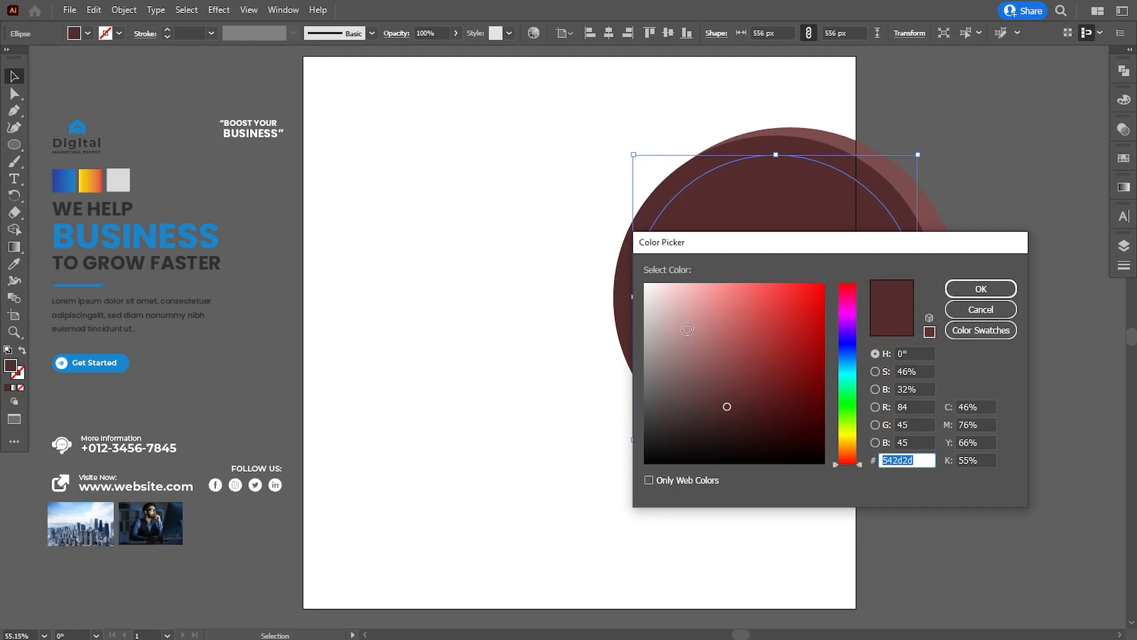
left_click(656, 331)
left_click(962, 287)
left_click(1010, 352)
Step: Paste a copy of the light inner circle in front and enlarge it to about 592 px
left_click(787, 333)
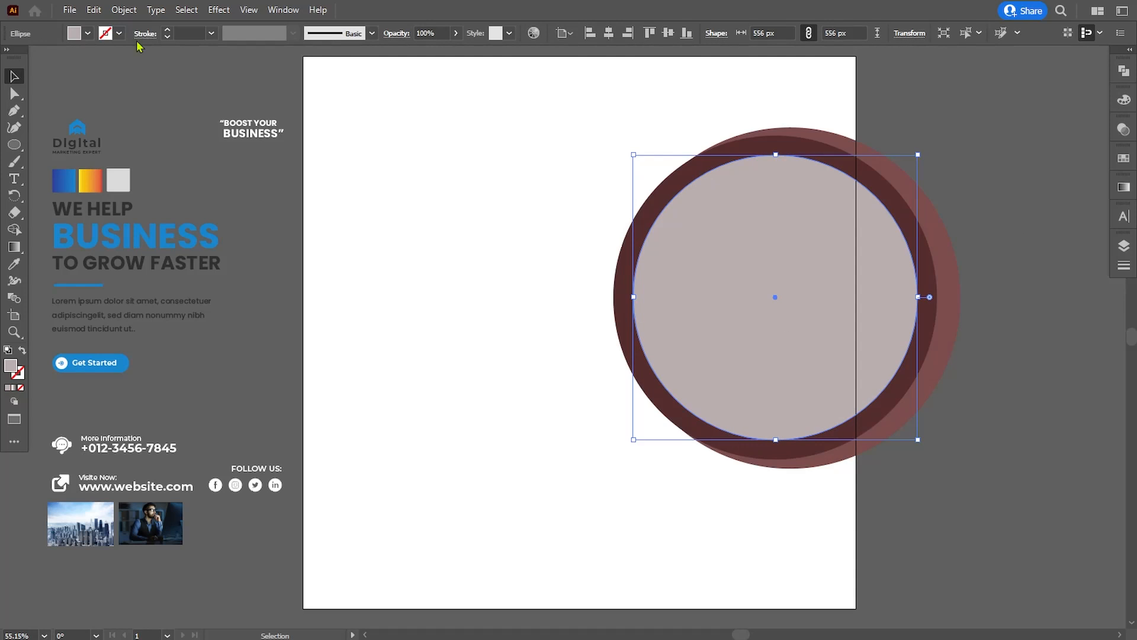
left_click(94, 10)
left_click(117, 77)
left_click(94, 10)
left_click(132, 109)
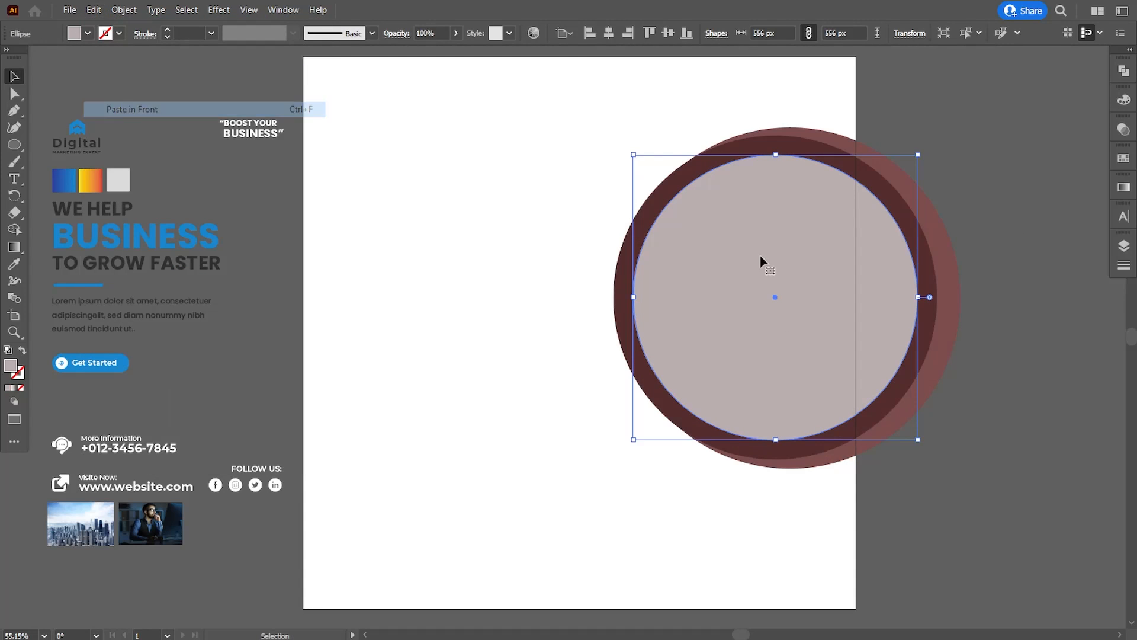
left_click_drag(918, 154, 935, 151)
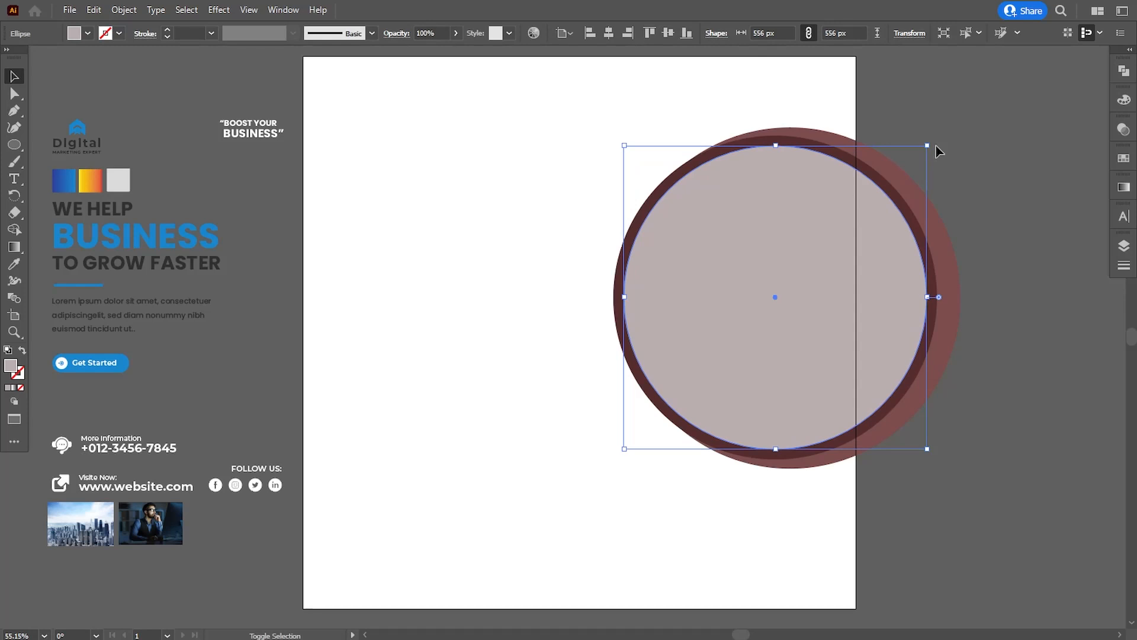
Step: Turn the enlarged copy's fill into an outline with no fill and a 2 pt stroke
left_click(22, 351)
left_click(211, 34)
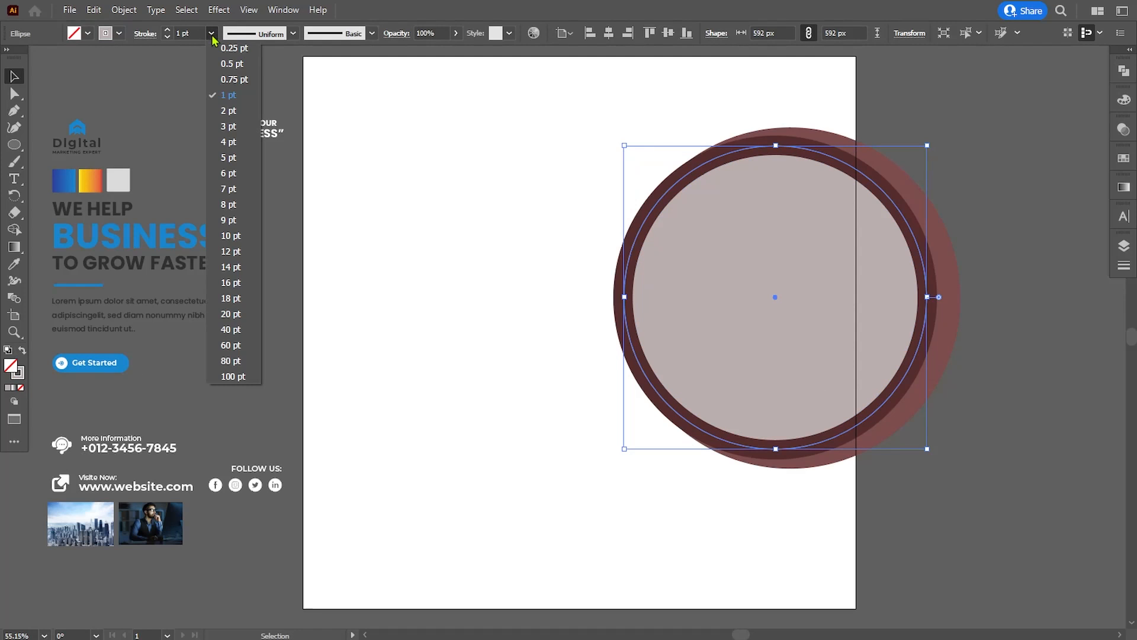
left_click(231, 113)
left_click(1010, 331)
Step: Make the ring's stroke a dashed line
left_click(921, 261)
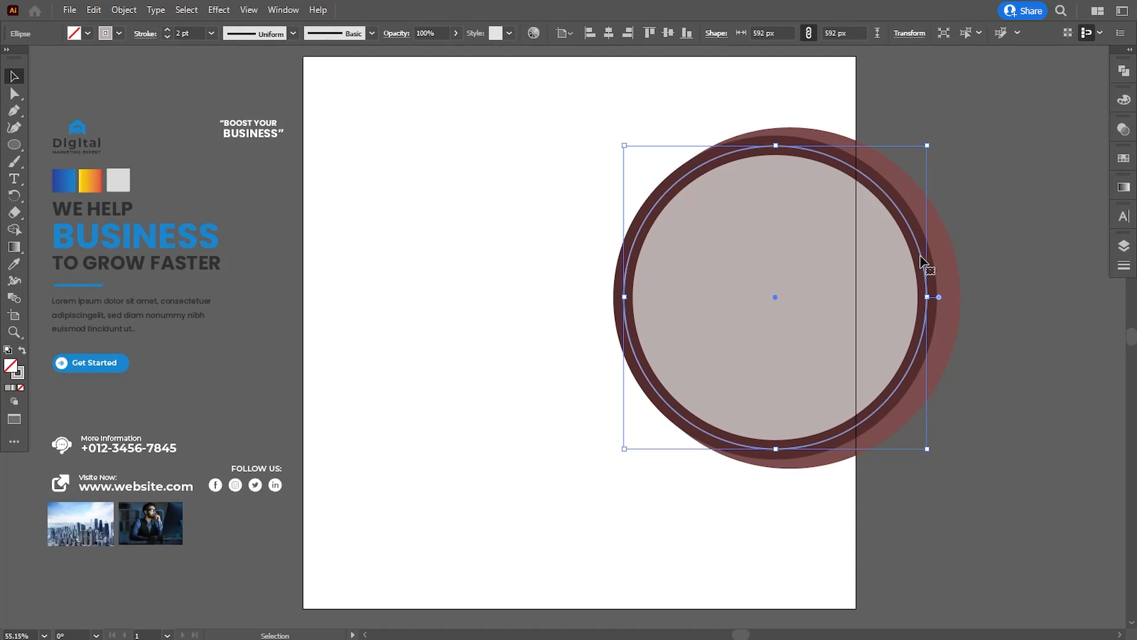
left_click(1123, 263)
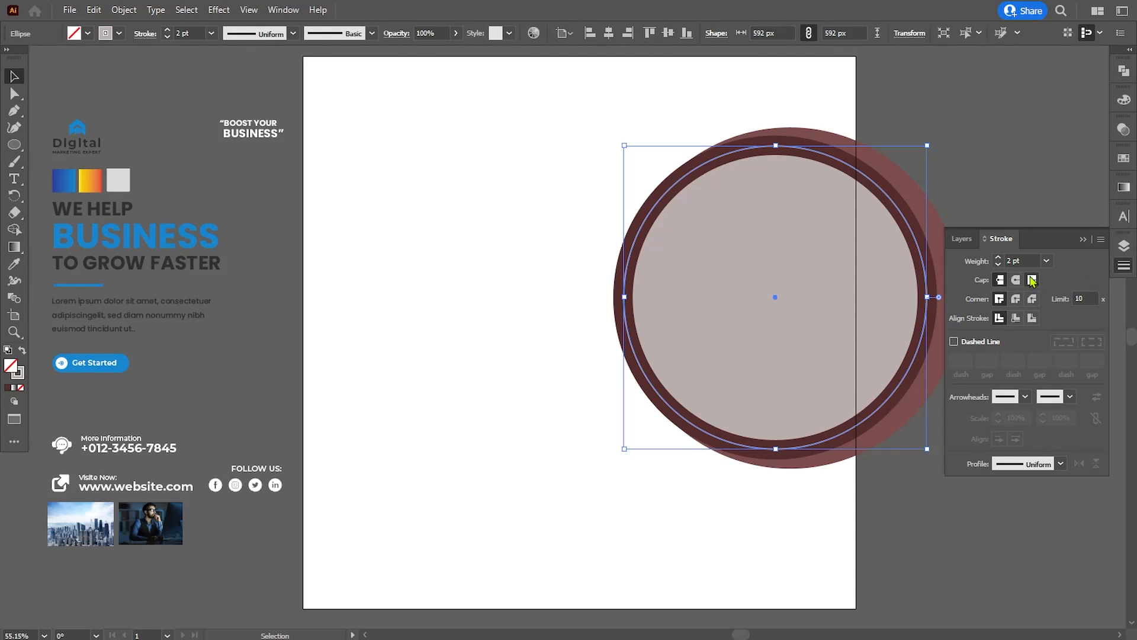
left_click(953, 342)
left_click(1082, 239)
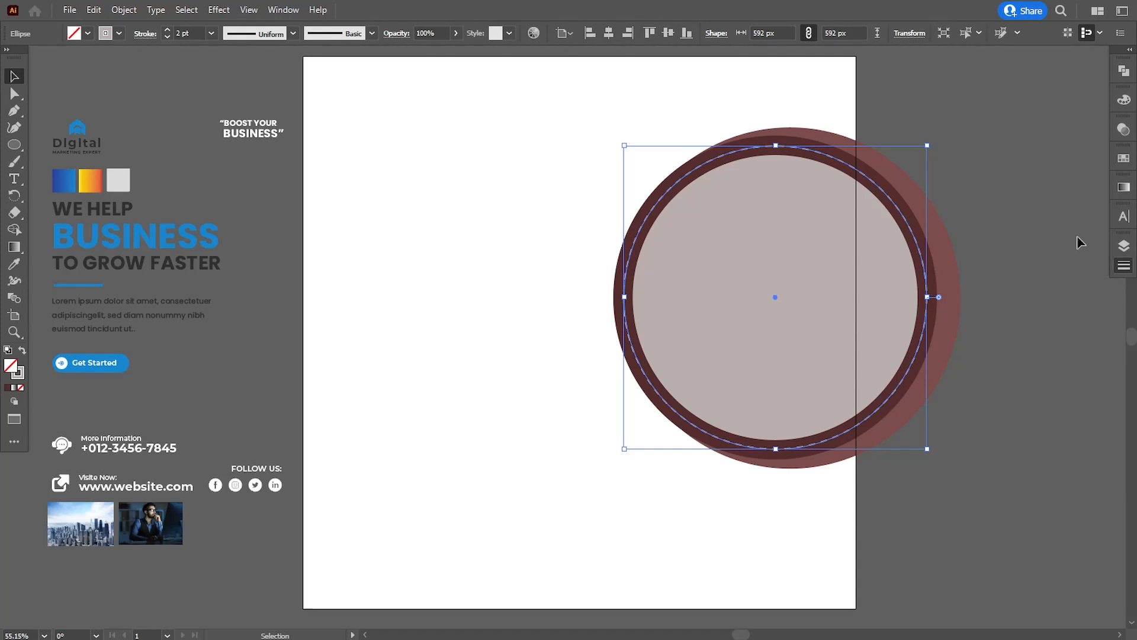
Step: Set the dashed ring's stroke colour to white, ffffff
left_click(1021, 298)
left_click(925, 309)
double_click(22, 376)
type("ffffff")
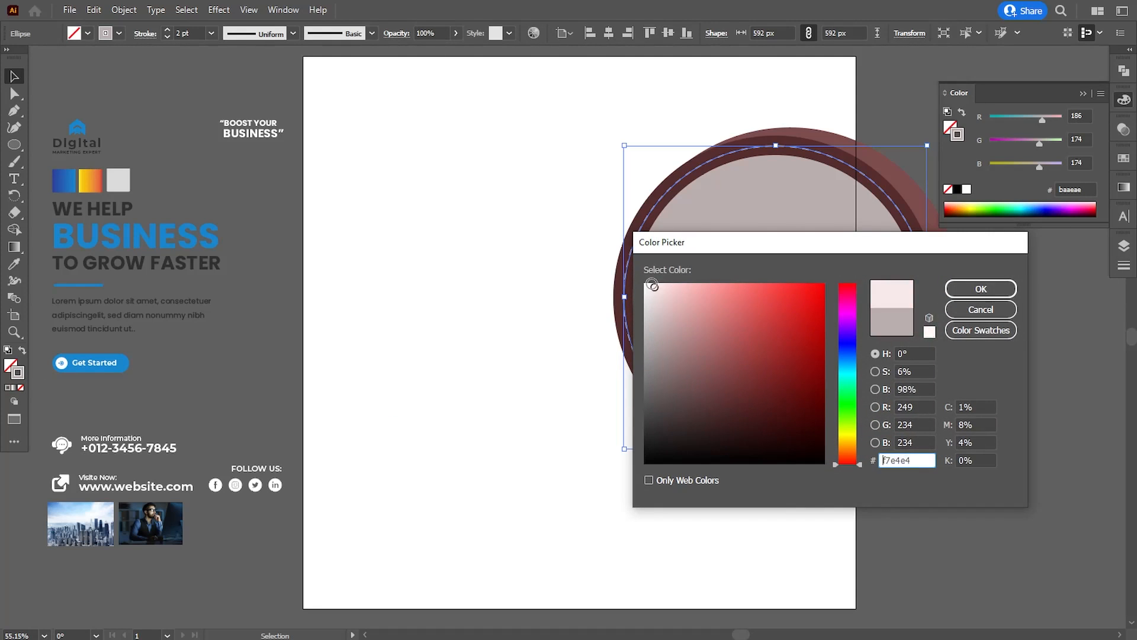
left_click(978, 289)
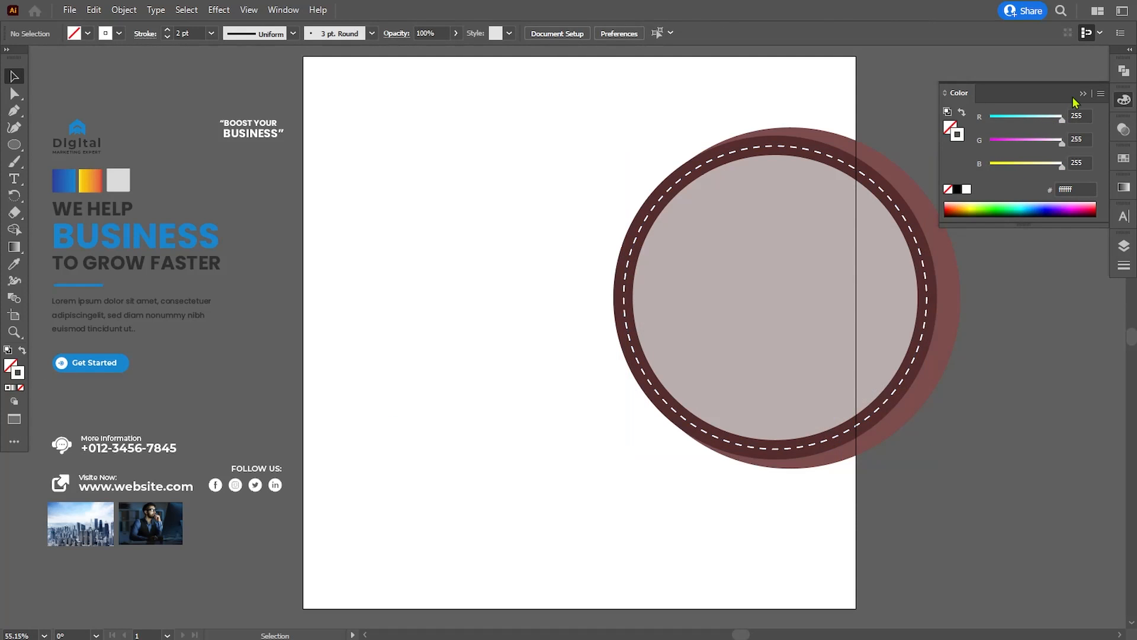
left_click(1082, 96)
Step: Paste a copy of the lighter brown outer circle behind it and enlarge the copy to about 678 px
left_click(901, 179)
left_click(94, 12)
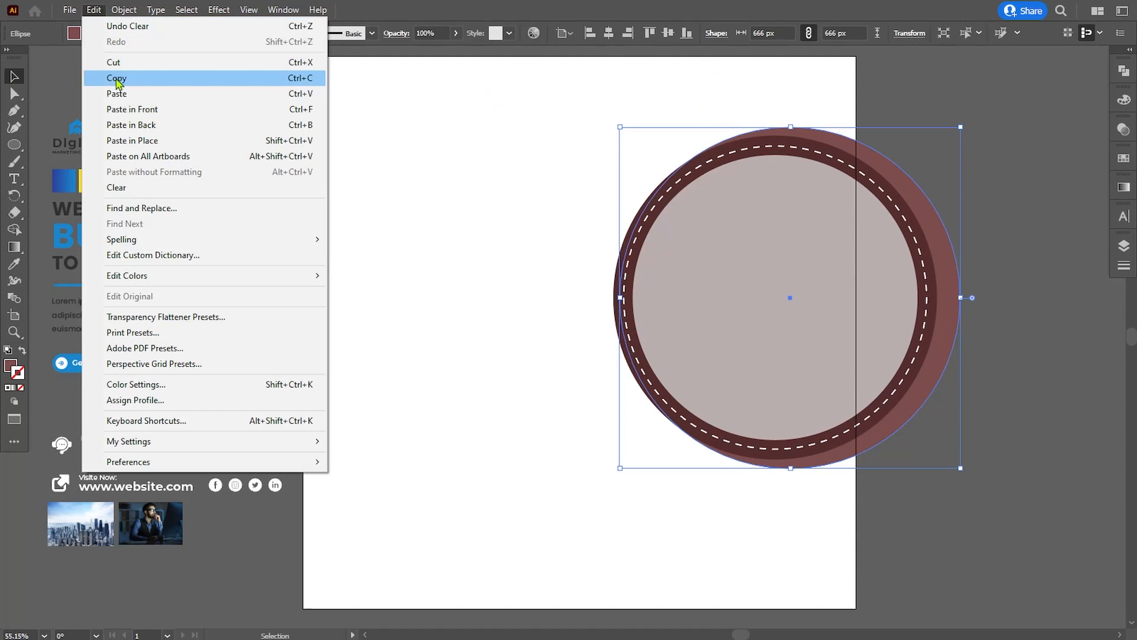
left_click(115, 80)
left_click(95, 13)
left_click(132, 110)
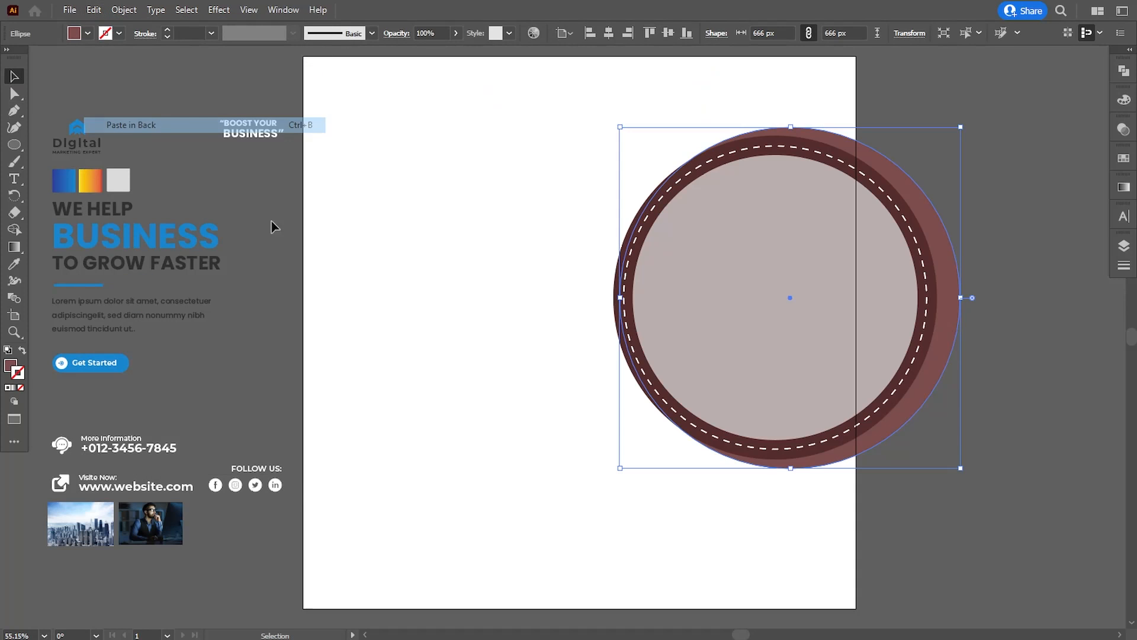
left_click_drag(618, 128, 597, 123)
Step: Fill the rearmost circle with dark red 7f1616
double_click(9, 368)
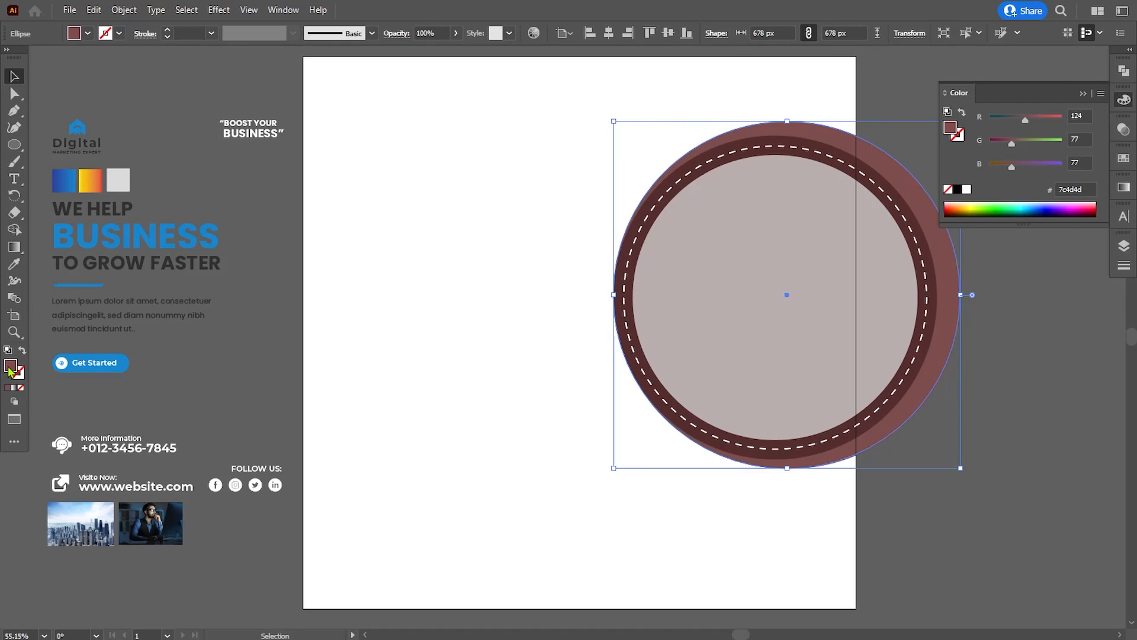
left_click(794, 374)
left_click(992, 288)
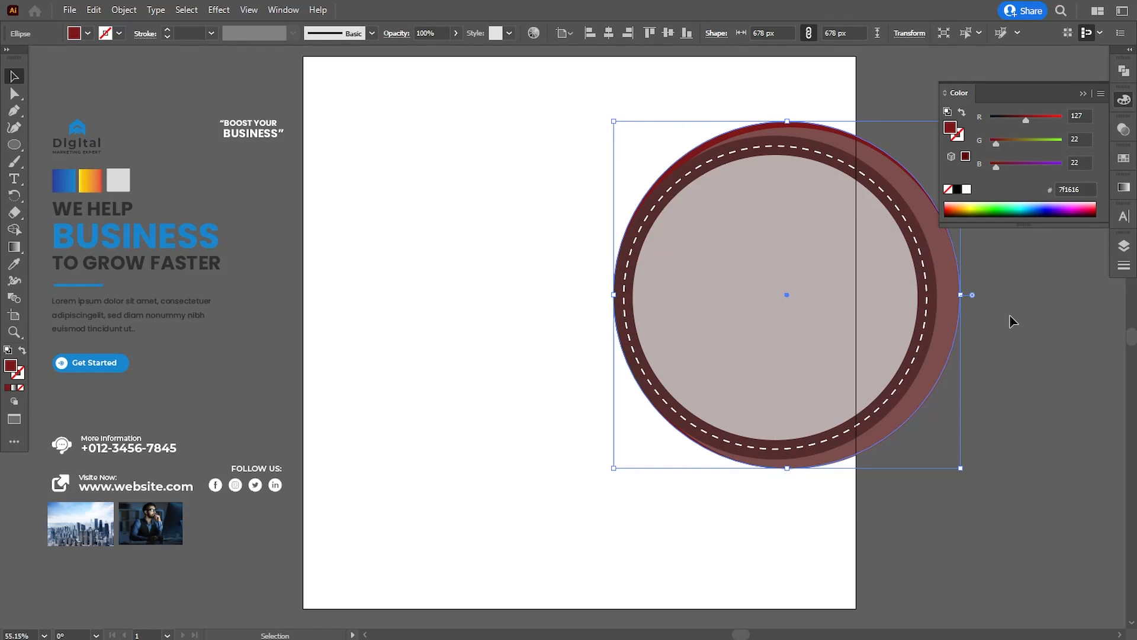
Step: Nudge the dark red circle to the left and down, and scale it to about 667 px
key("Left")
key("Left")
key("Left")
key("Right")
key("Right")
key("Left")
key("Left")
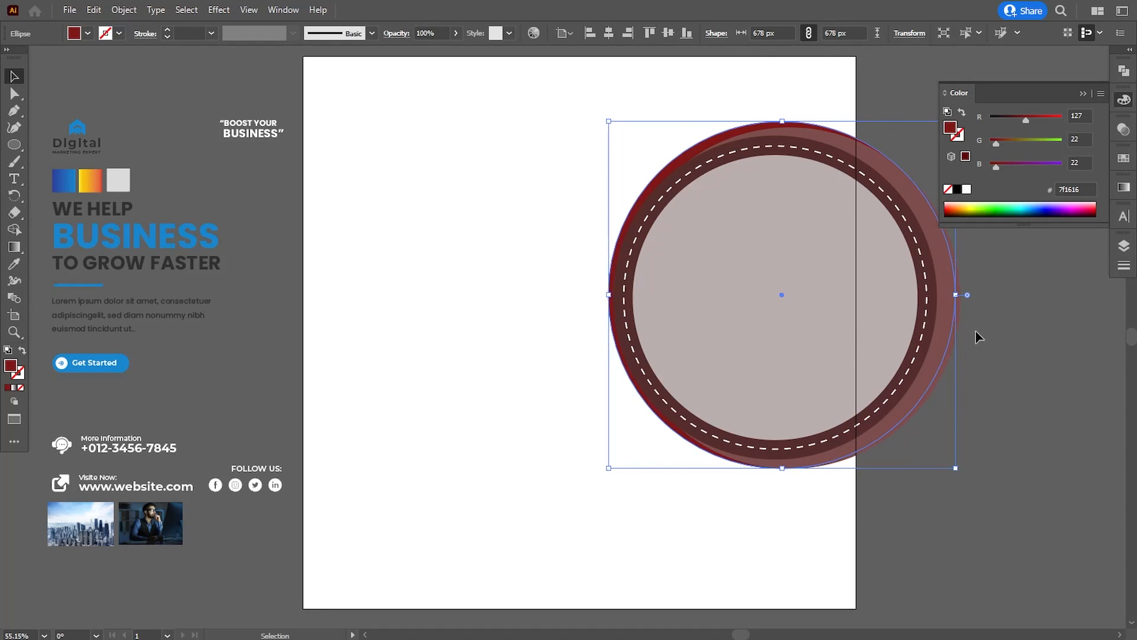
key("Left")
key("Down")
key("Down")
key("Down")
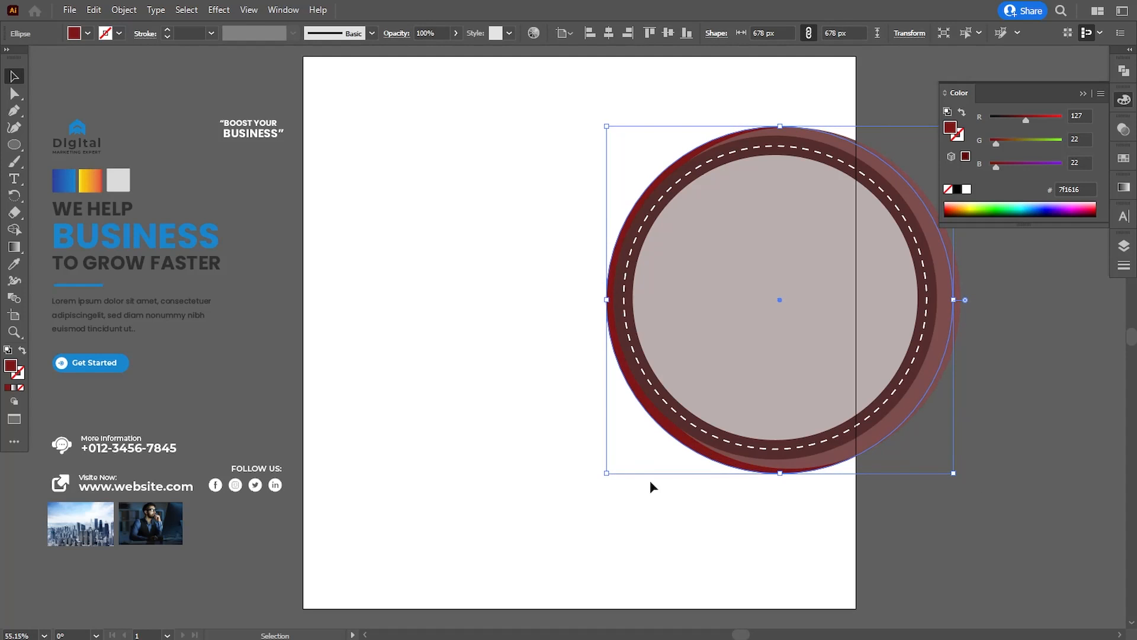
left_click_drag(607, 473, 611, 468)
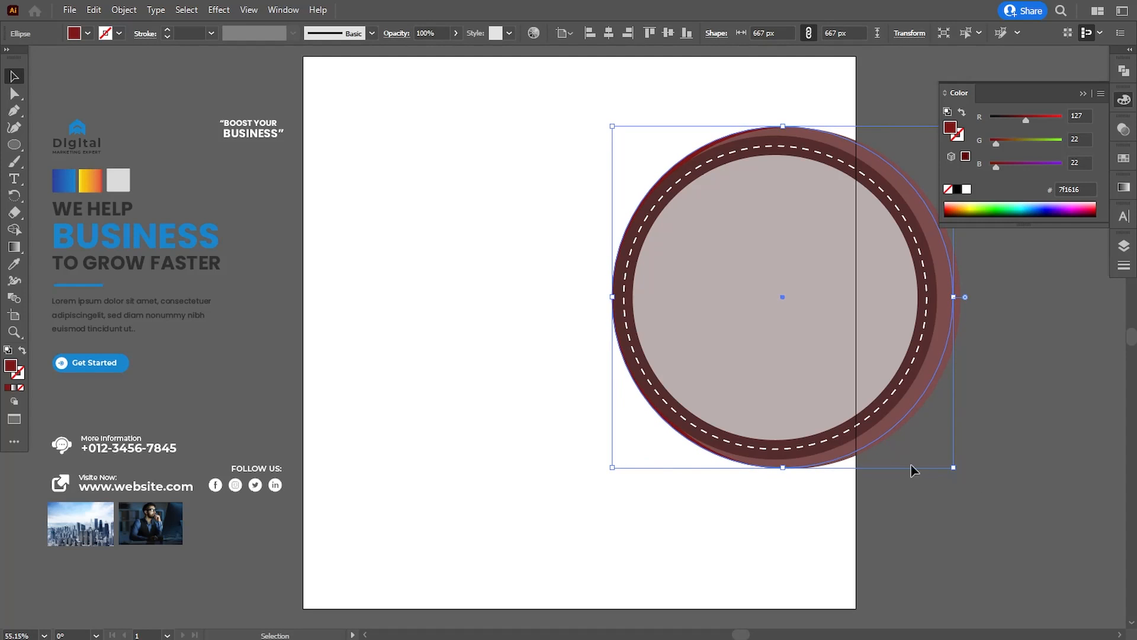
Step: Rotate the rearmost dark red circle slightly, enlarge it to about 686 px, and nudge it right and upward
key("Left")
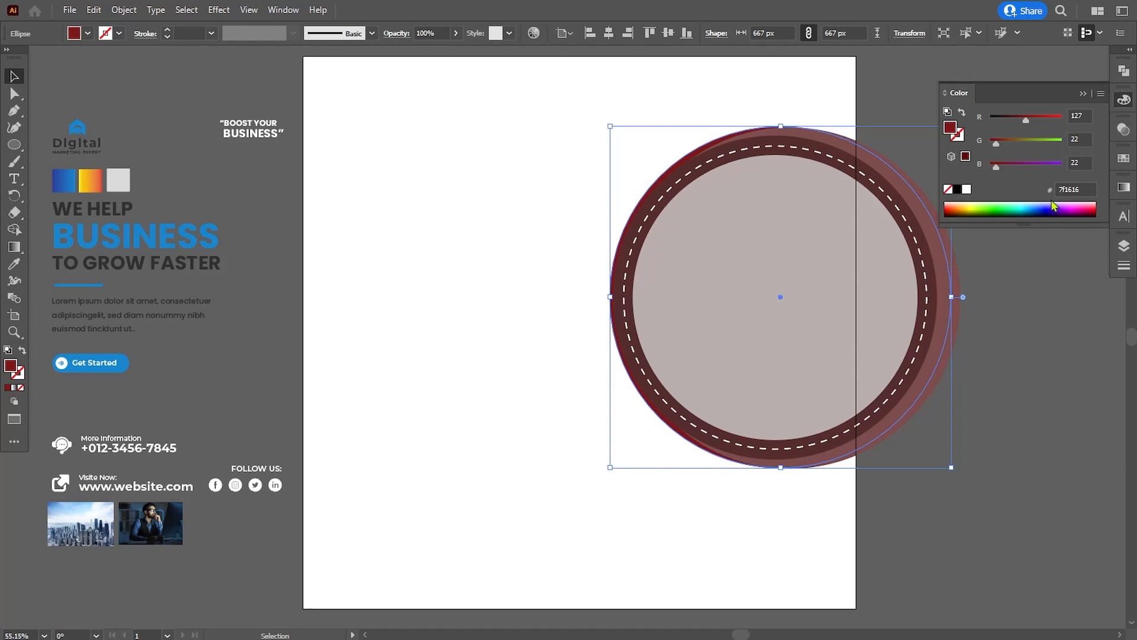
left_click(1083, 96)
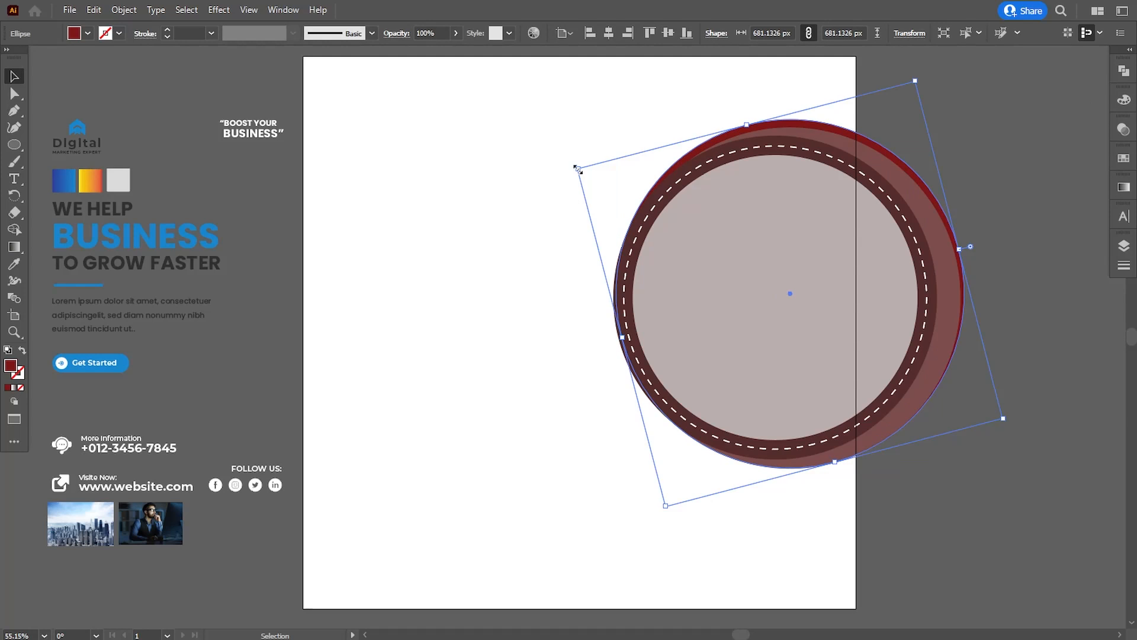
left_click_drag(578, 169, 575, 166)
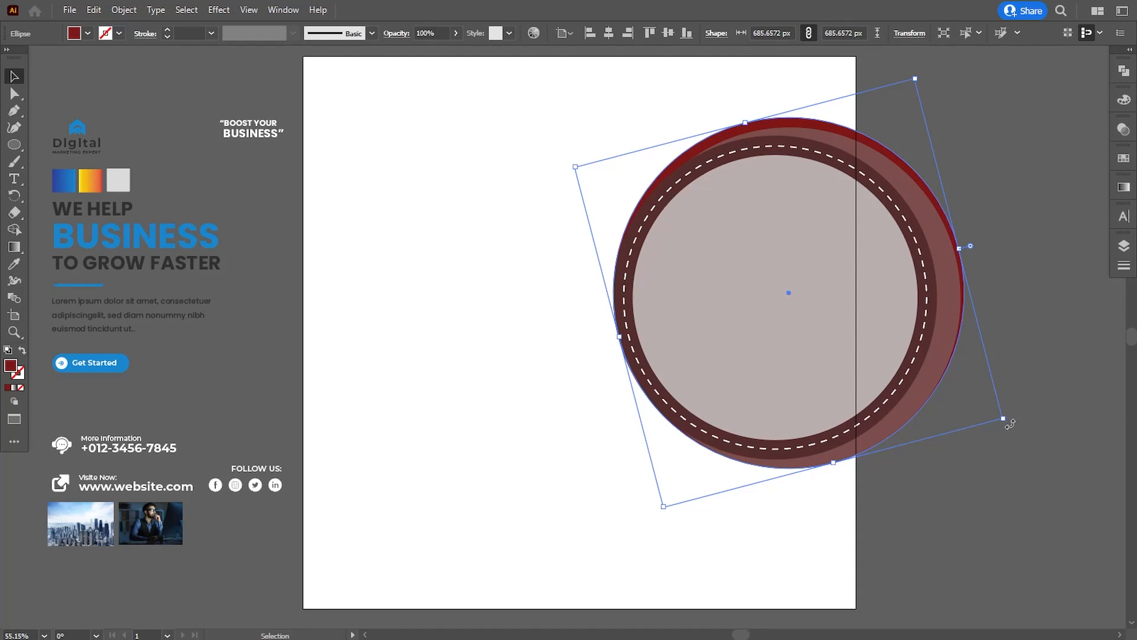
key("Right")
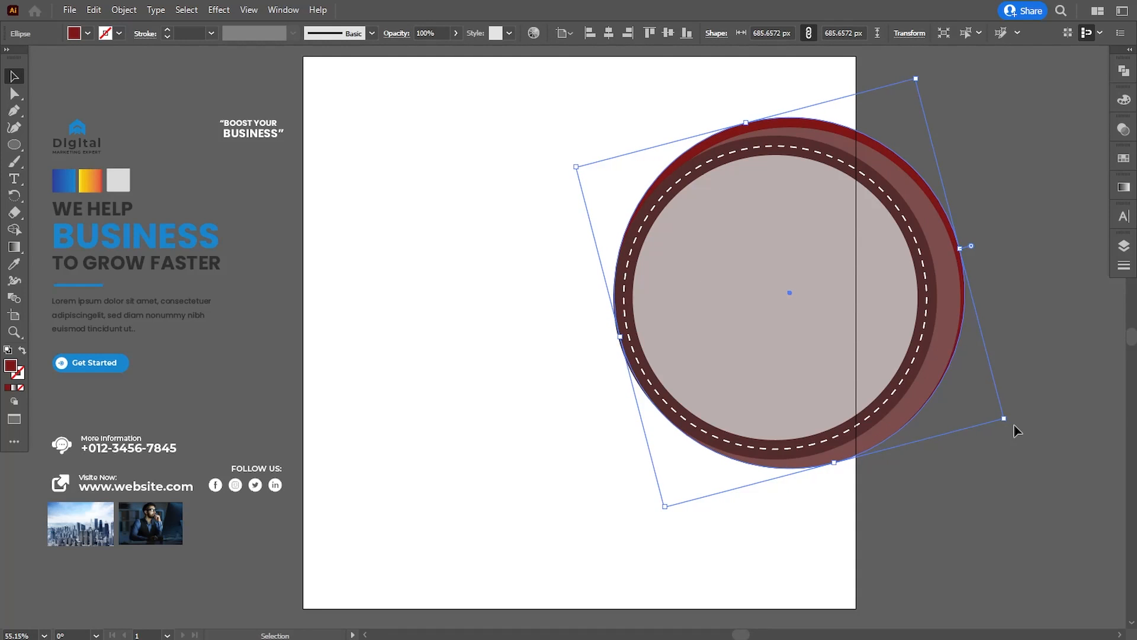
left_click(968, 161)
left_click(941, 206)
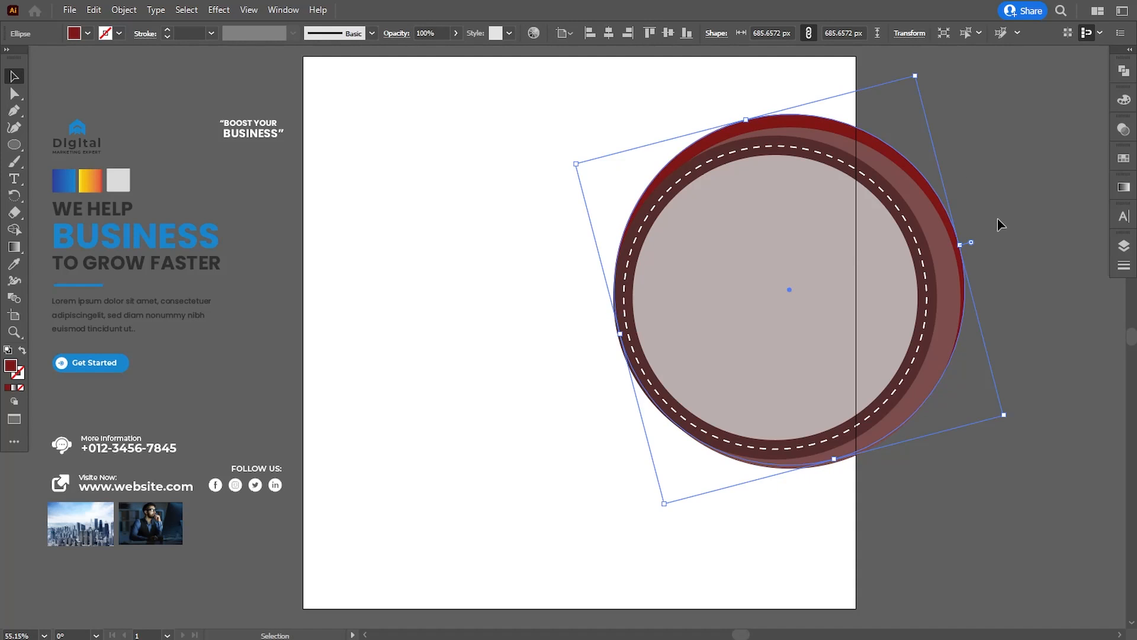
left_click(1007, 181)
Step: Draw a closed Pen tool shape with a curved left edge, connecting the artboard's upper-right corner to the circle's interior
left_click(14, 110)
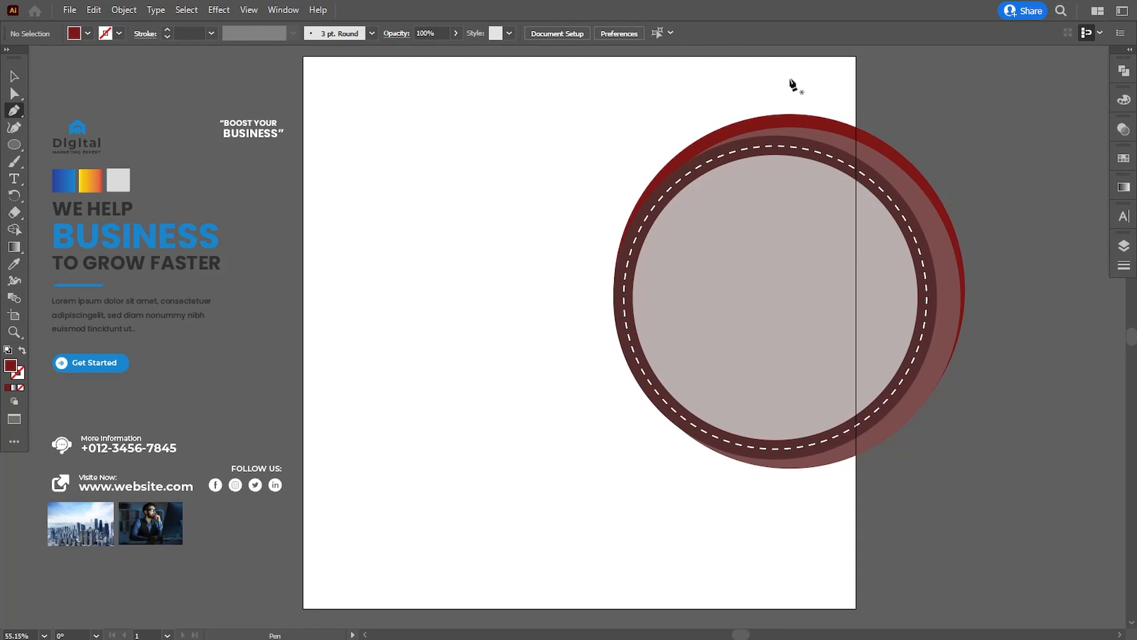
left_click(704, 56)
scroll(703, 57, "up", 1)
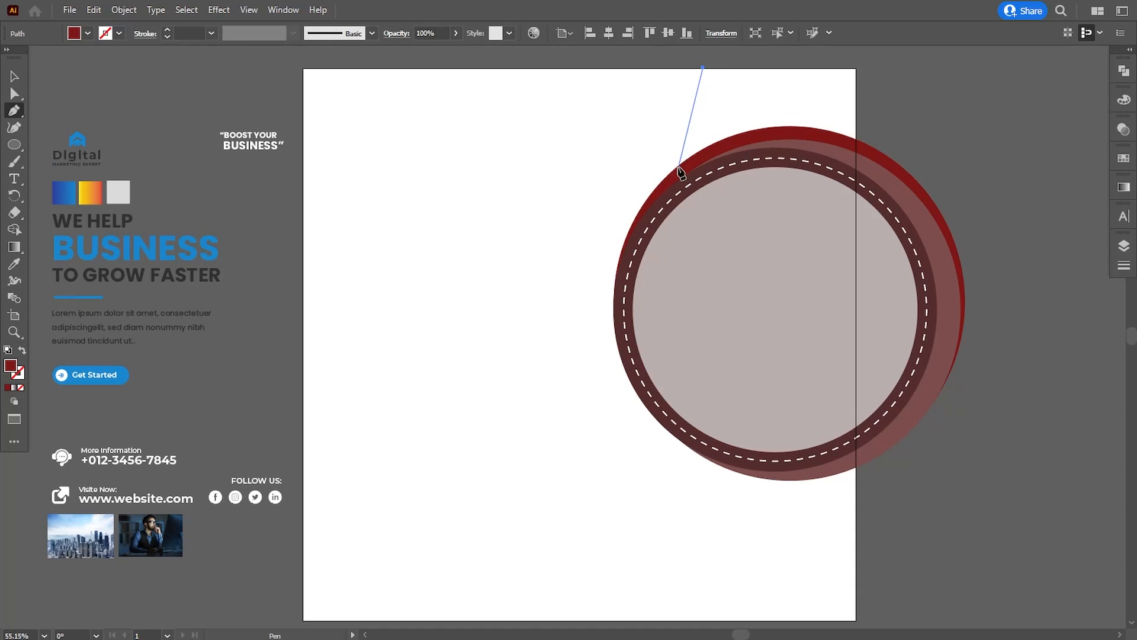
left_click_drag(676, 169, 623, 233)
left_click_drag(771, 271, 821, 230)
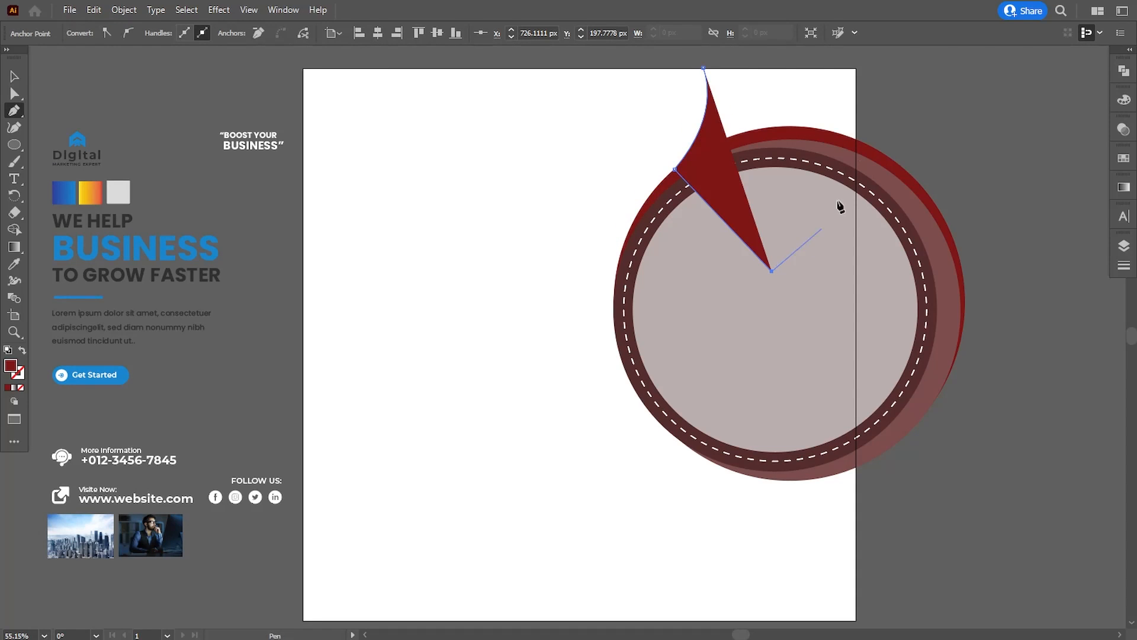
left_click(857, 153)
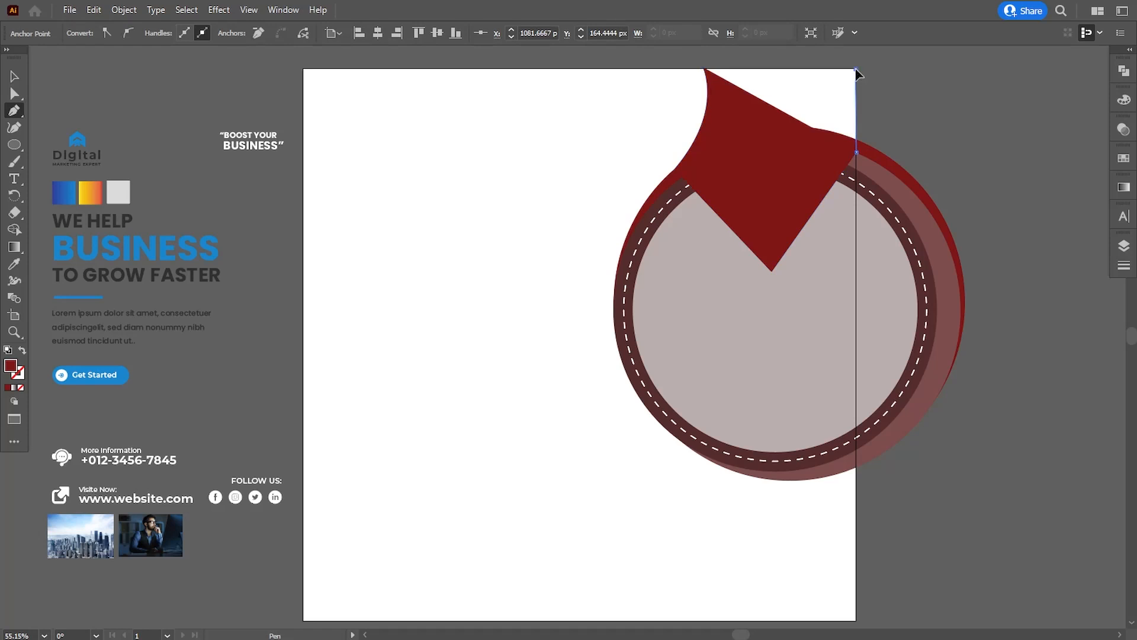
left_click(856, 70)
left_click(704, 68)
key("v")
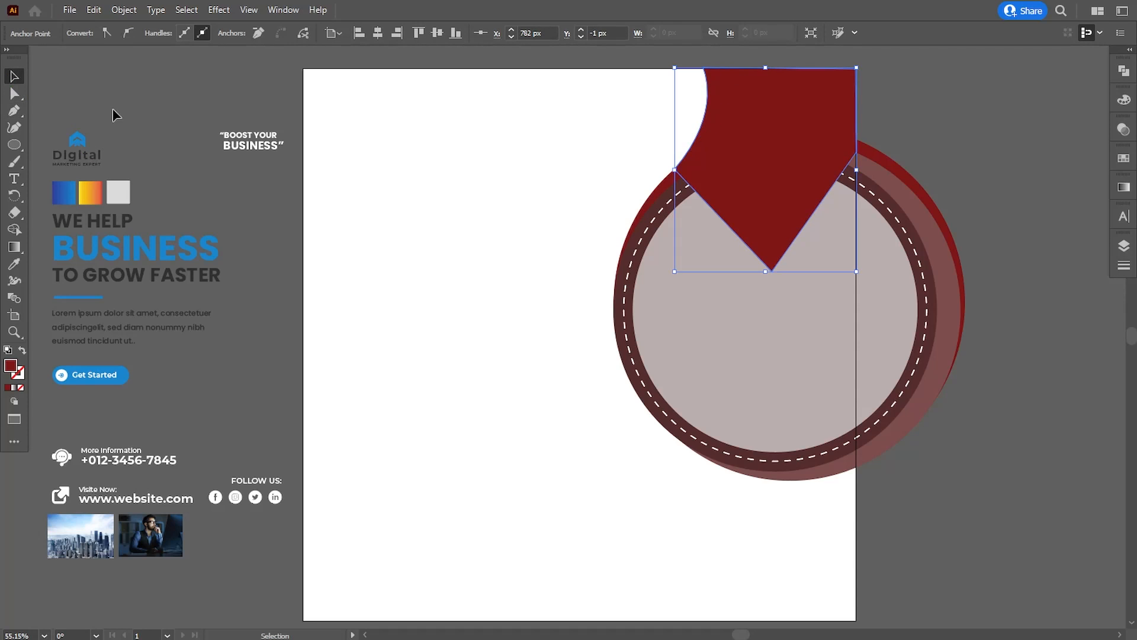
Step: Send the new dark red connector shape behind all the circles
right_click(764, 151)
mouse_move(806, 476)
left_click(946, 523)
left_click(976, 447)
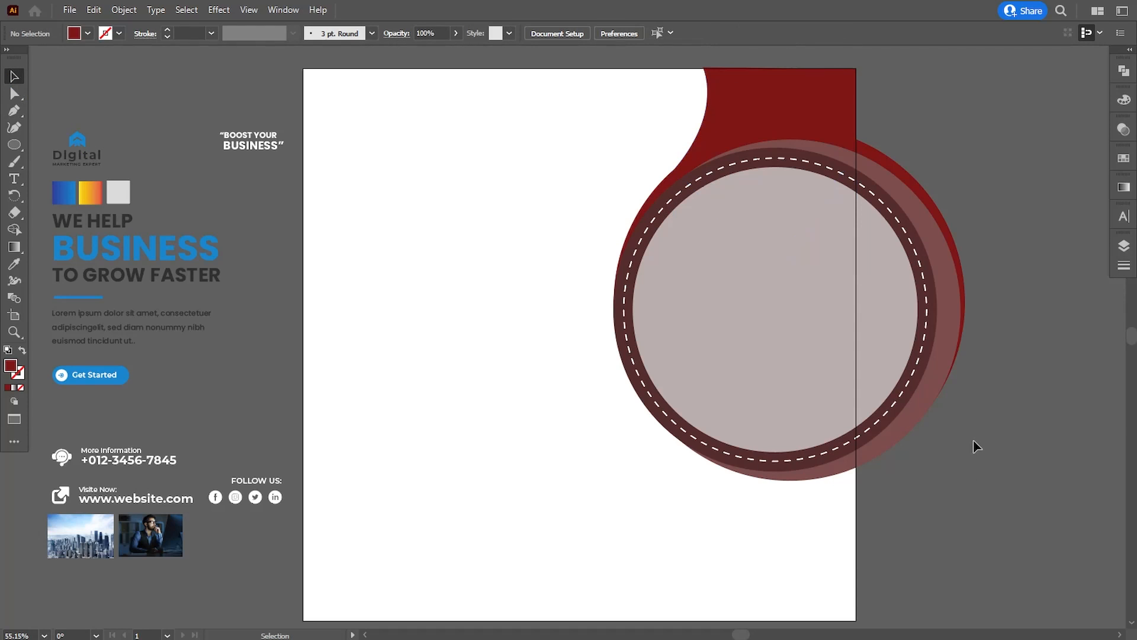
Step: Move the connector shape's upper-left anchor to about X 778 px, Y 1 px and deepen the curve of its left edge
key("a")
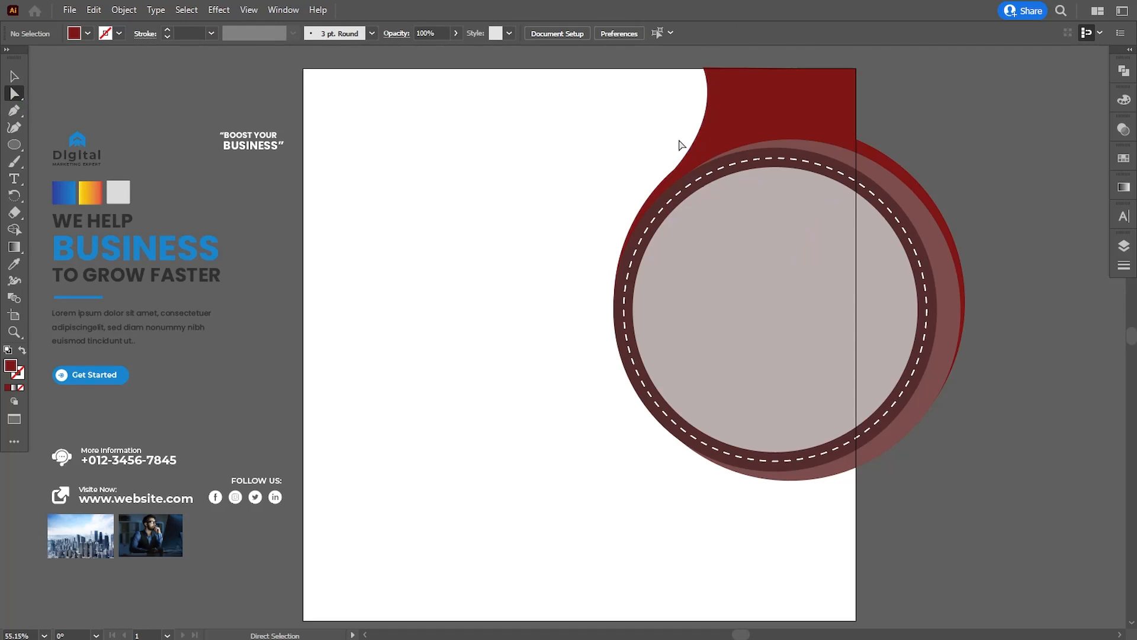
left_click(709, 71)
mouse_move(708, 71)
left_mouse_down()
mouse_move(737, 72)
mouse_move(697, 72)
left_mouse_up()
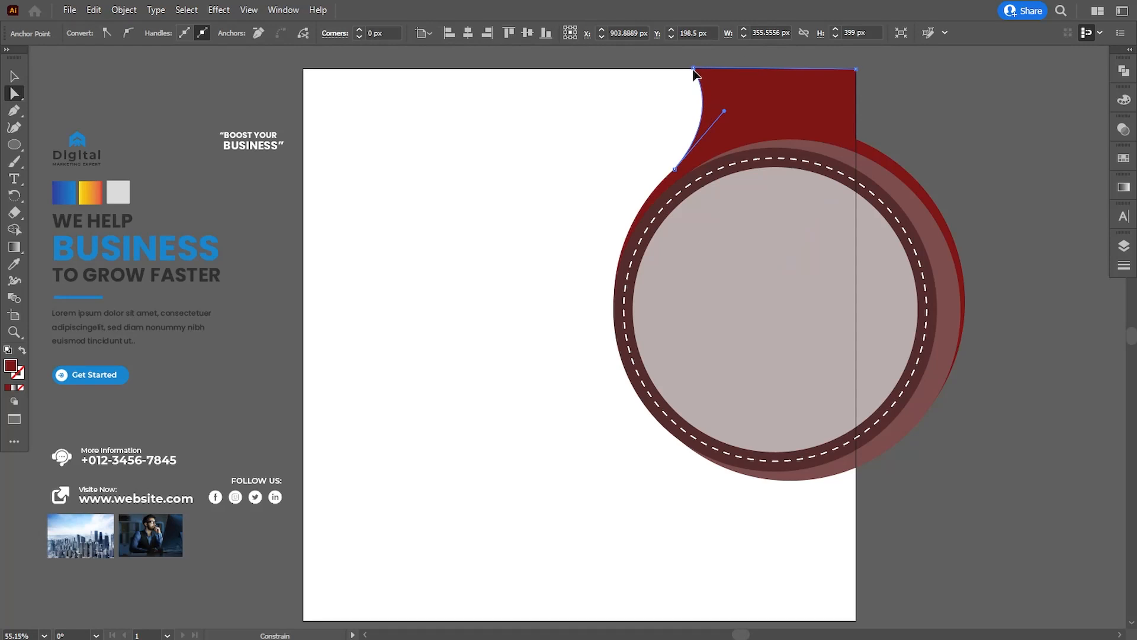
left_click_drag(694, 70, 701, 69)
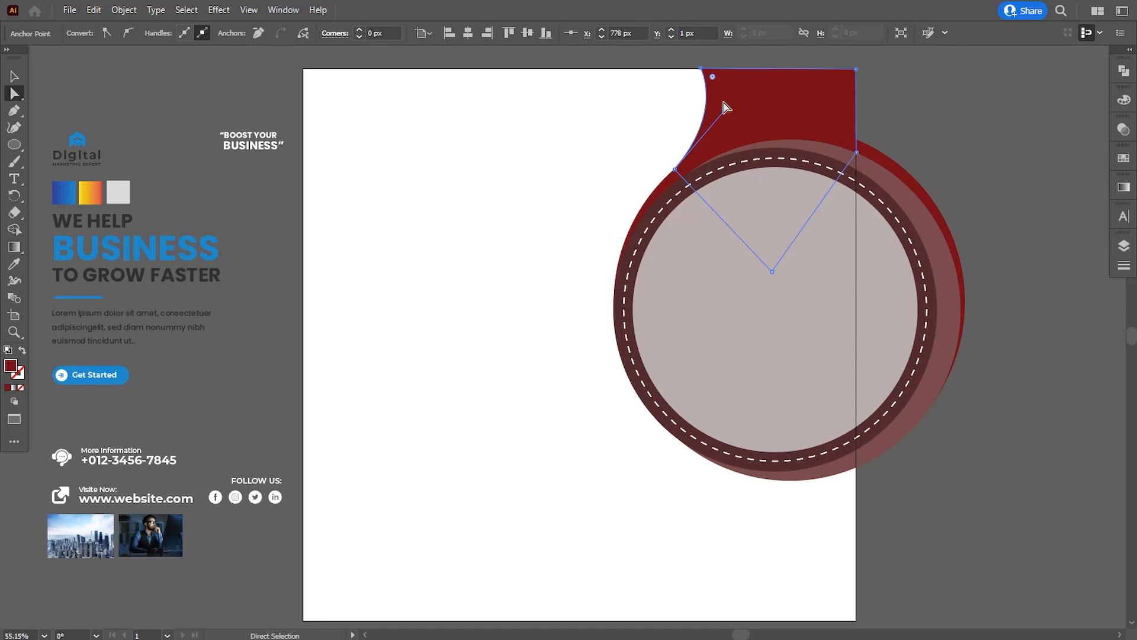
left_click_drag(723, 110, 747, 121)
left_click(906, 112)
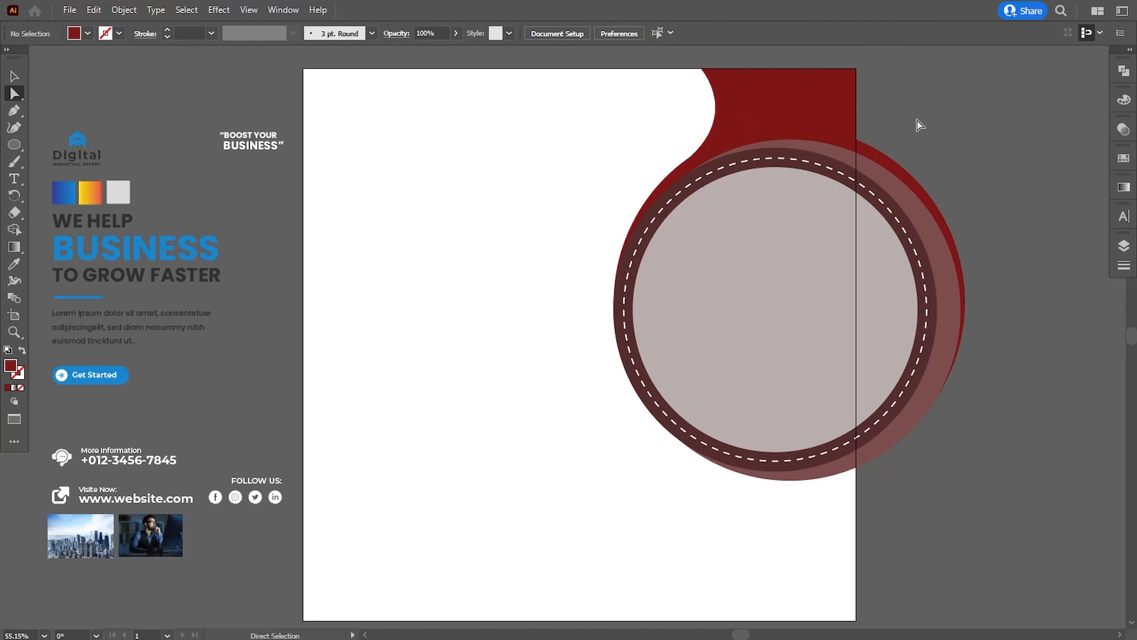
Step: Refine the curve handle where the connector's left edge meets the circle so the two outlines flow together smoothly
key("space")
left_click_drag(960, 123, 952, 127)
left_click(700, 164)
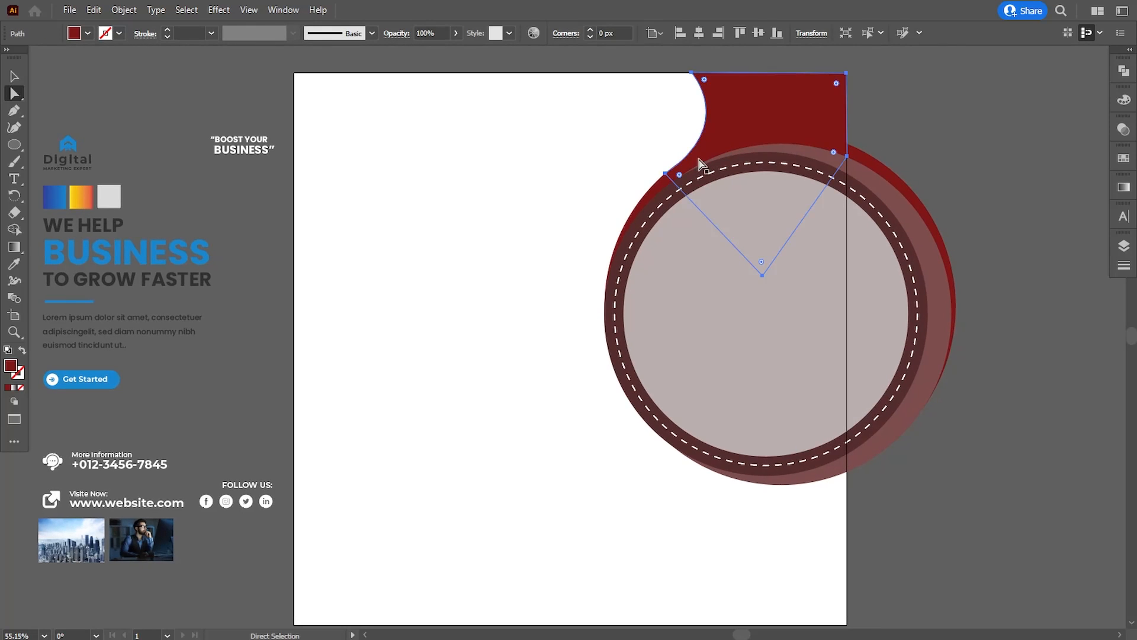
left_click(667, 173)
left_click_drag(737, 128, 732, 122)
left_click(948, 141)
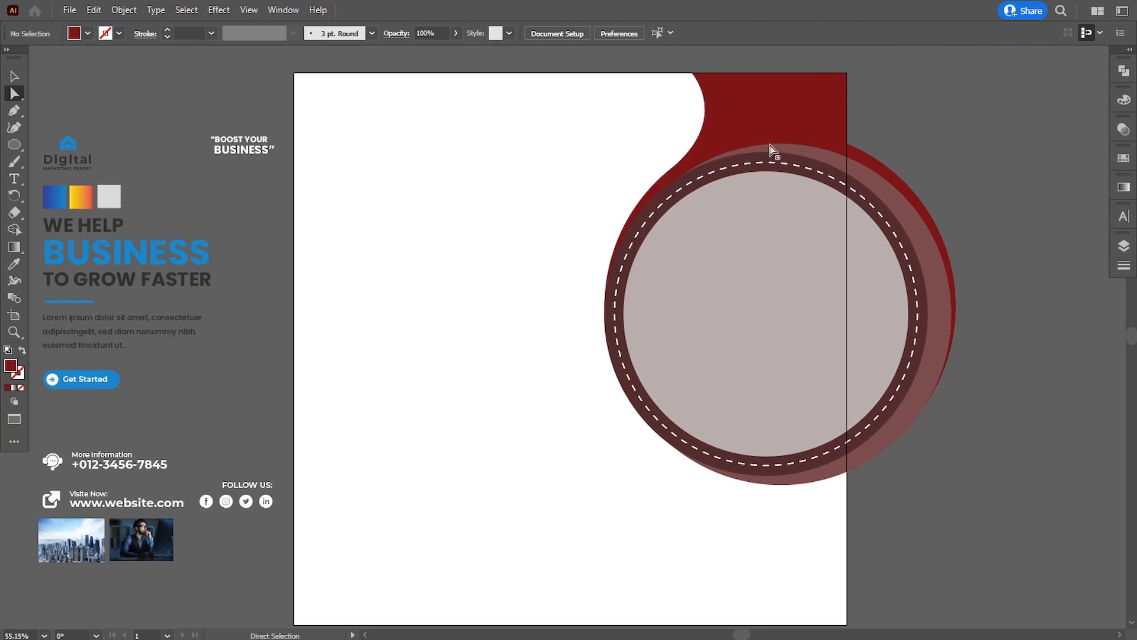
left_click(687, 165)
left_click(666, 173)
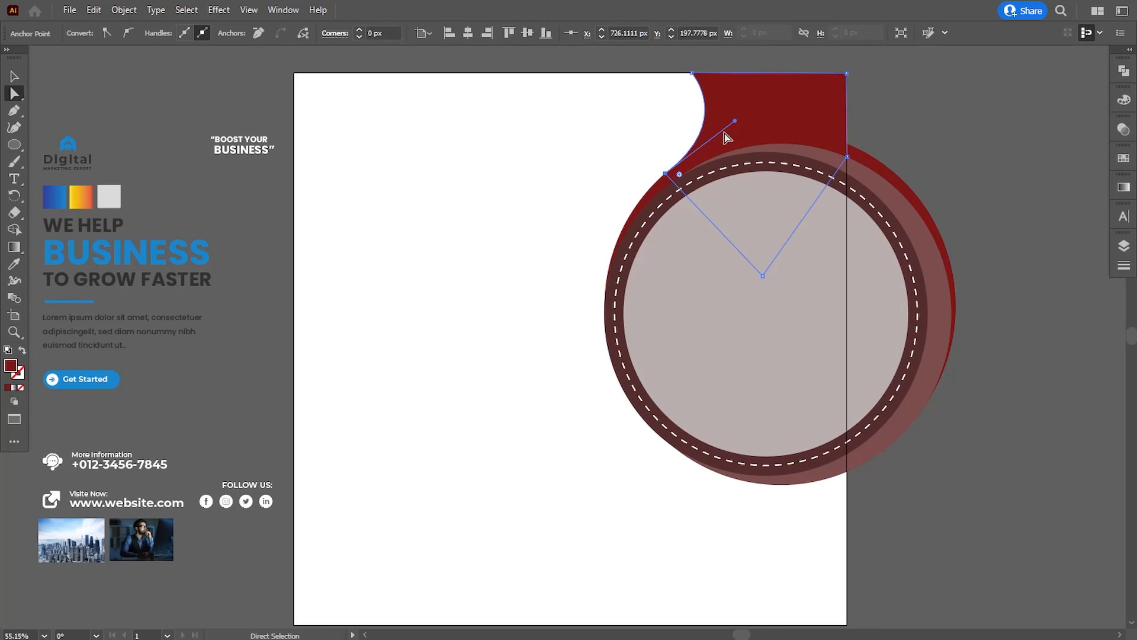
left_click_drag(736, 122, 737, 119)
left_click(943, 118)
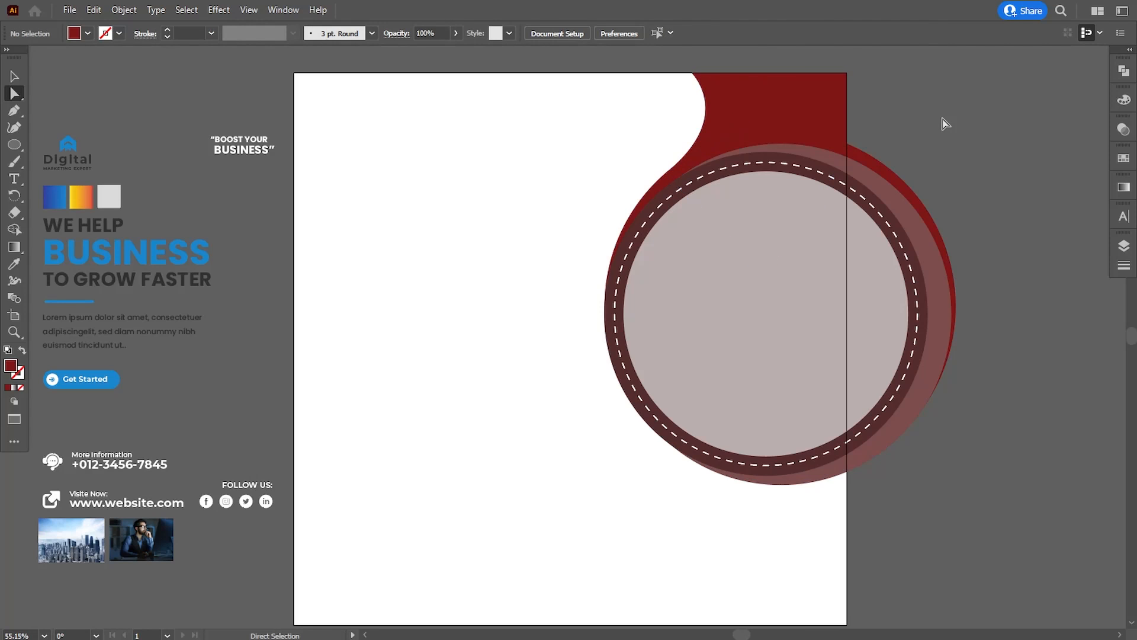
Step: Fill the rearmost circle and the connector shape with the blue gradient sampled from the blue swatch
left_click_drag(1014, 341, 963, 367)
left_click(883, 191)
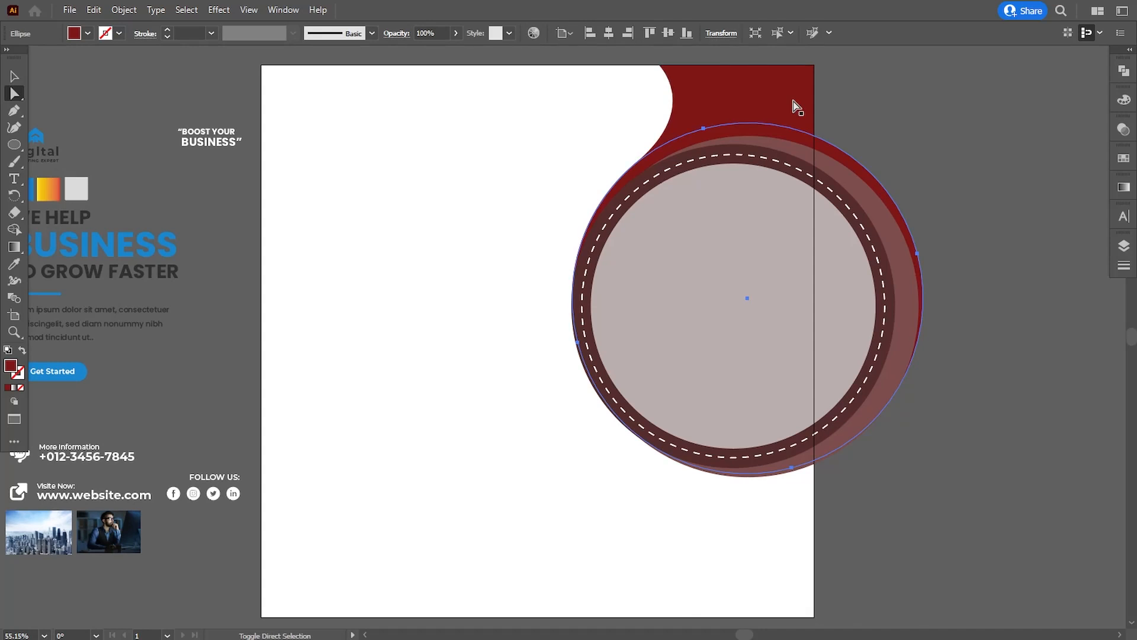
left_click(792, 101, "shift")
left_click(14, 264)
left_click_drag(125, 308, 223, 312)
left_click(123, 197)
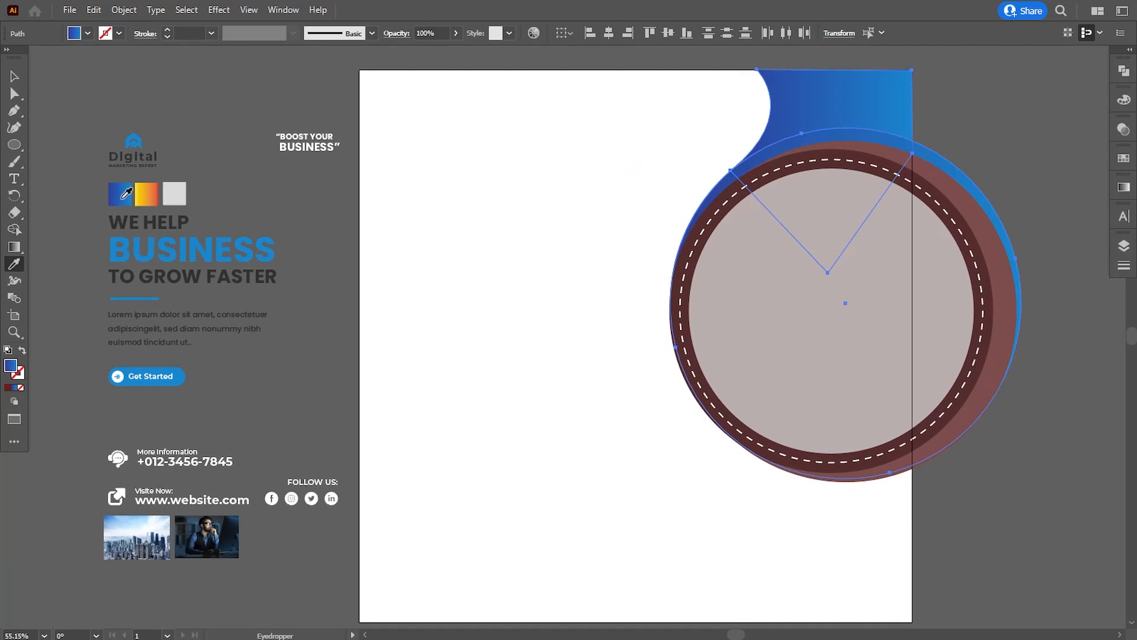
left_click(14, 93)
left_click(291, 239)
Step: Fill the lighter brown outer circle with the yellow-to-red gradient sampled from the orange swatch
left_click_drag(975, 264, 899, 251)
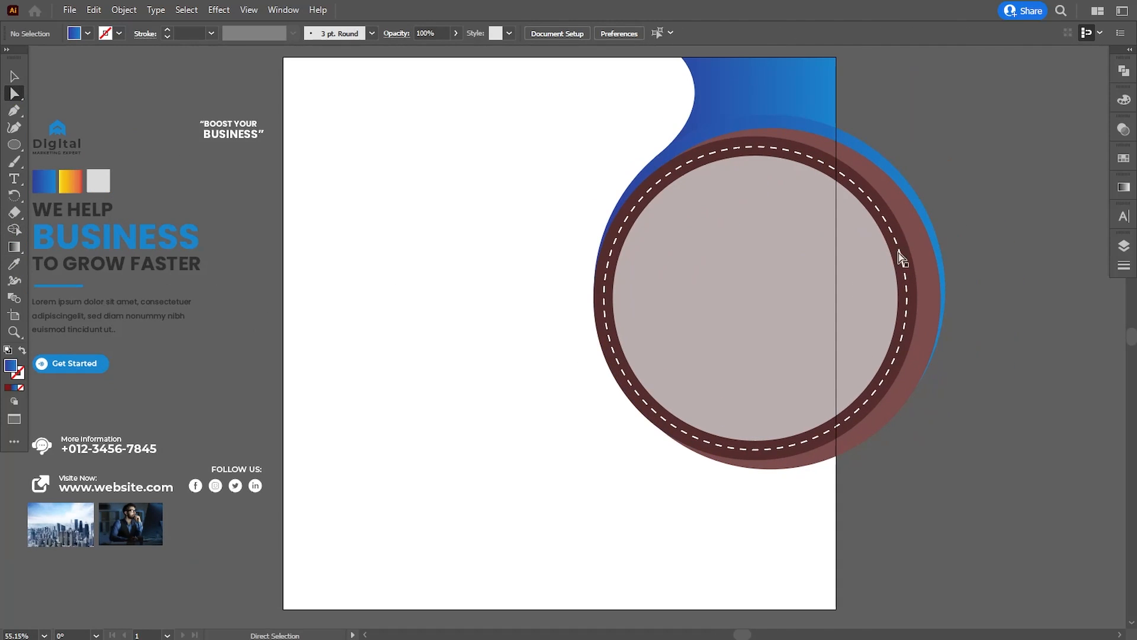
left_click(914, 216)
left_click(14, 264)
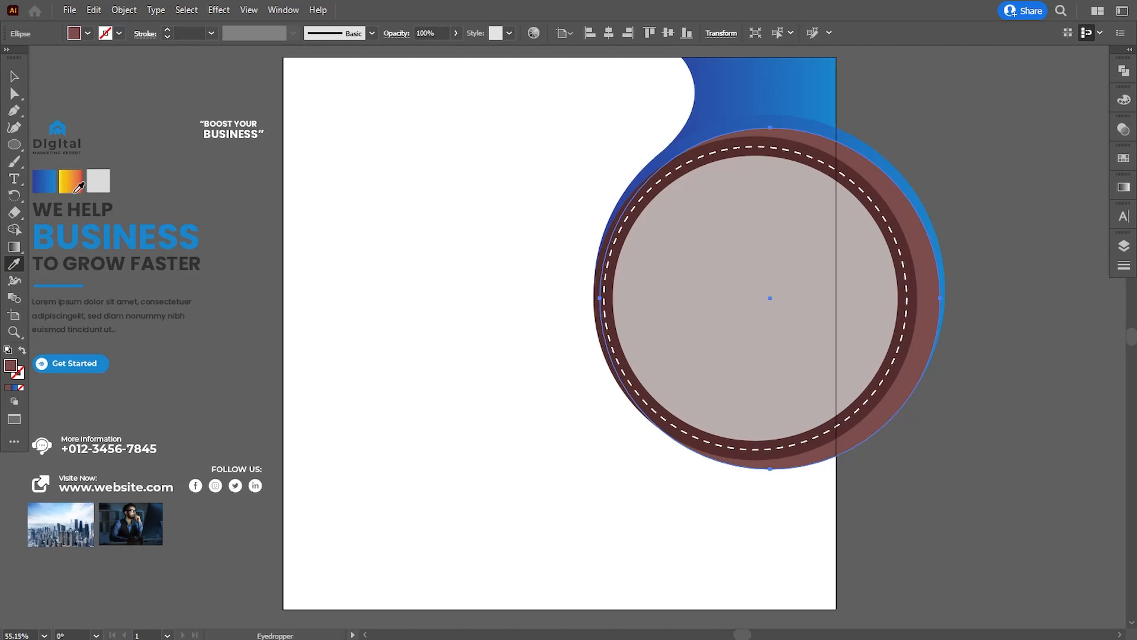
left_click(74, 188)
left_click(13, 77)
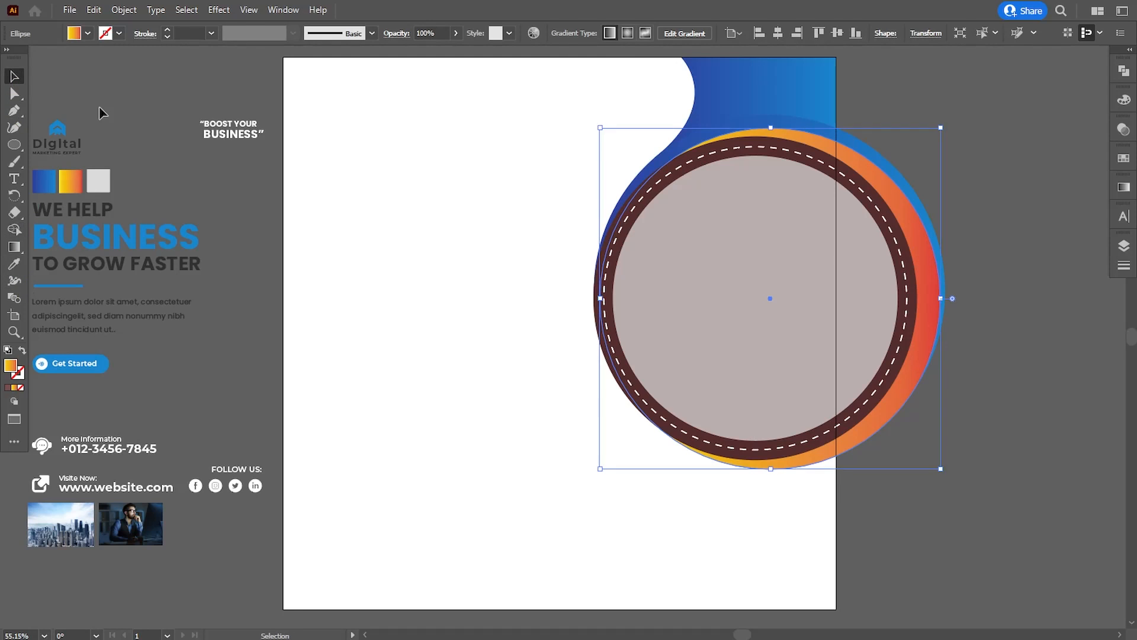
left_click(100, 111)
Step: Set the fill of the dark brown 632 px circle to white, ffffff
left_click(602, 343)
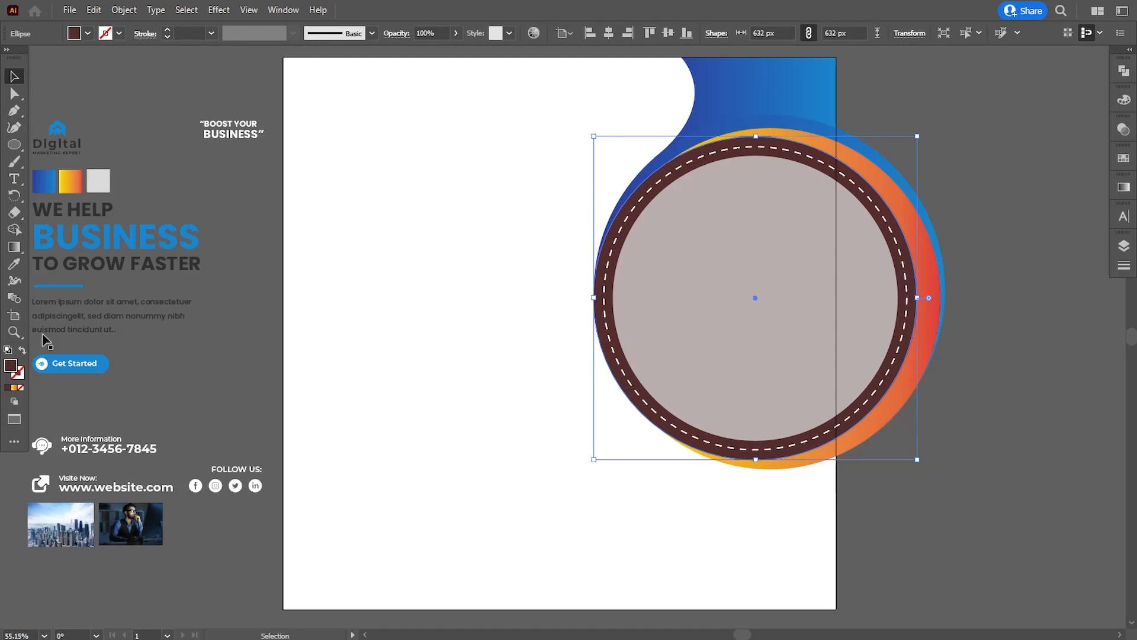
double_click(13, 372)
type("ffffff")
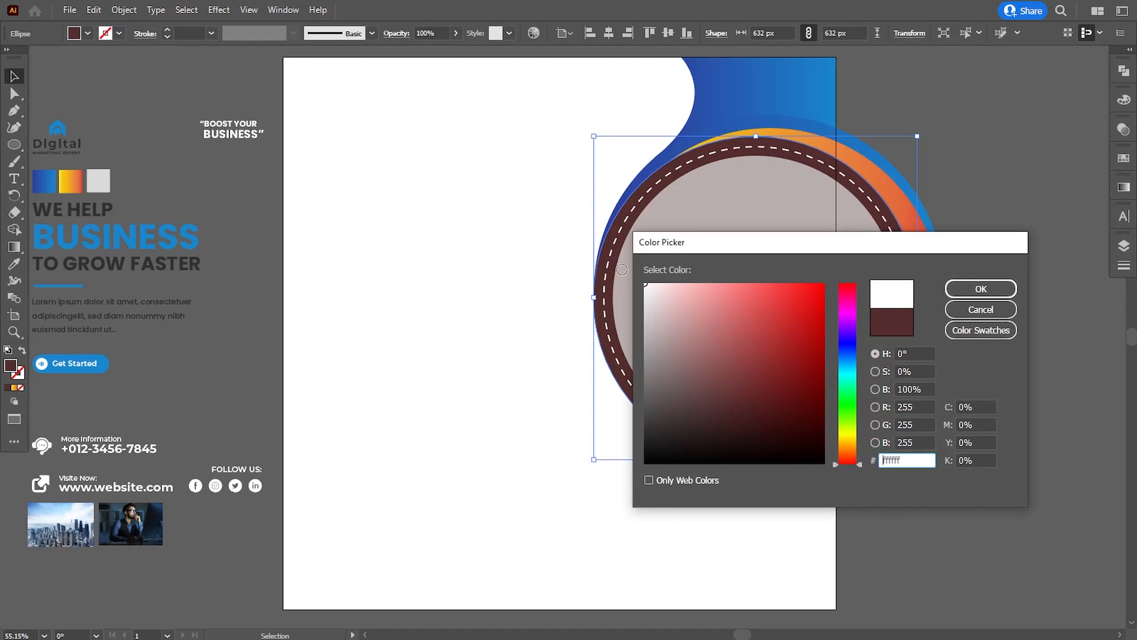
left_click(980, 290)
left_click(988, 331)
Step: Expand the dashed ring's appearance, and expand its fill and stroke into filled shapes
left_click(888, 231)
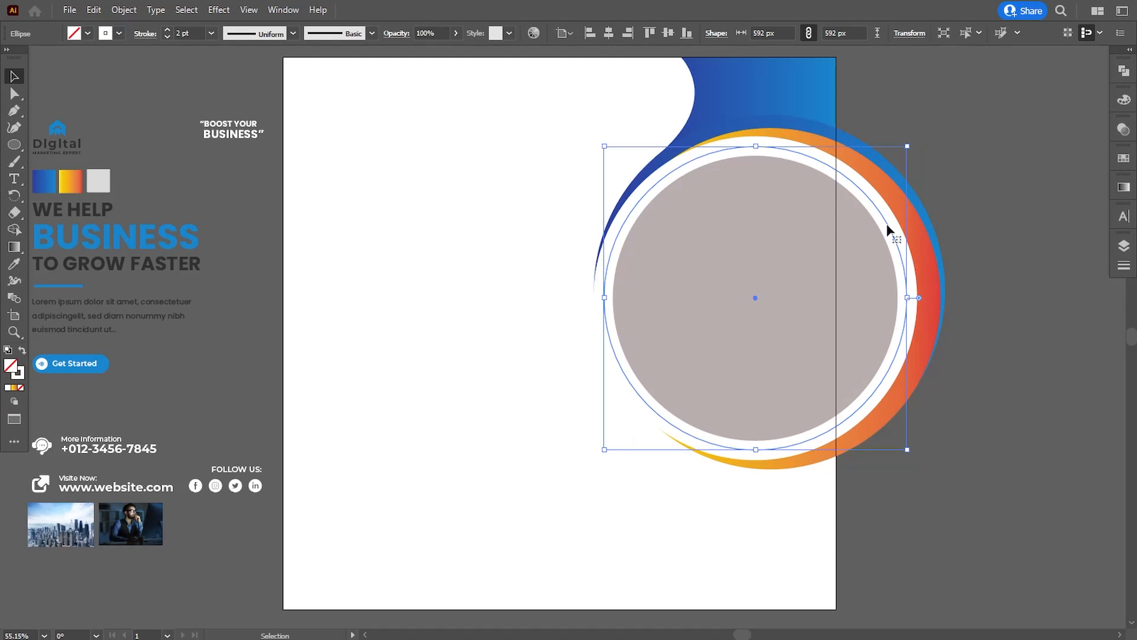
left_click(123, 9)
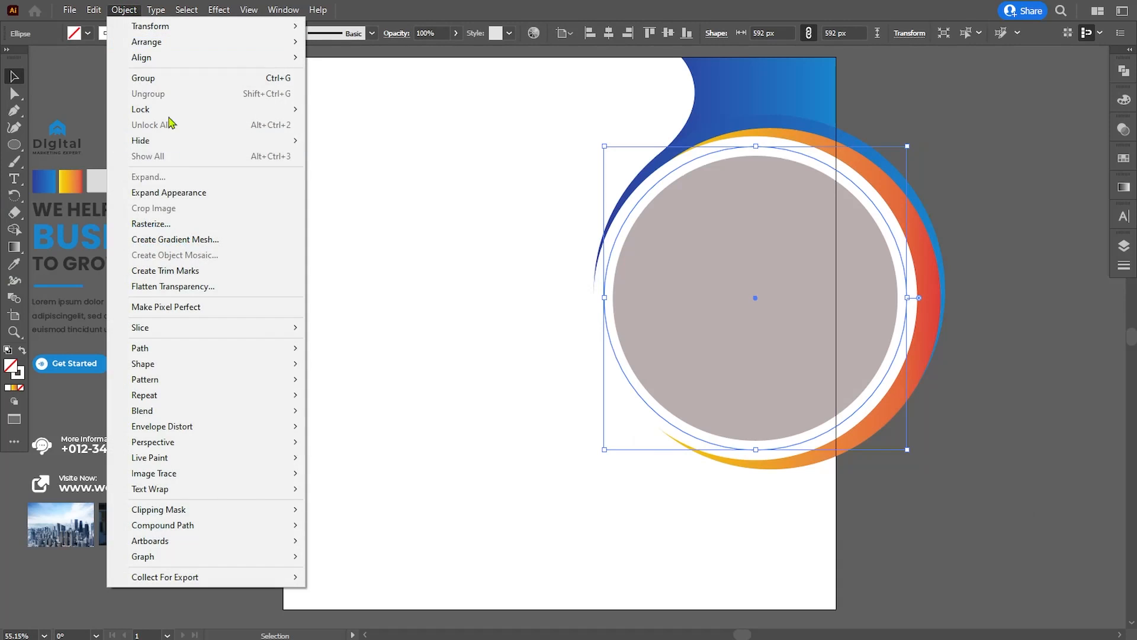
left_click(168, 192)
left_click(14, 265)
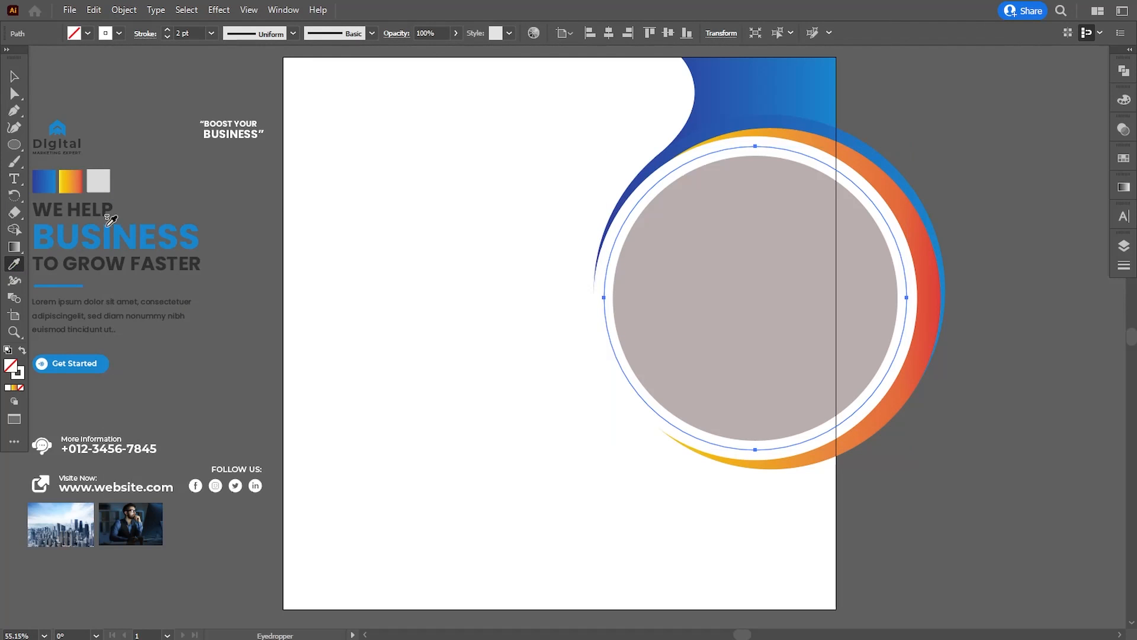
left_click(124, 10)
left_click(155, 182)
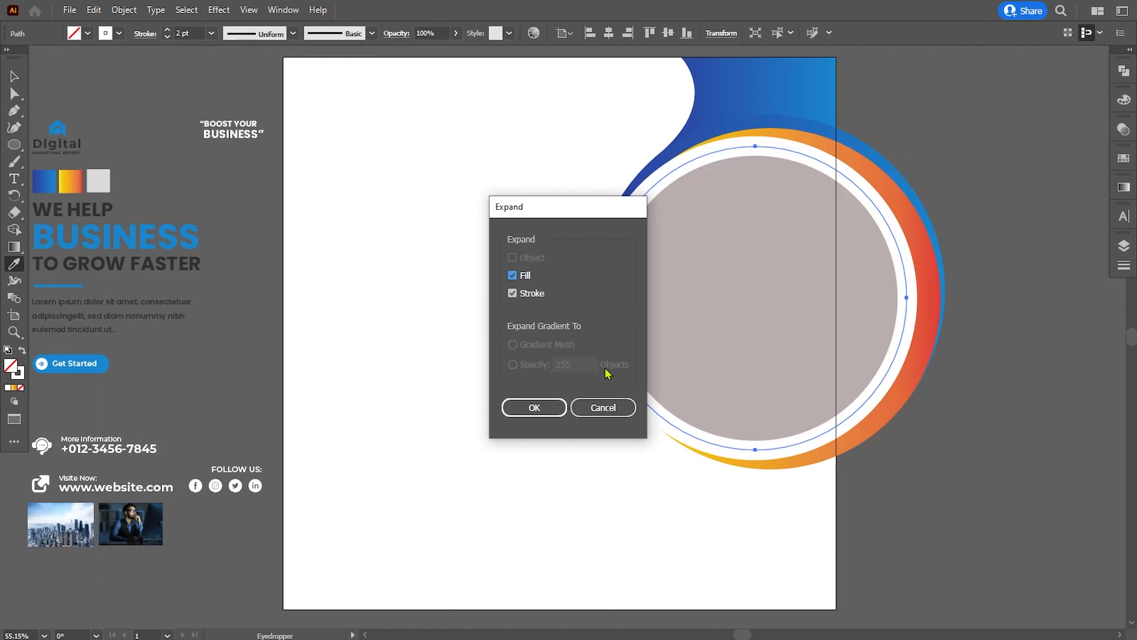
left_click(527, 408)
Step: Fill the expanded dashes with the yellow-to-red swatch gradient and run it diagonally from the ring's upper left to its lower right
left_click(83, 180)
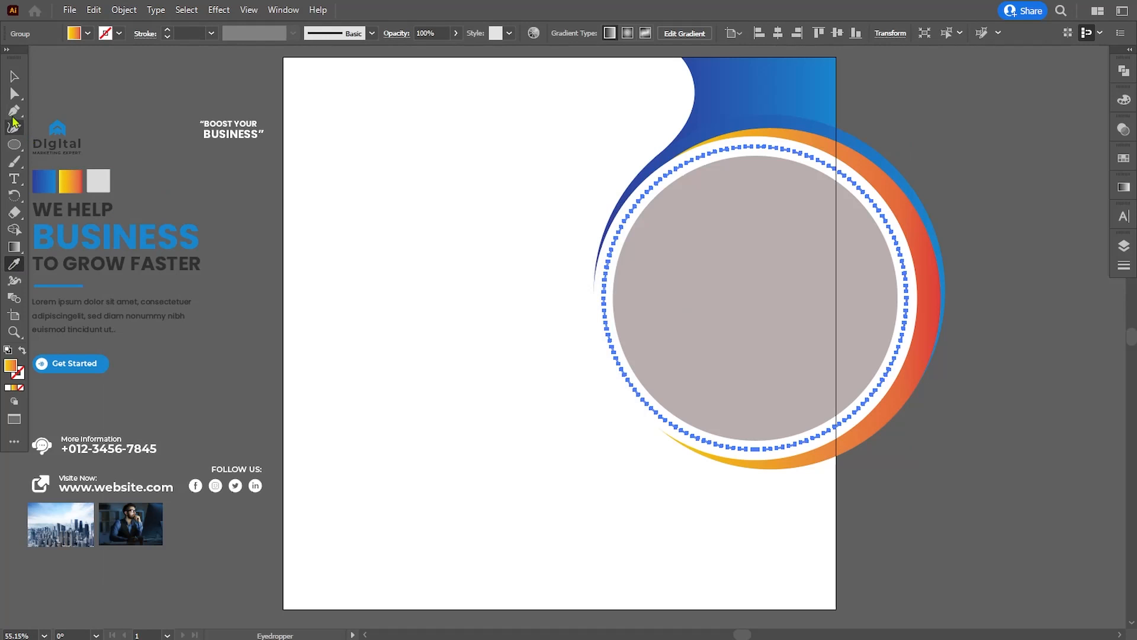
left_click(14, 247)
mouse_move(667, 194)
left_mouse_down()
mouse_move(782, 350)
mouse_move(876, 440)
left_mouse_up()
left_click(13, 77)
left_click(159, 106)
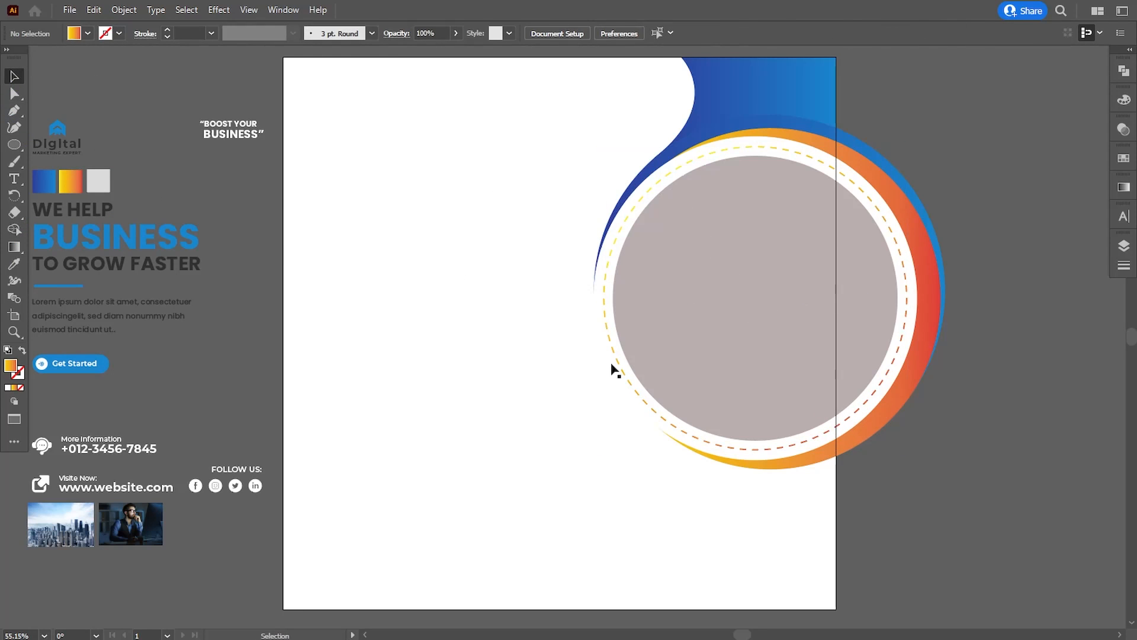
Step: Place the man-working-night.jpg photo enlarged over the inner grey circle and make a clipping mask from the circle
left_click_drag(636, 397, 570, 357)
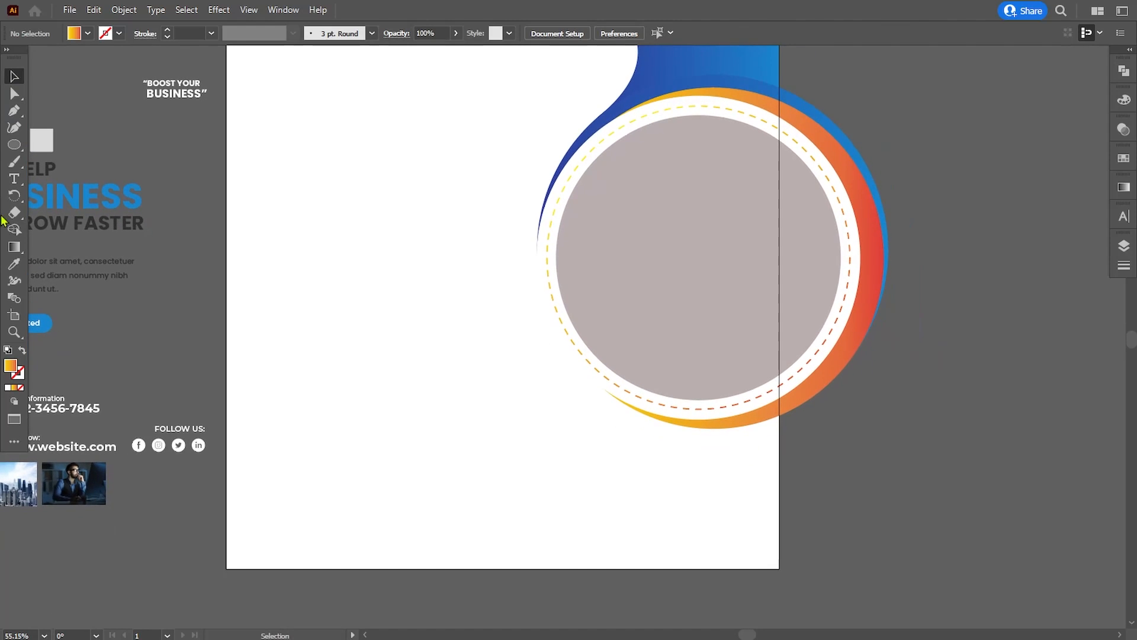
key("l")
left_click_drag(552, 295, 542, 374)
left_click(13, 79)
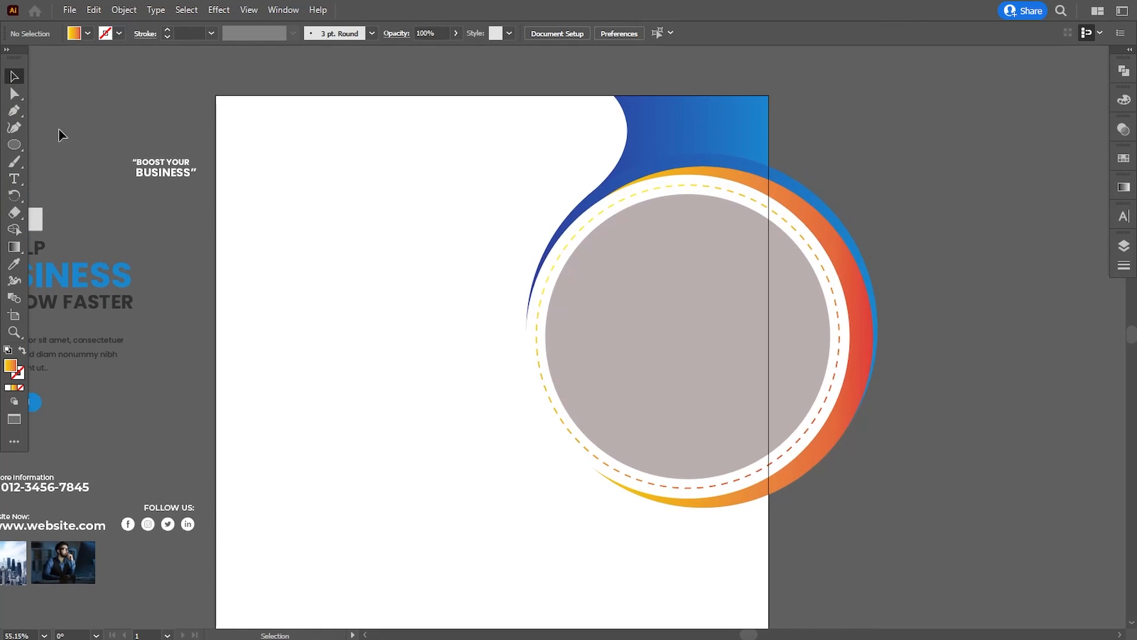
left_click_drag(67, 551, 892, 482)
left_click(700, 226, "shift")
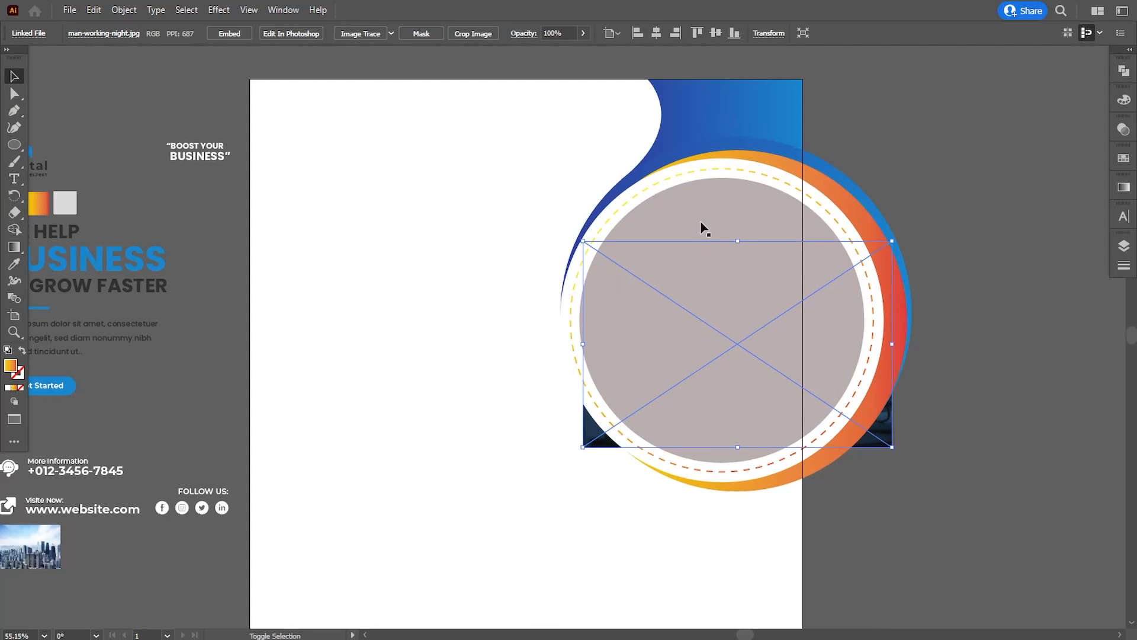
left_click(124, 9)
left_click(332, 508)
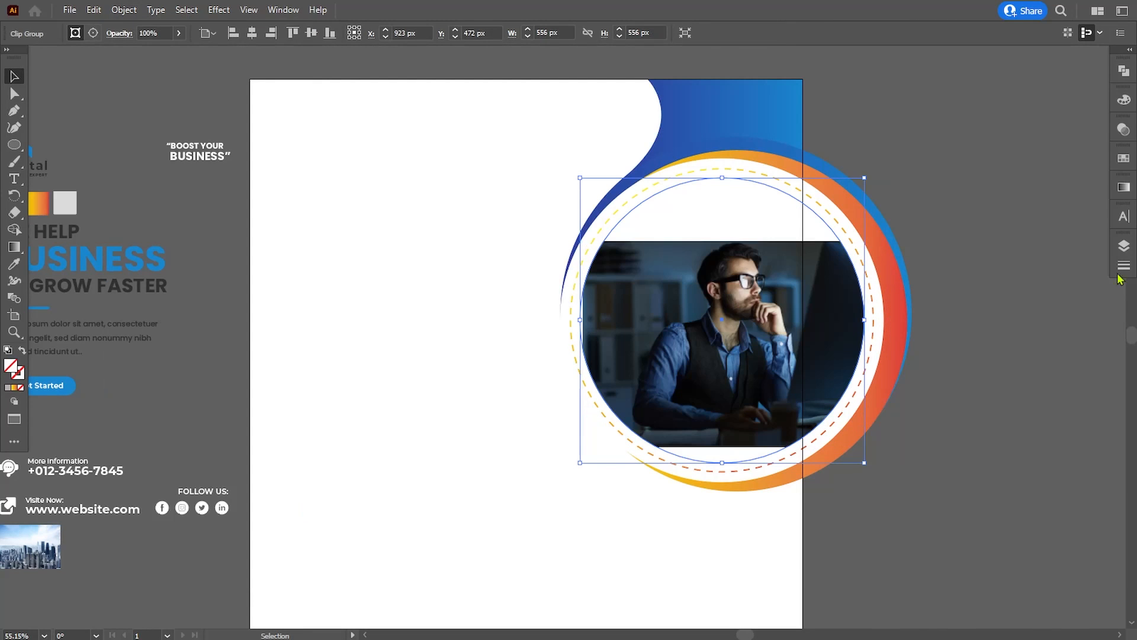
Step: Select the linked photo inside the clip group, then enlarge and reposition it until it fills the whole circular frame
left_click(1124, 246)
left_click(907, 212)
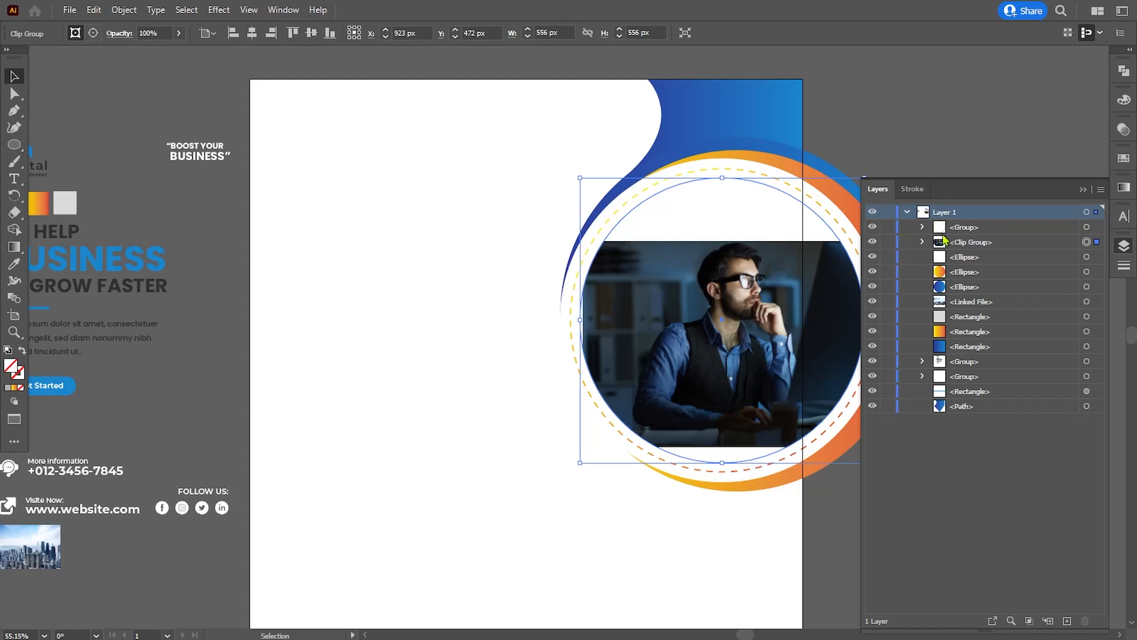
left_click(923, 241)
left_click(1086, 272)
left_click_drag(699, 328, 550, 329)
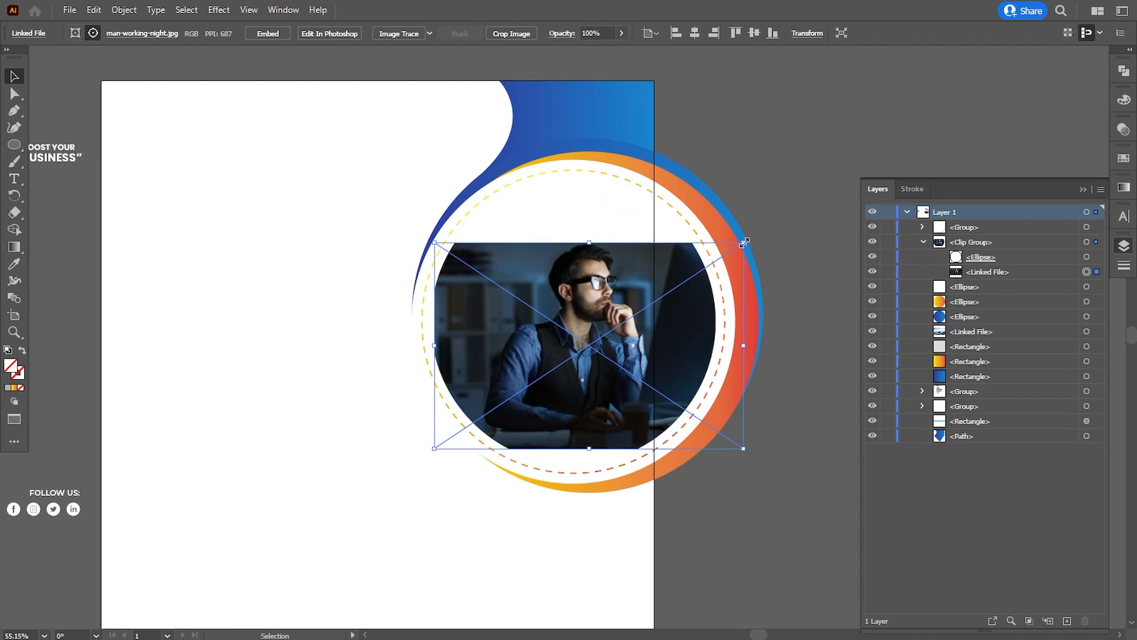
left_click_drag(744, 242, 784, 206)
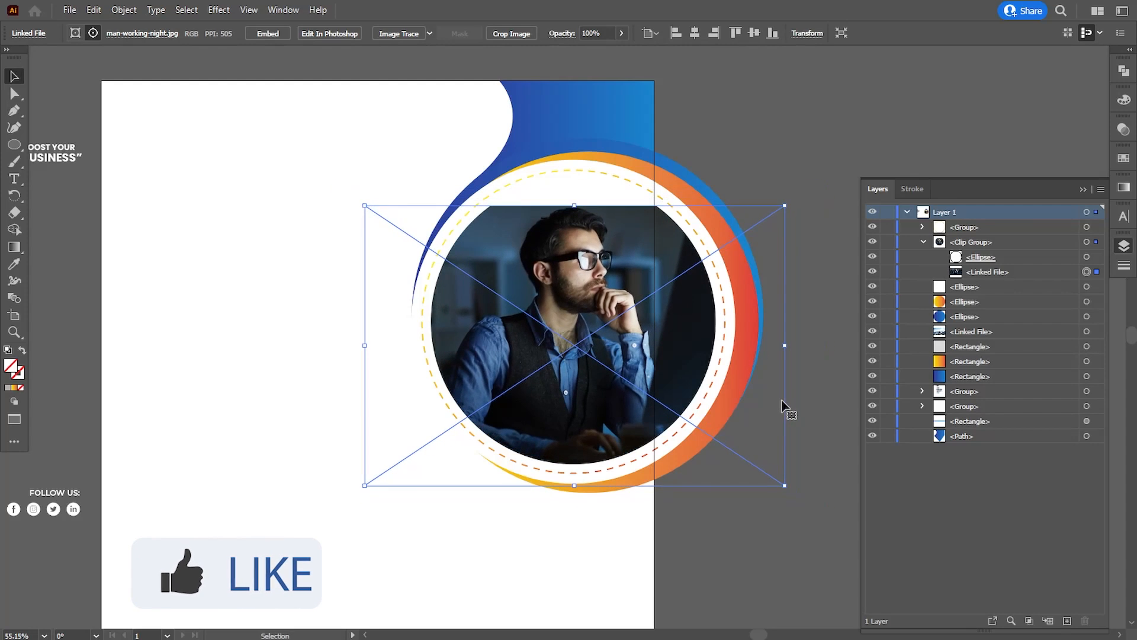
mouse_move(785, 399)
left_mouse_down()
mouse_move(779, 363)
mouse_move(780, 379)
left_mouse_up()
mouse_move(788, 461)
left_mouse_down()
mouse_move(825, 472)
mouse_move(773, 467)
left_mouse_up()
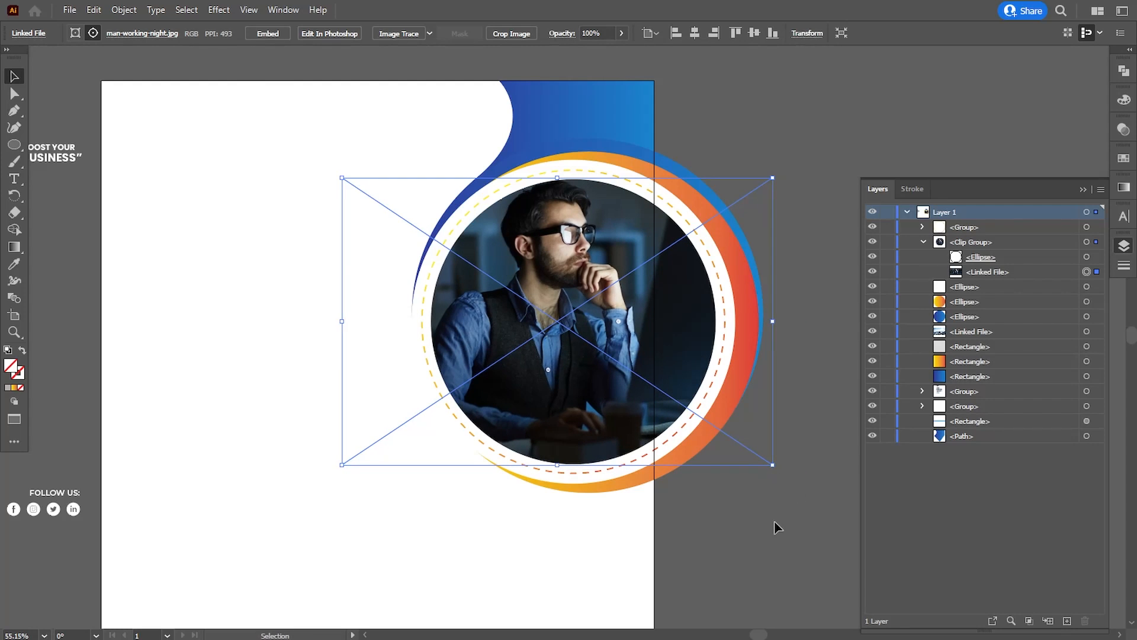
left_click(818, 285)
key("ctrl+minus")
key("ctrl+minus")
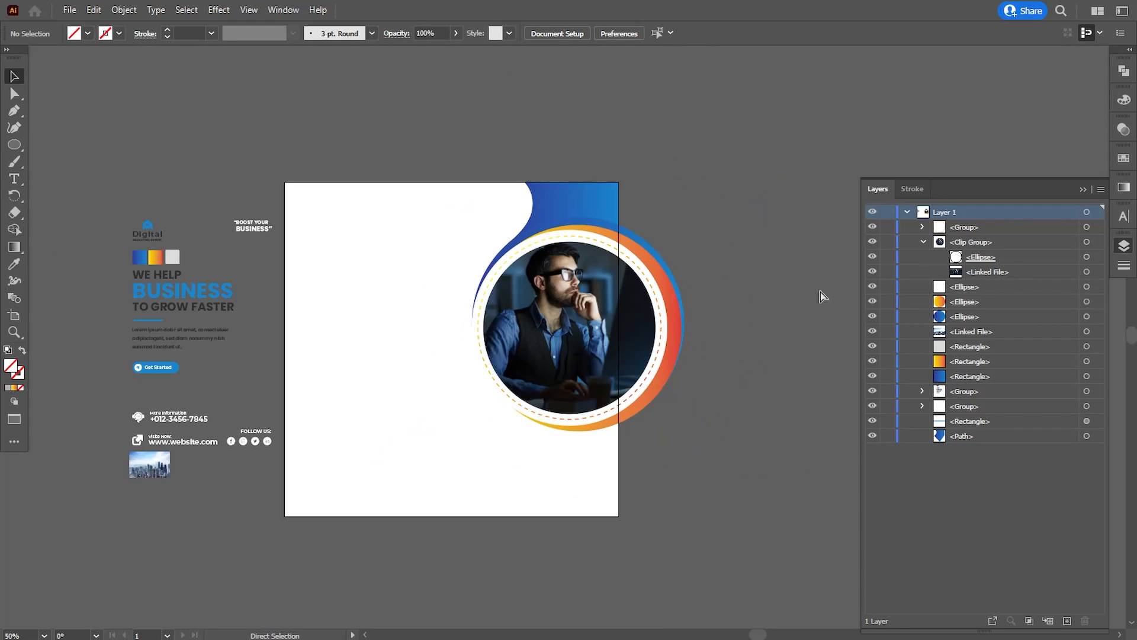
key("ctrl+equal")
left_click_drag(430, 395, 523, 381)
left_click_drag(420, 374, 426, 358)
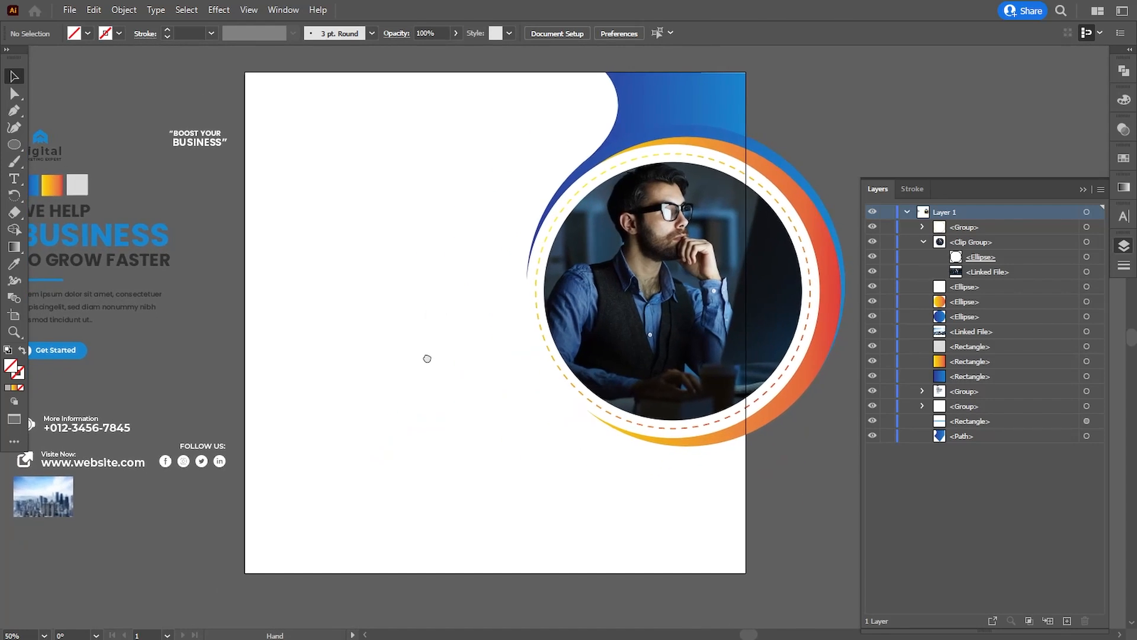
left_click_drag(429, 449, 427, 435)
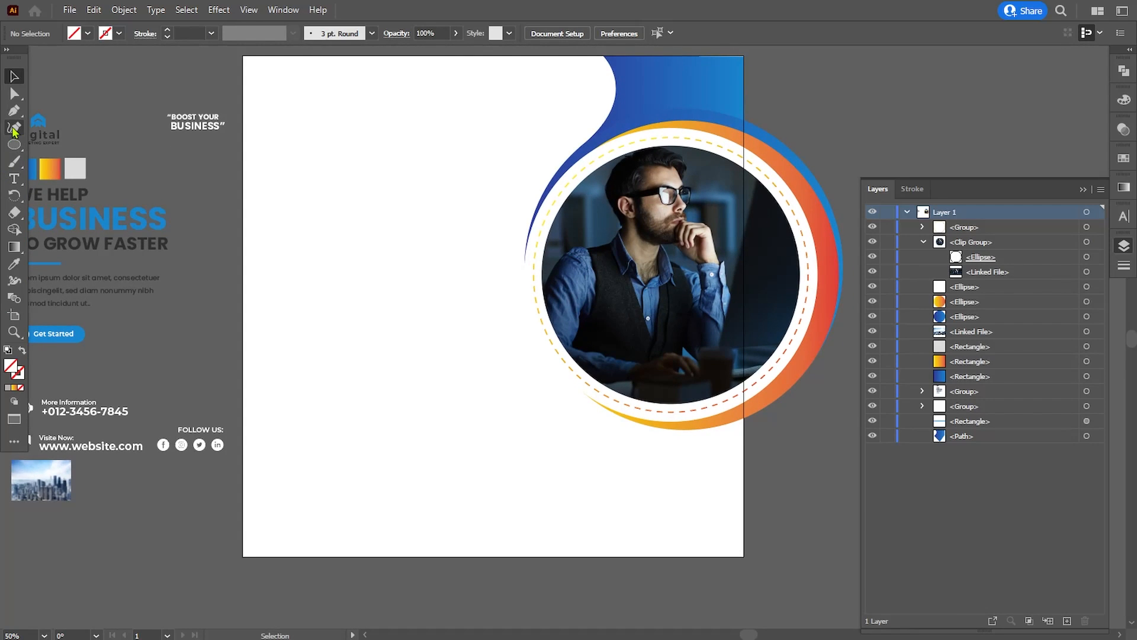
left_click(15, 111)
left_click_drag(533, 141, 521, 166)
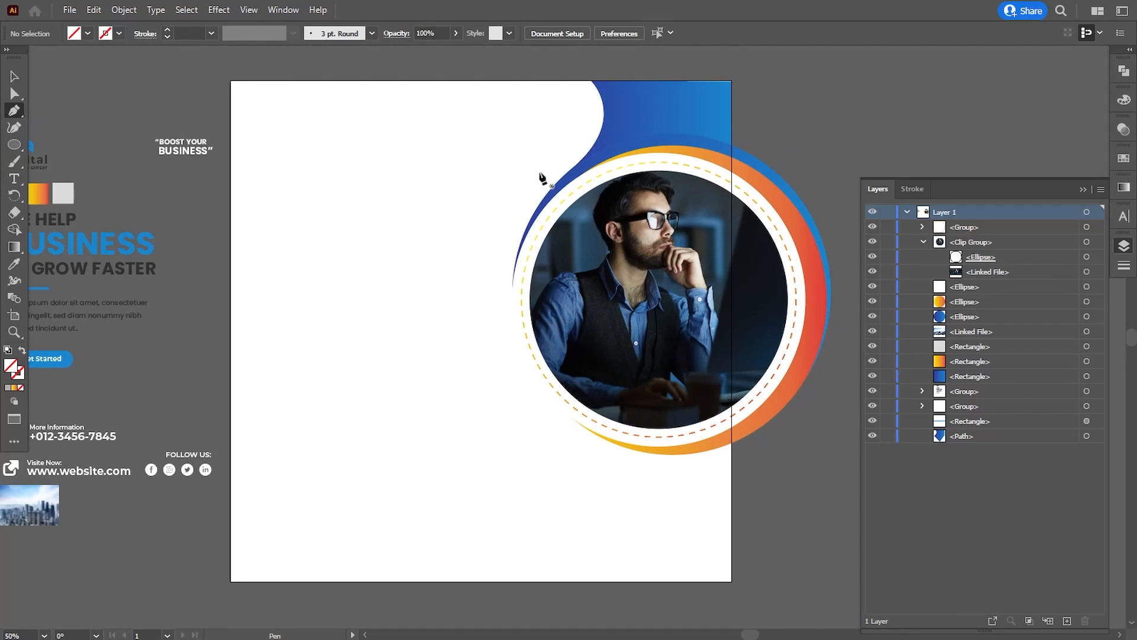
Step: Paste a copy of the blue curved corner shape directly behind the original and shift the copy's upper-left anchor point leftward
left_click(14, 78)
left_click(673, 126)
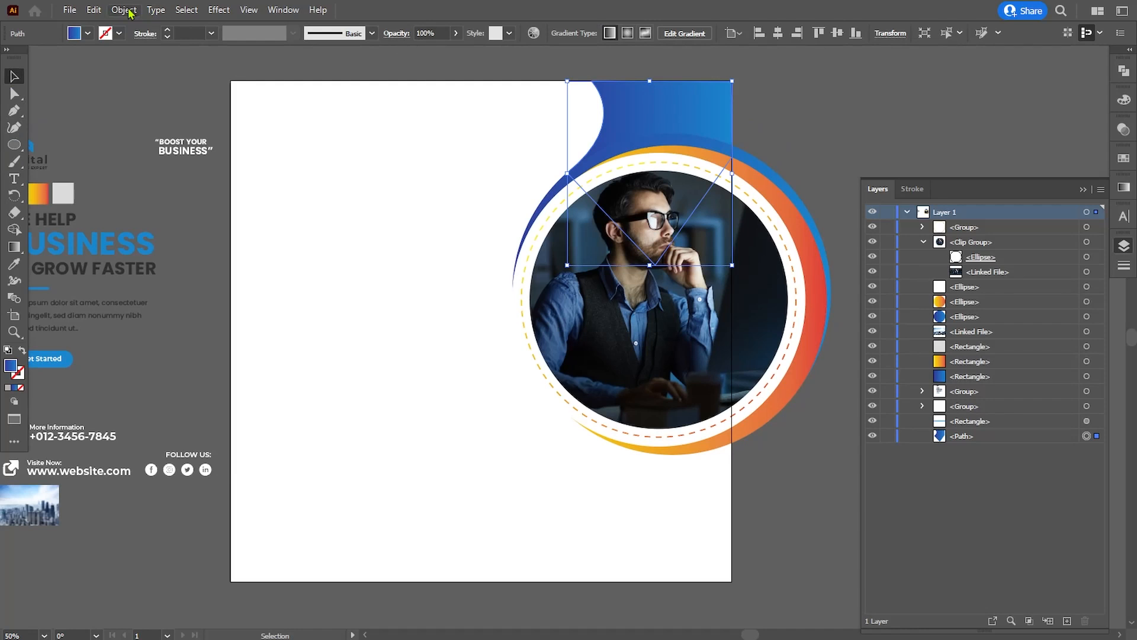
left_click(94, 10)
left_click(117, 77)
left_click(94, 10)
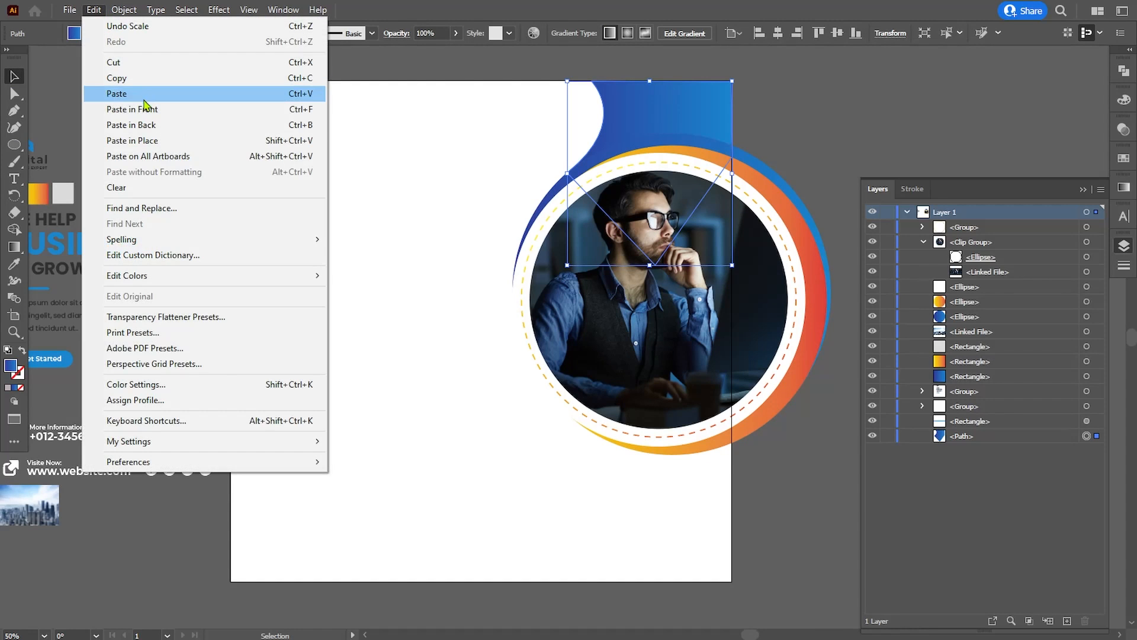
left_click(131, 125)
key("a")
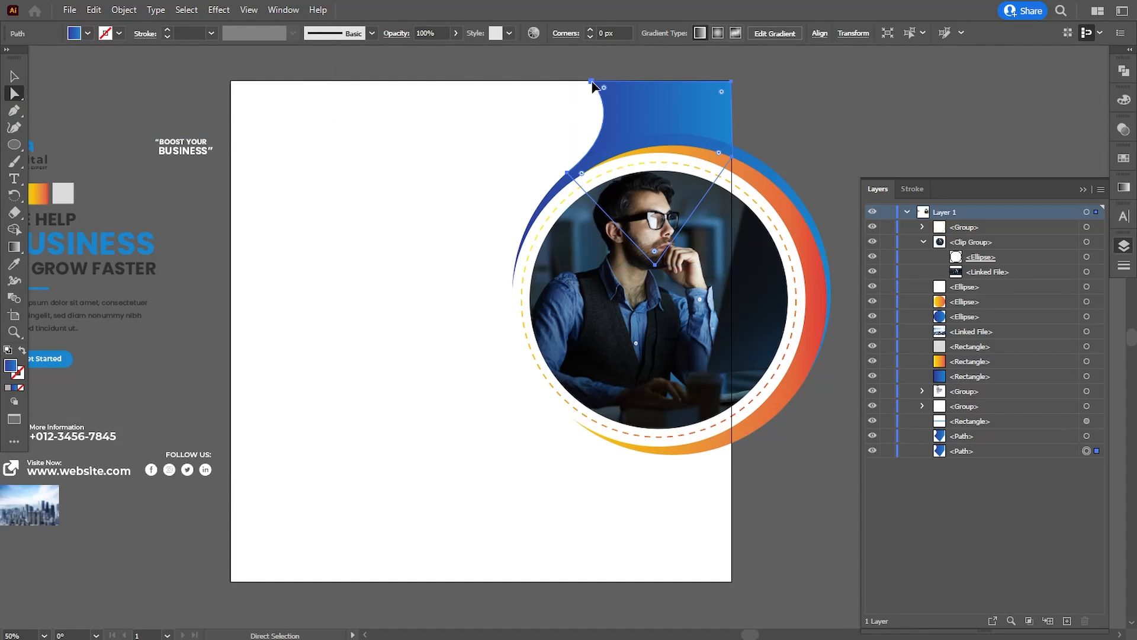
left_click_drag(592, 82, 570, 84)
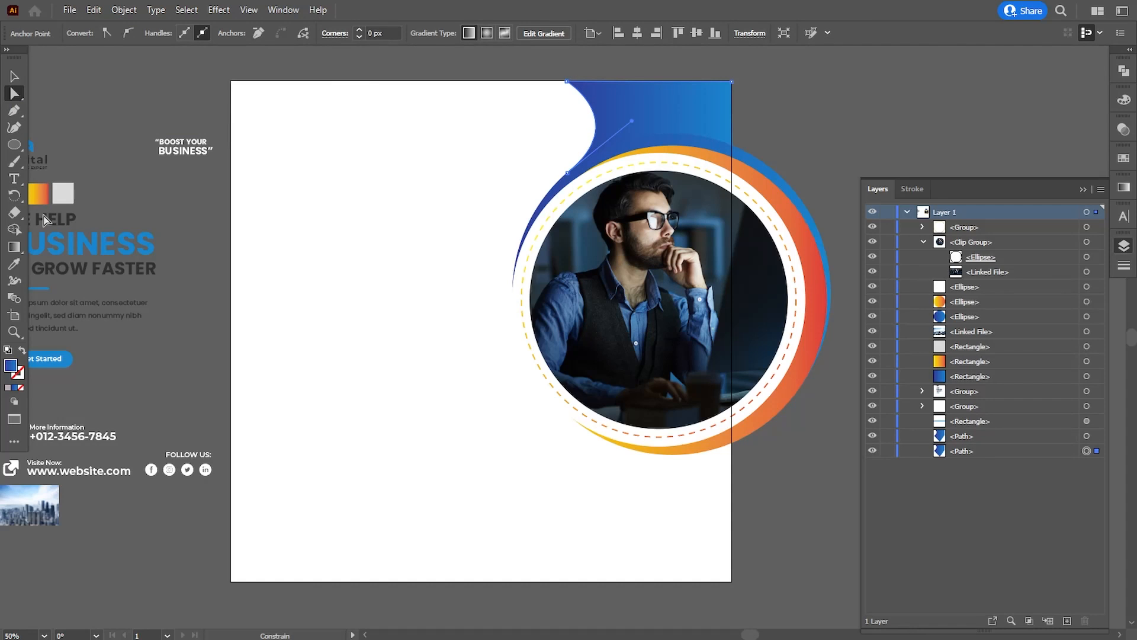
Step: Fill the copied curved shape behind the blue one with the light grey sampled from the grey swatch
key("i")
left_click(76, 200)
left_click(14, 93)
left_click(114, 104)
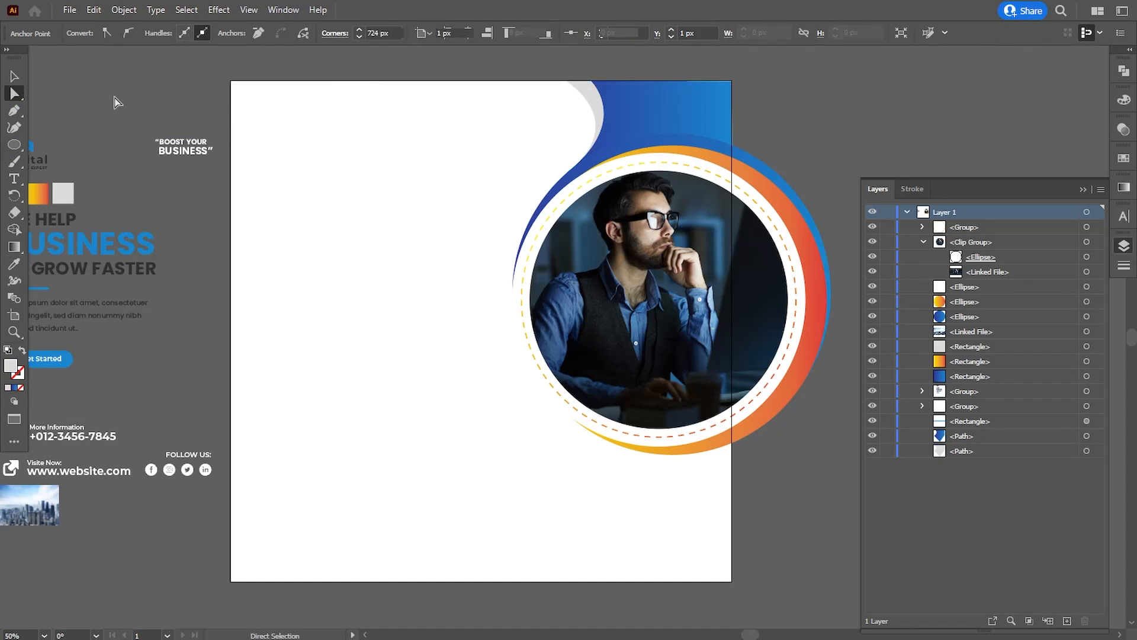
left_click(588, 101)
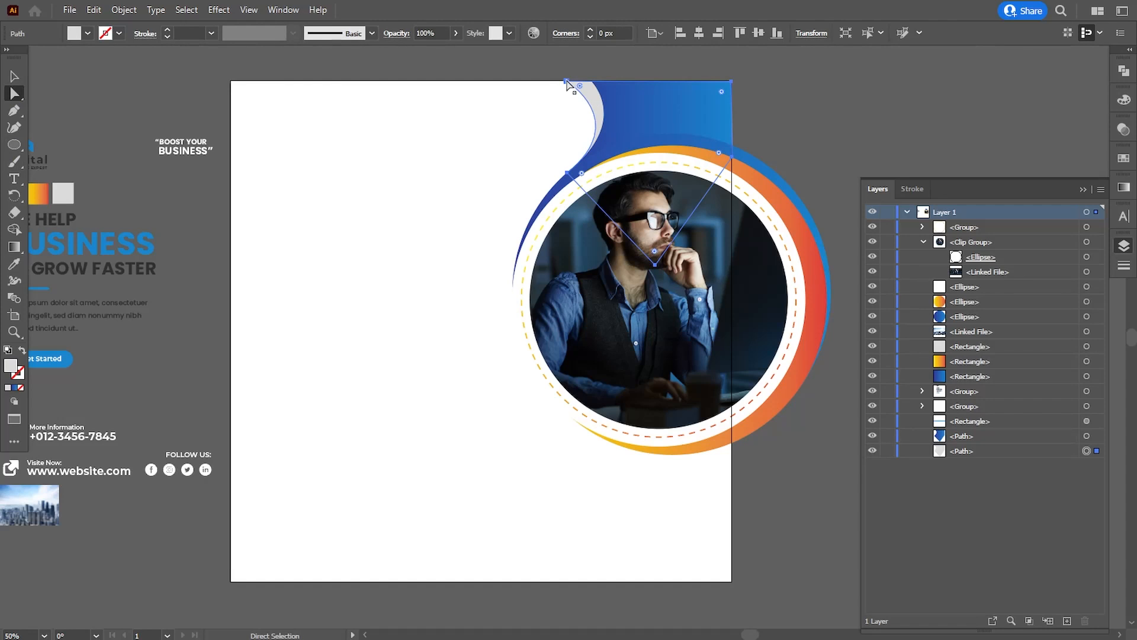
left_click(794, 122)
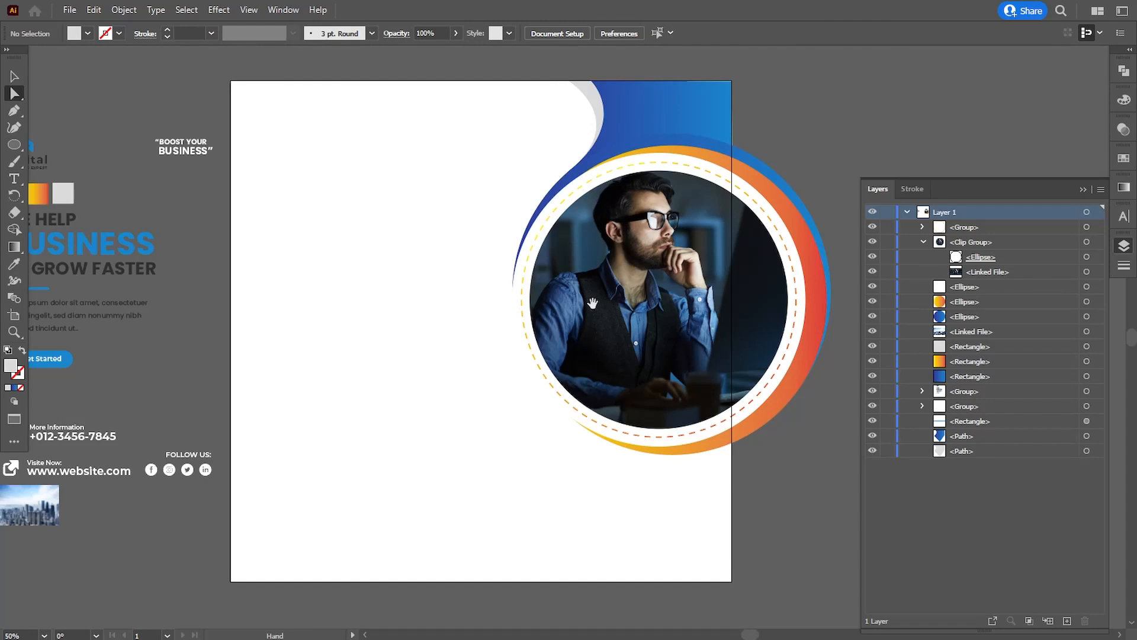
Step: Draw a closed light grey wave shape with the Pen tool across the artboard's lower part, following its sides and bottom edge
scroll(474, 388, "down", 2)
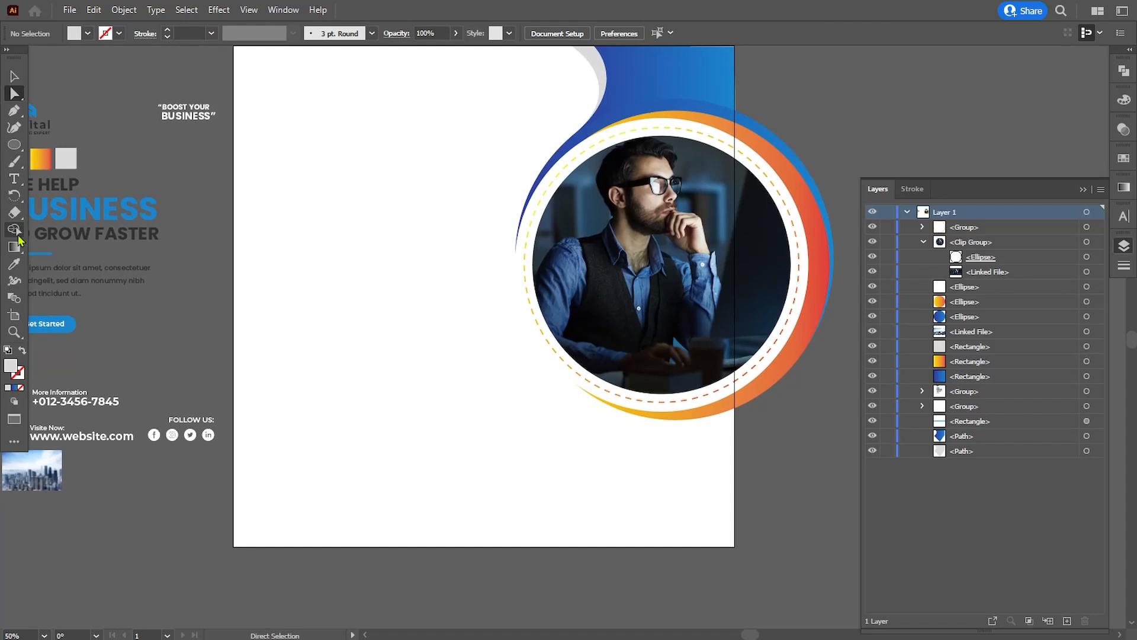
left_click(13, 113)
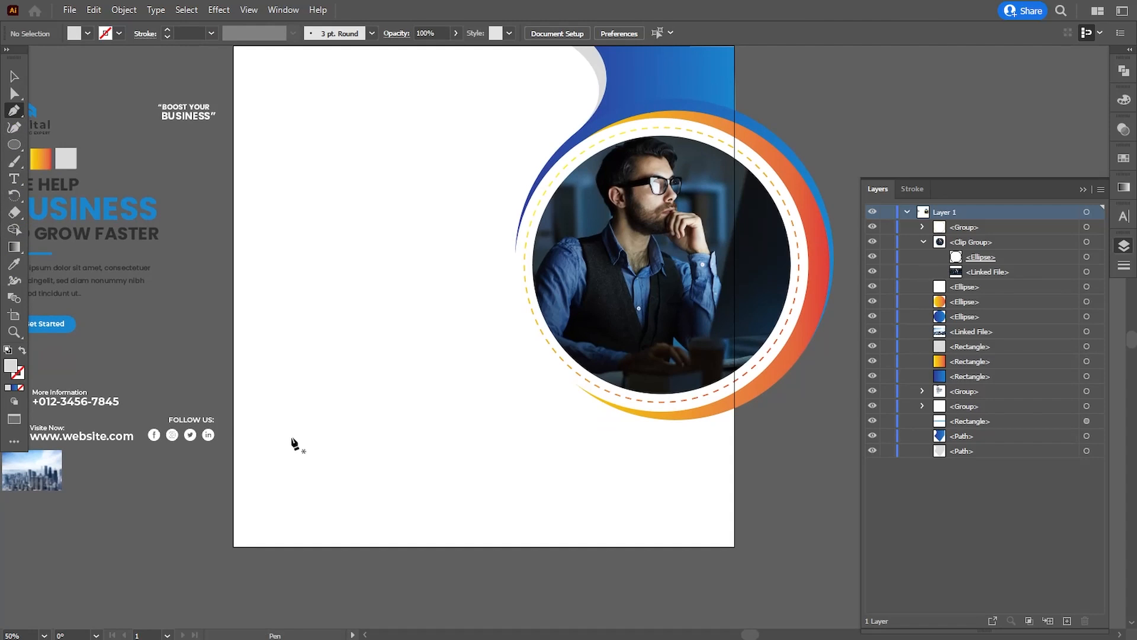
left_click(233, 403)
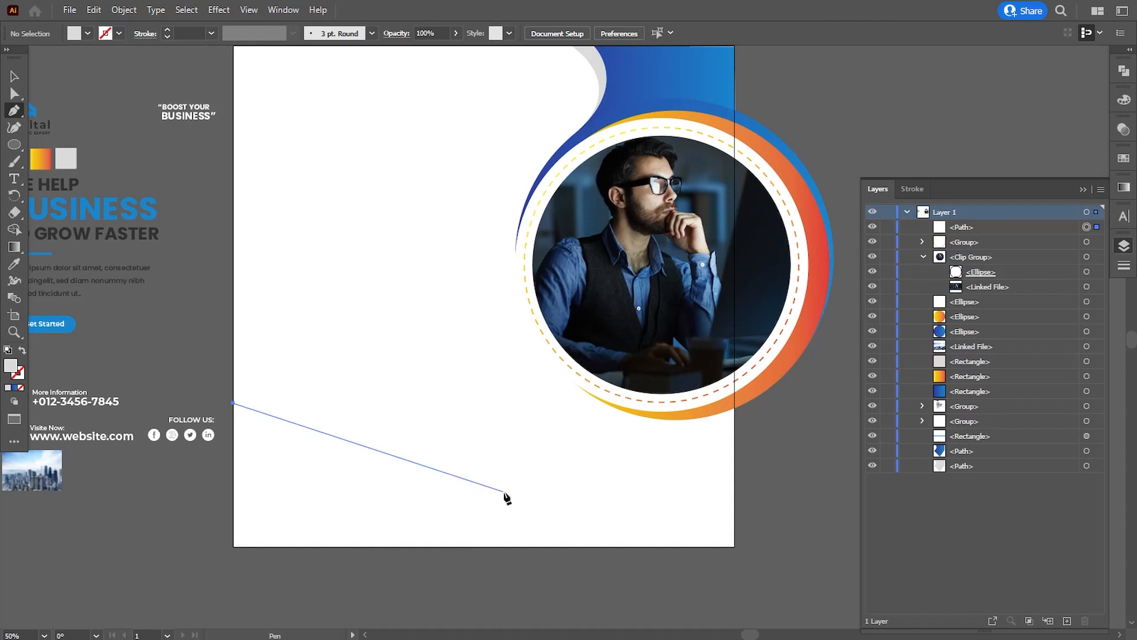
left_click_drag(499, 419, 636, 537)
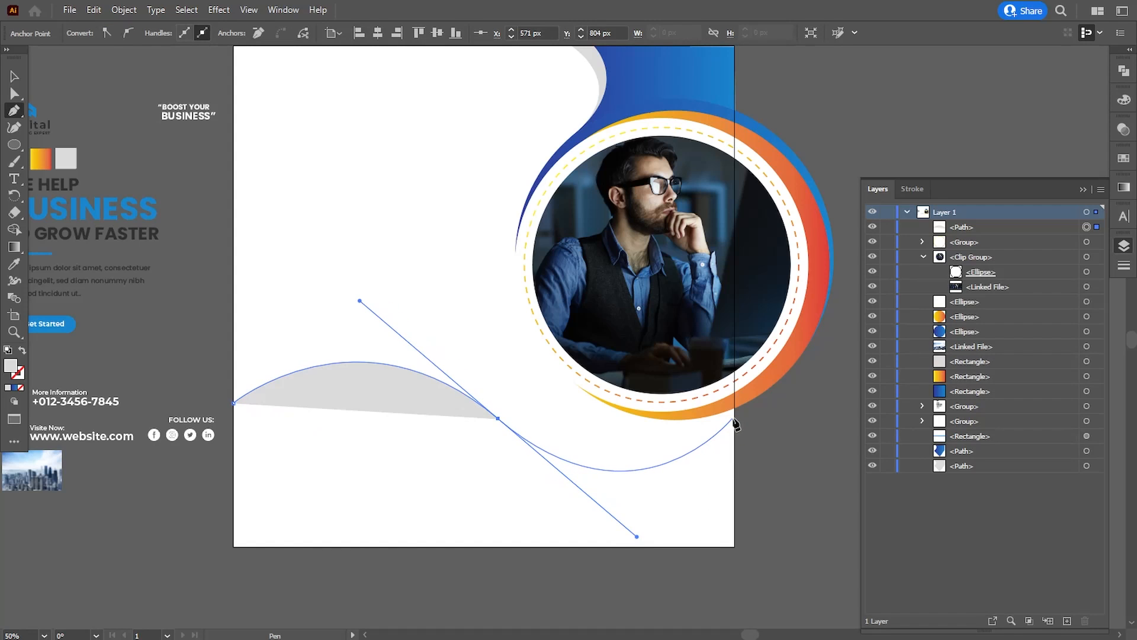
left_click(736, 418)
left_click(734, 546)
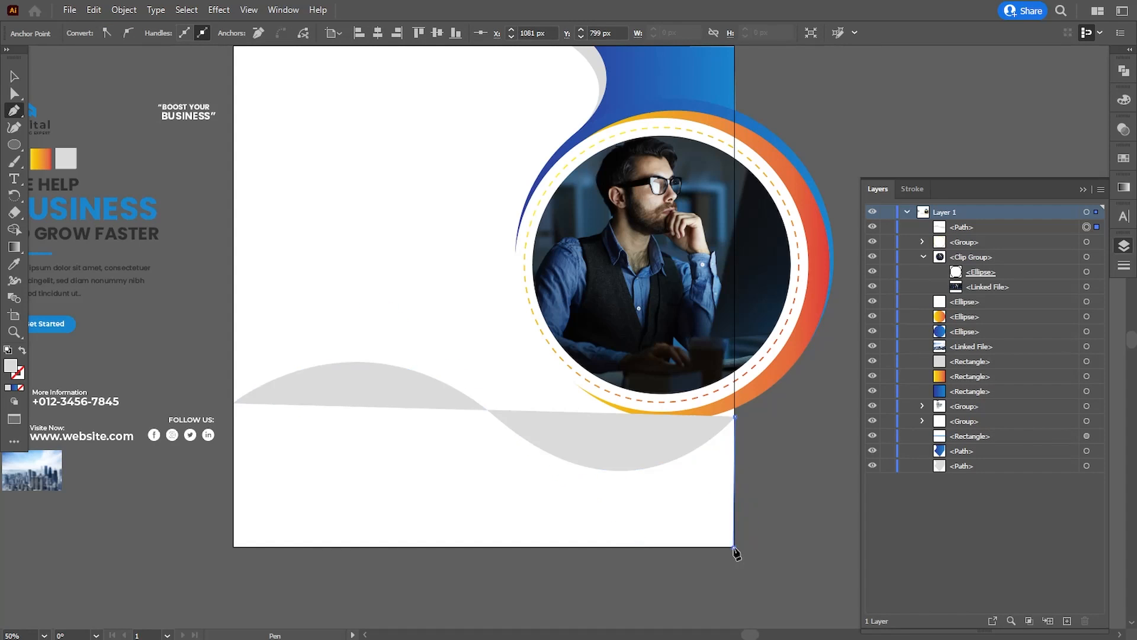
left_click(233, 546)
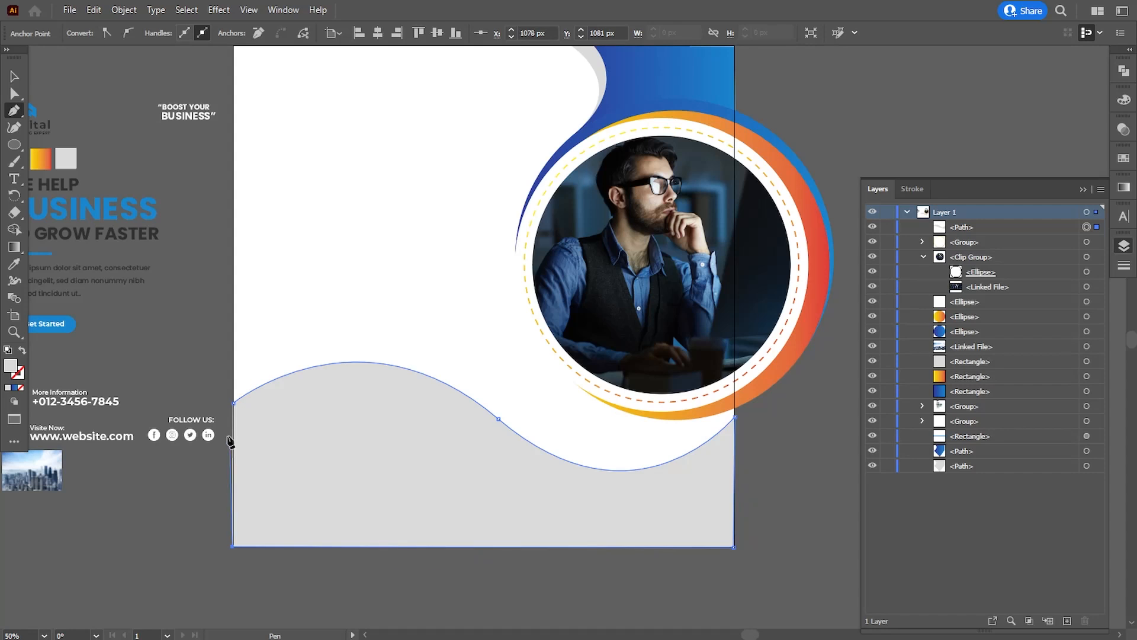
Step: Raise the middle anchor point of the grey wave's upper edge to about Y 730 px
left_click(14, 94)
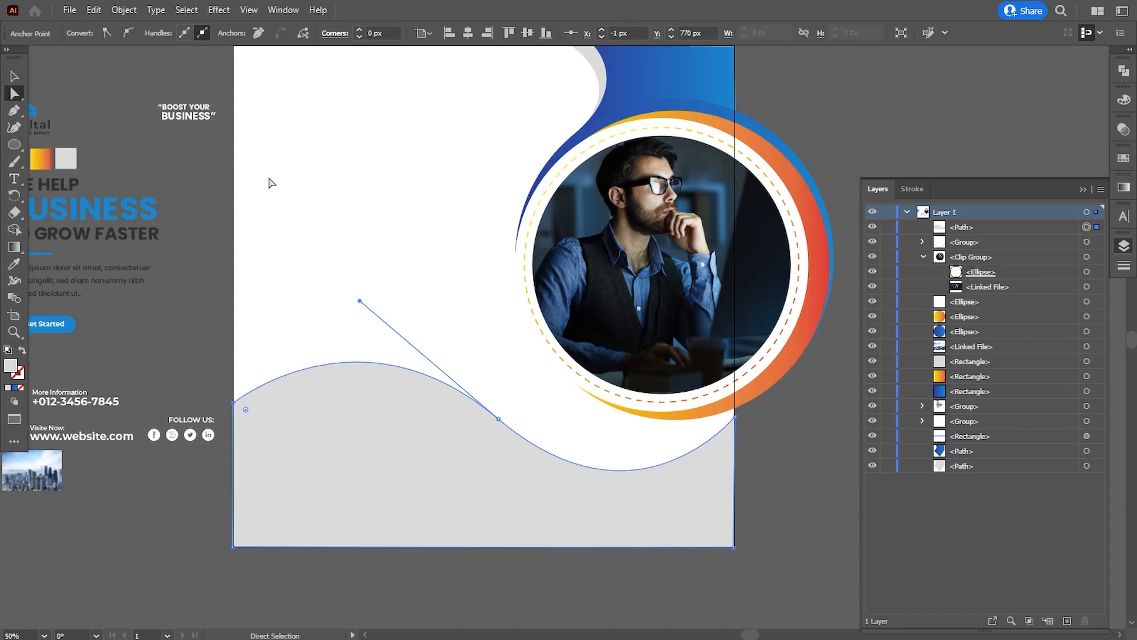
left_click(272, 184)
left_click_drag(453, 418, 514, 370)
left_click(468, 420)
left_click(515, 402)
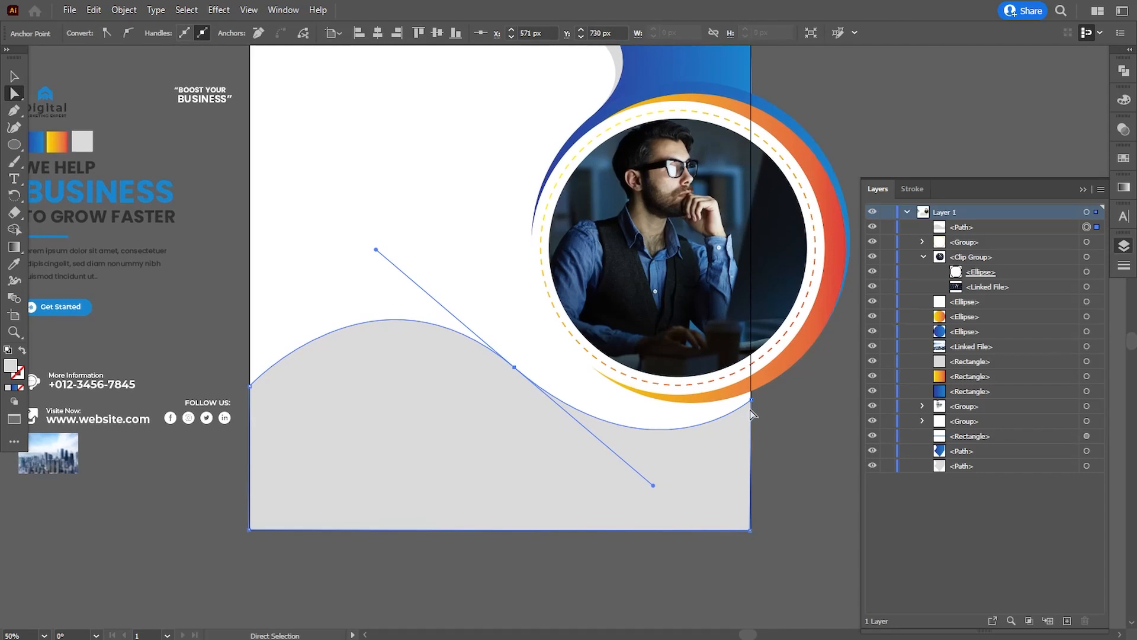
Step: Lower the wave's right end to about Y 834 px and its left end to about Y 820 px, shortening the middle anchor's lower handle
left_click_drag(751, 400, 751, 417)
left_click_drag(653, 486, 626, 456)
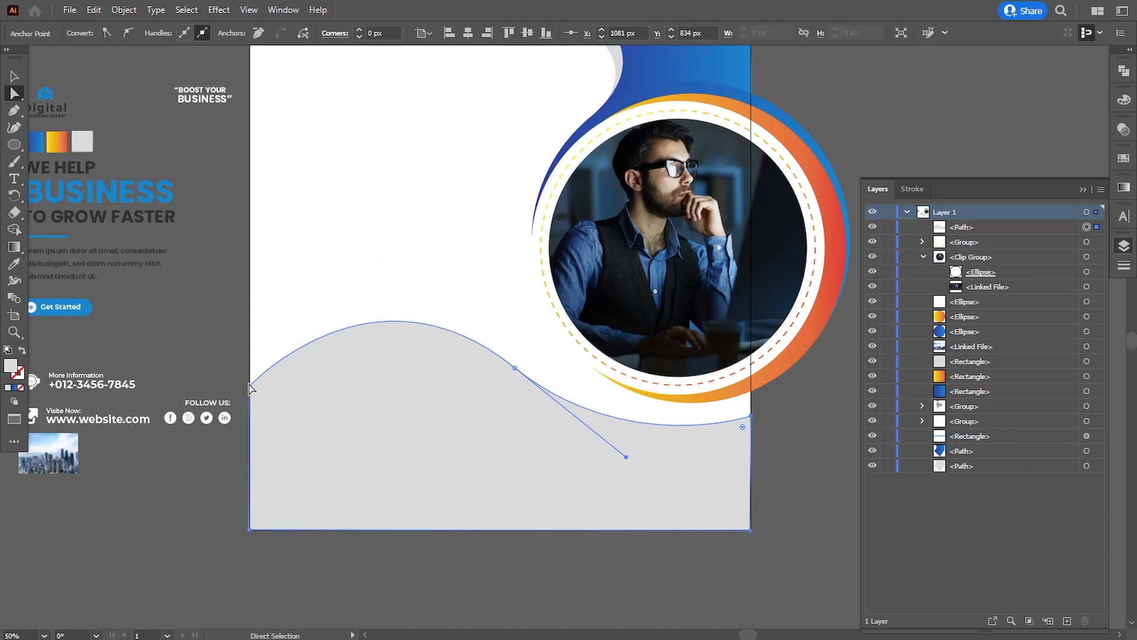
left_click(252, 391)
left_click_drag(249, 390, 253, 411)
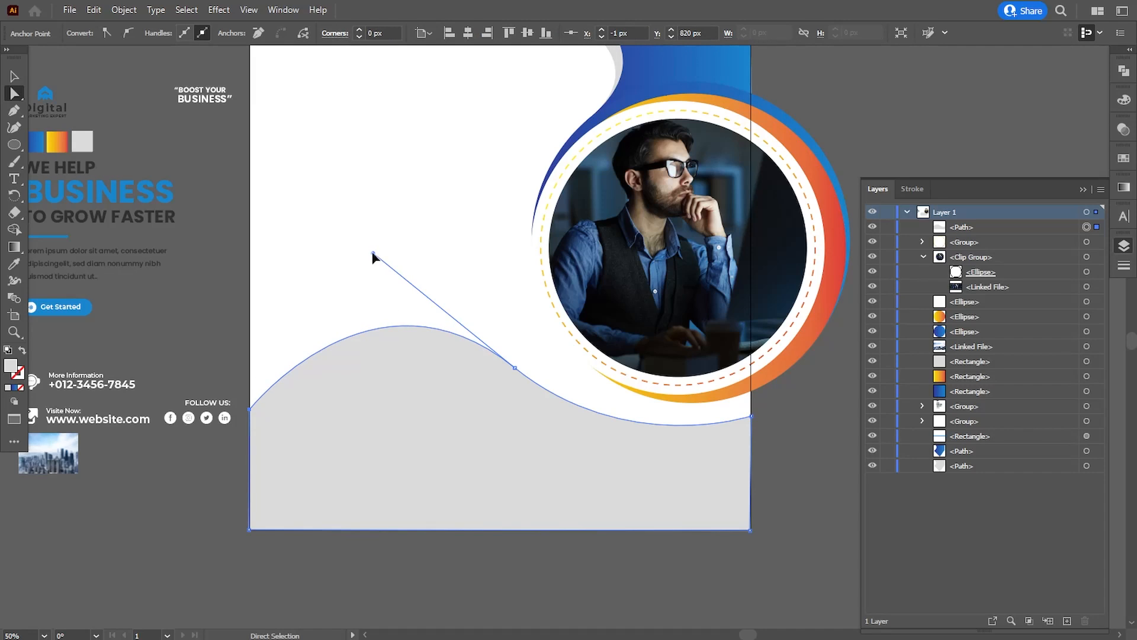
Step: Flatten the wave's crest by lowering the middle anchor and adjusting its upper handle, and lower the right end slightly
left_click_drag(374, 255, 406, 279)
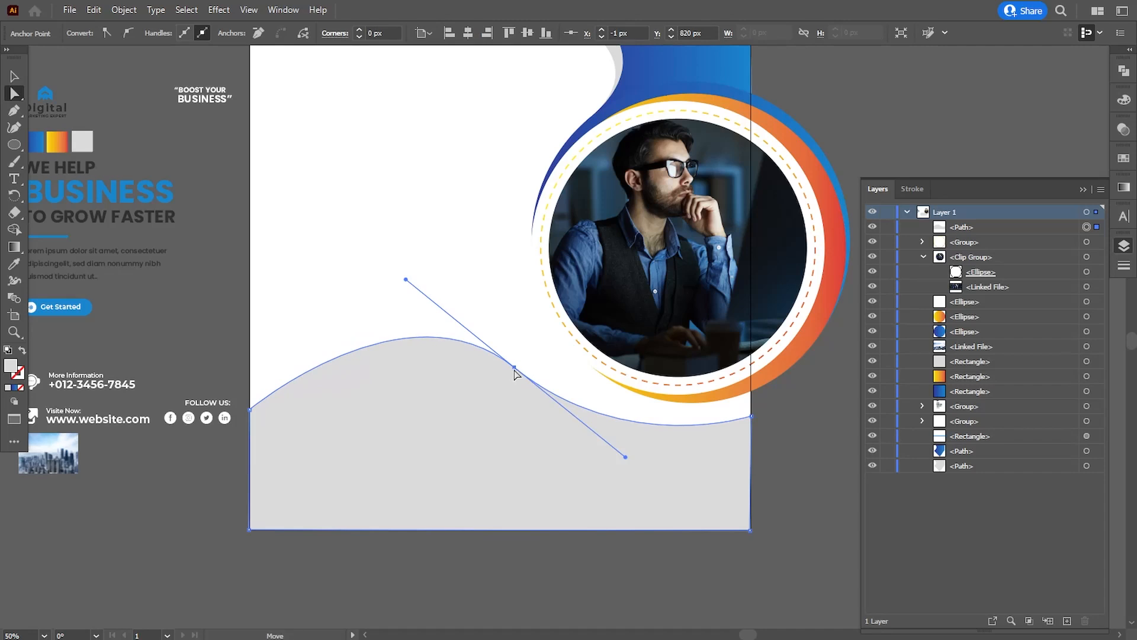
left_click_drag(514, 373, 515, 389)
left_click_drag(407, 296, 386, 317)
left_click_drag(753, 416, 751, 423)
left_click(783, 469)
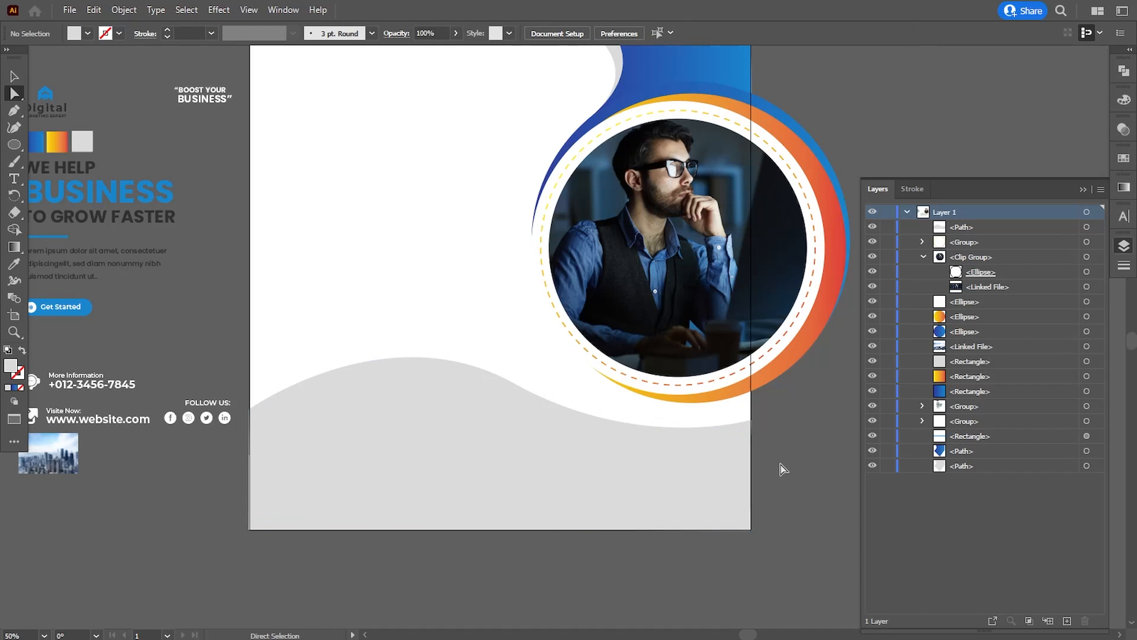
Step: Align the grey wave's upper-left anchor point with the artboard's left edge
left_click(390, 514)
left_click(390, 555)
left_click_drag(395, 572, 470, 451)
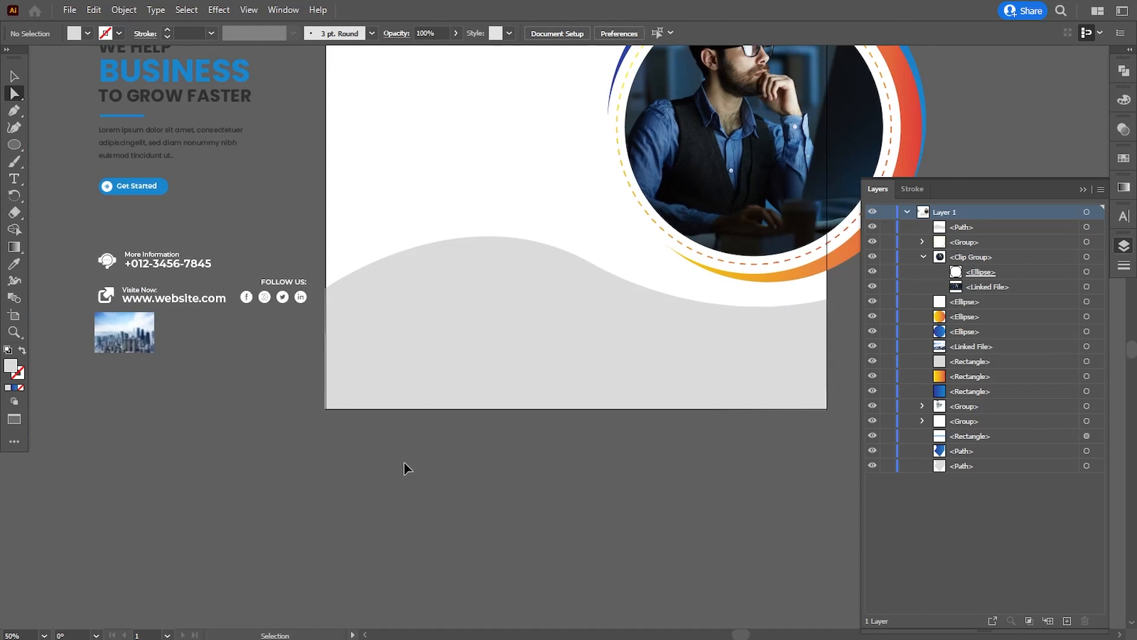
key("ctrl+plus")
key("ctrl+plus")
left_click_drag(251, 445, 345, 421)
left_click(238, 408)
mouse_move(182, 457)
left_mouse_down()
mouse_move(194, 453)
mouse_move(183, 457)
left_mouse_up()
left_click_drag(182, 215, 183, 215)
left_click_drag(223, 301, 486, 344)
key("ctrl+plus")
key("ctrl+plus")
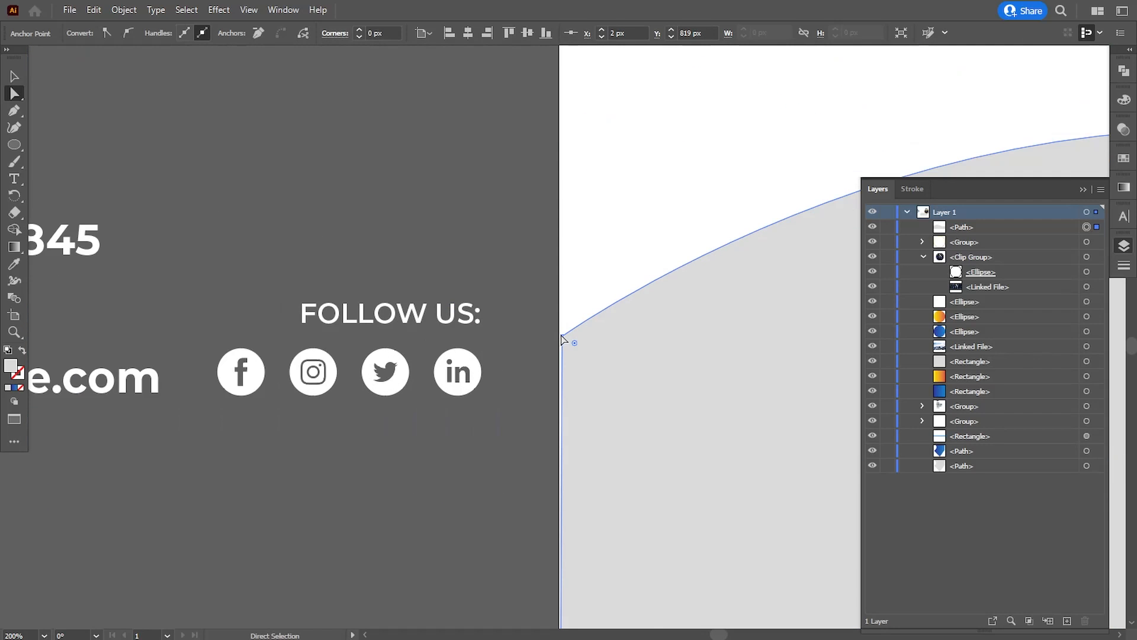
left_click_drag(562, 339, 559, 329)
left_click(496, 450)
Step: Align the grey wave's lower-right anchor point with the artboard's right edge at X 1080 px, Y 1081 px
key("ctrl+minus")
key("ctrl+minus")
key("ctrl+minus")
key("ctrl+minus")
key("ctrl+minus")
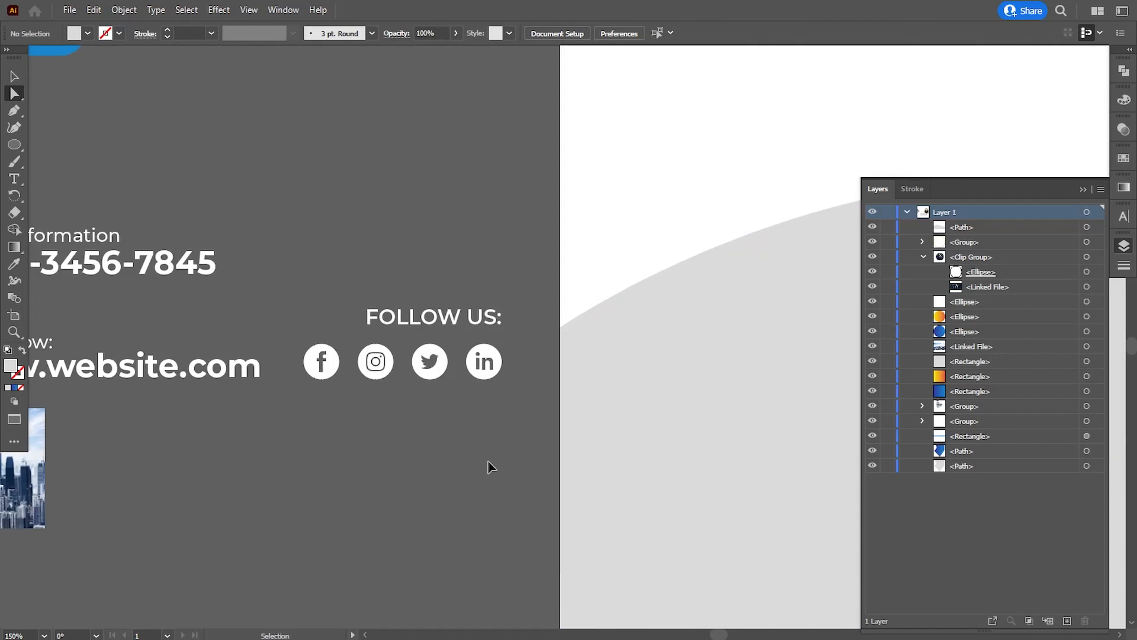
left_click_drag(756, 391, 453, 395)
key("ctrl+plus")
key("ctrl+plus")
key("ctrl+plus")
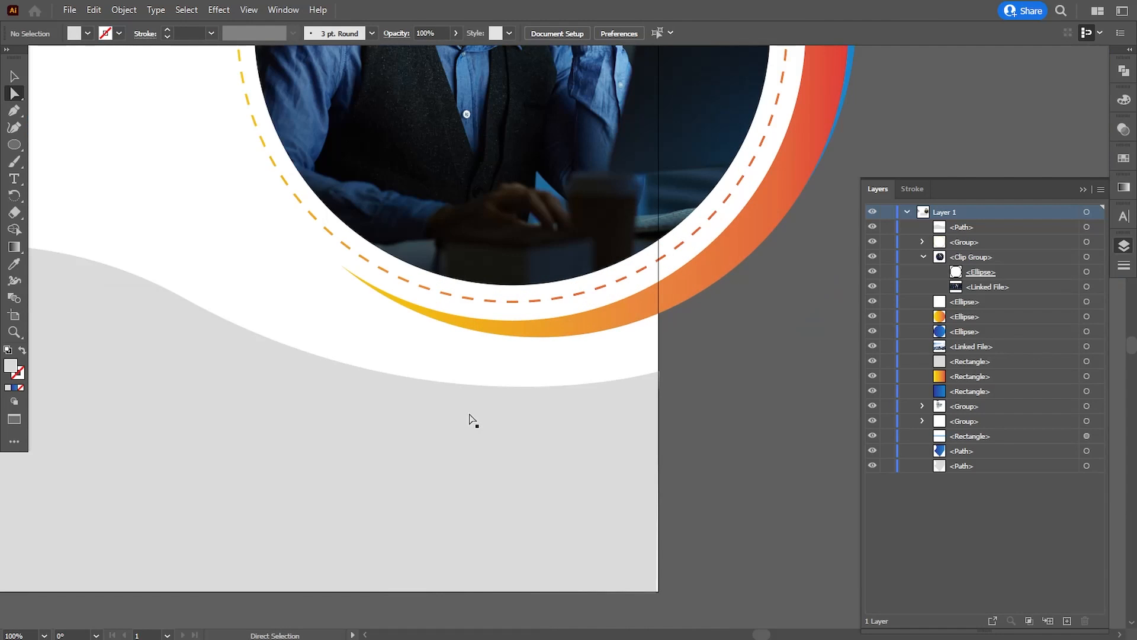
left_click_drag(609, 500, 501, 317)
left_click(525, 378)
key("ctrl+plus")
key("ctrl+plus")
left_click_drag(609, 457, 30, 286)
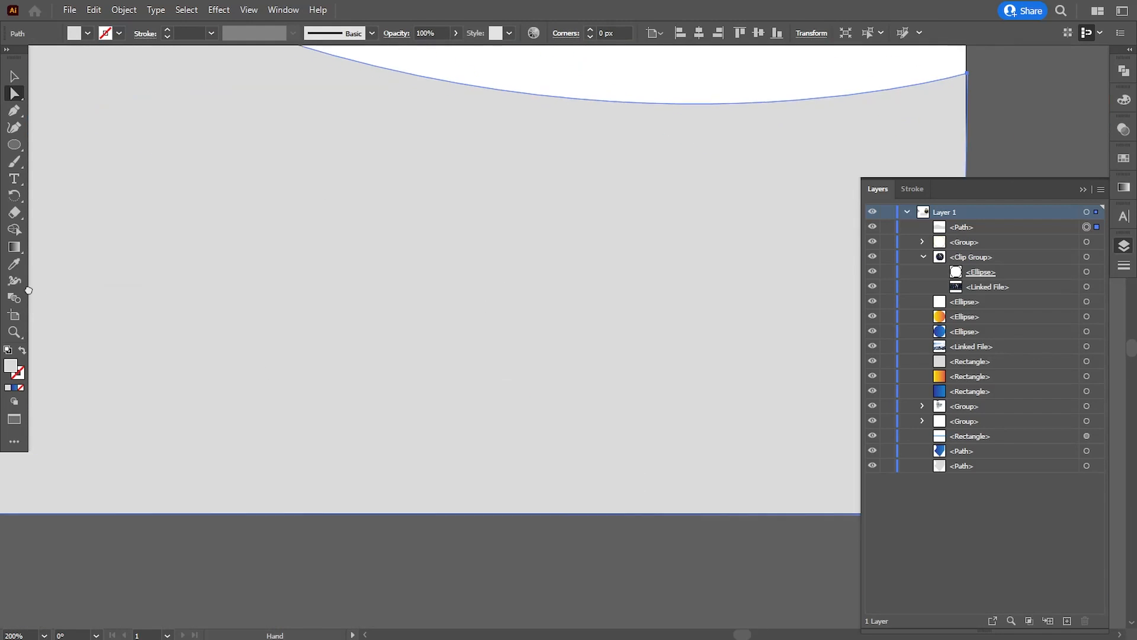
left_click_drag(850, 533, 473, 409)
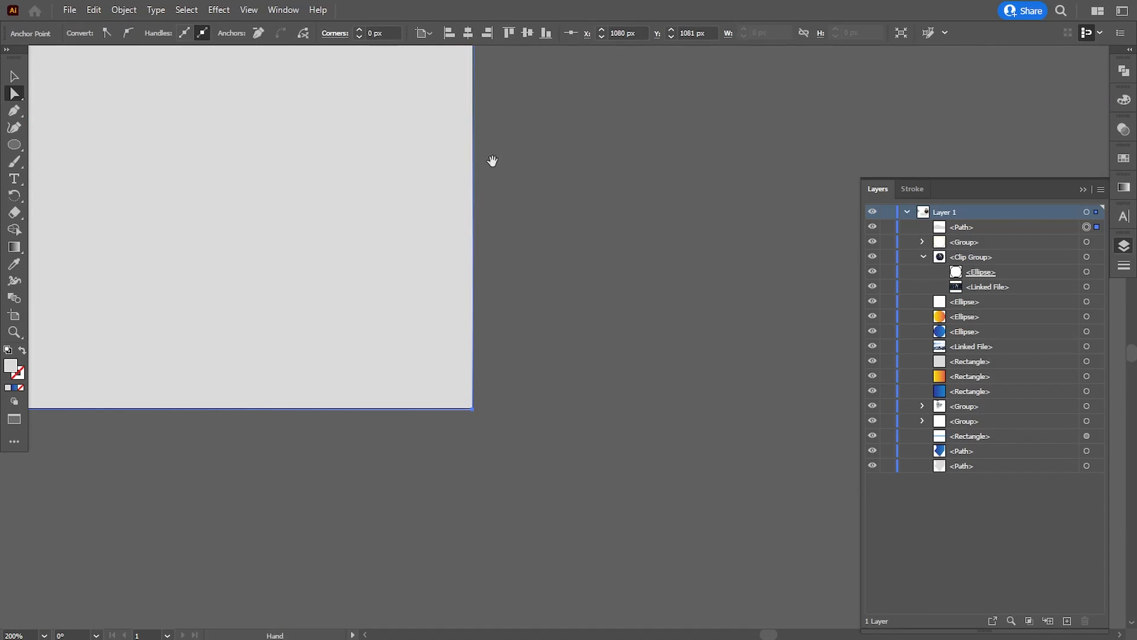
left_click_drag(492, 162, 573, 396)
left_click(636, 276)
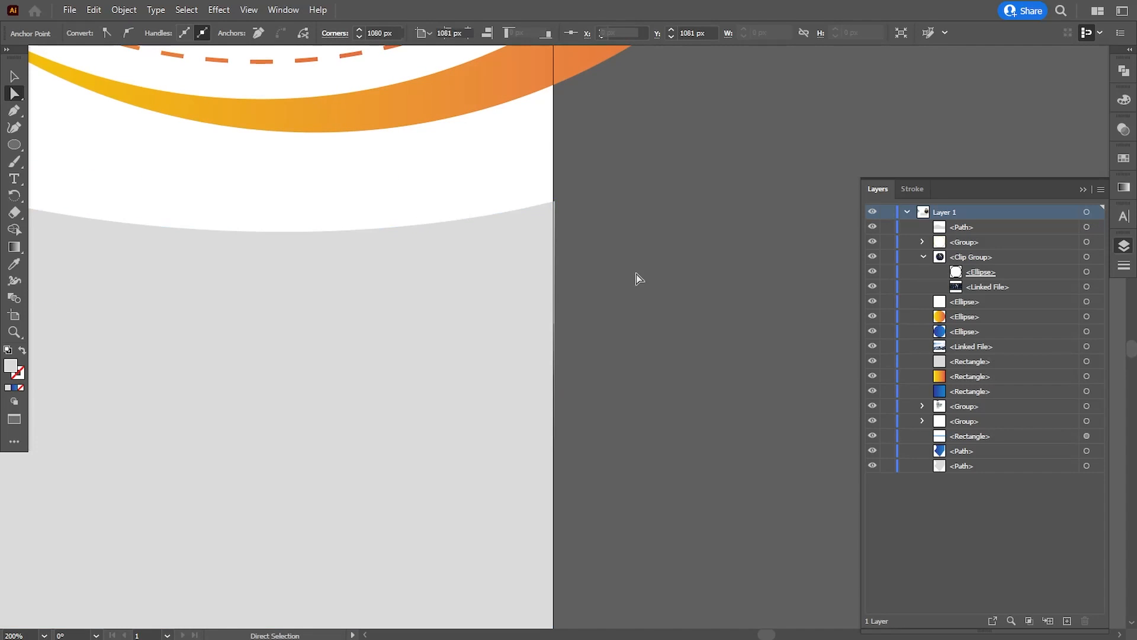
Step: Lengthen the lower handle of the grey wave's middle anchor to deepen the dip beneath the circular photo
key("ctrl+minus")
key("ctrl+minus")
key("ctrl+minus")
key("ctrl+minus")
left_click_drag(389, 349, 552, 389)
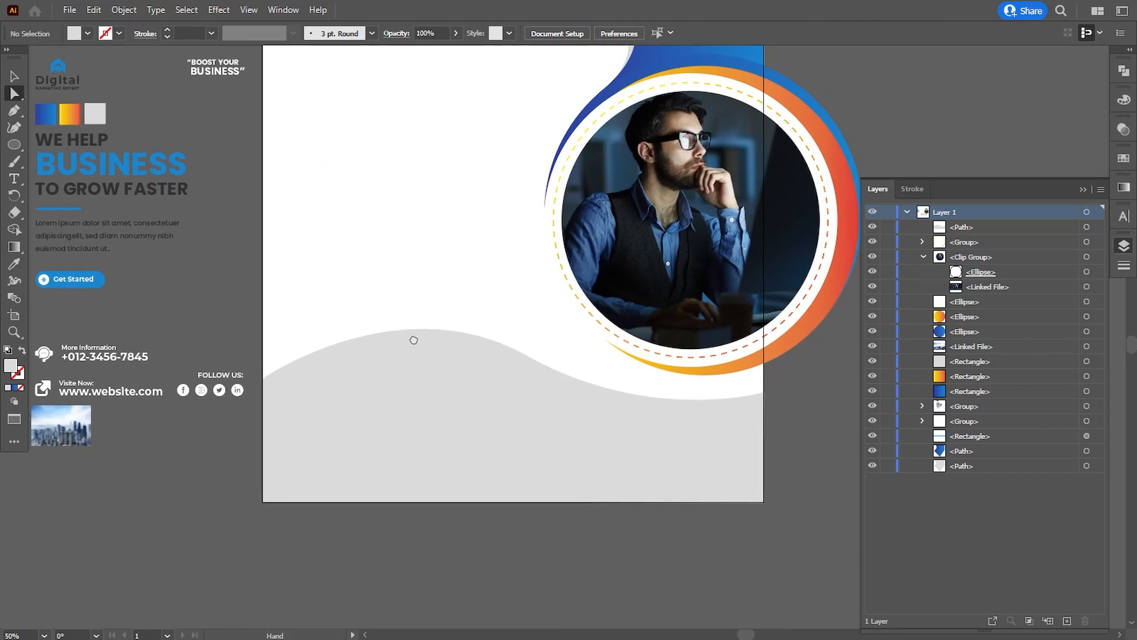
left_click(509, 386)
left_click(514, 371)
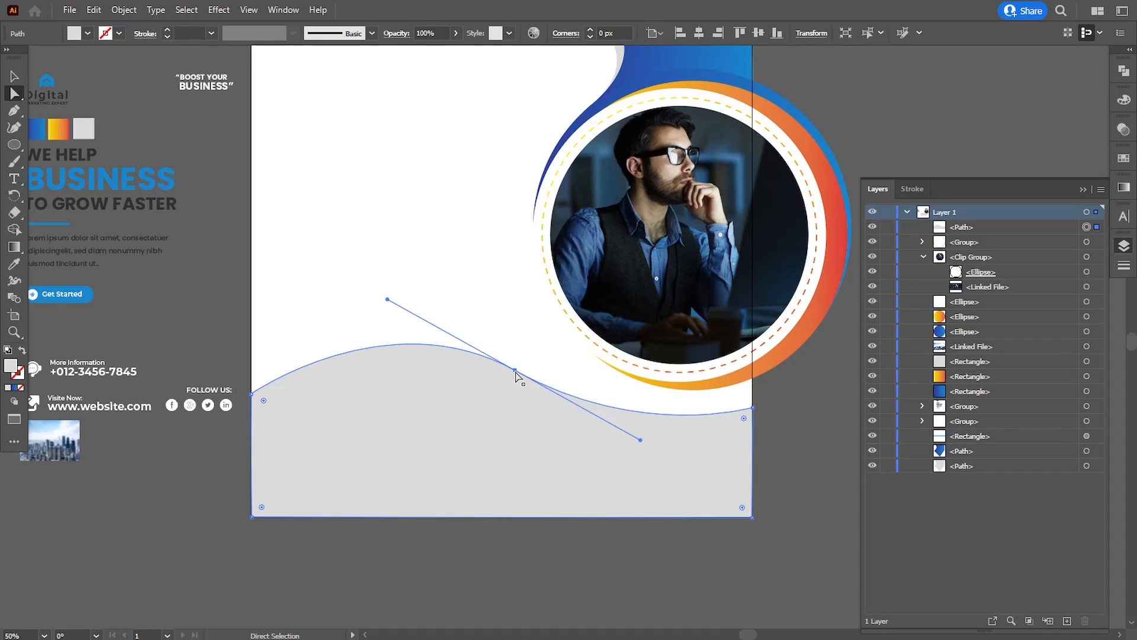
left_click_drag(640, 440, 673, 455)
left_click(781, 457)
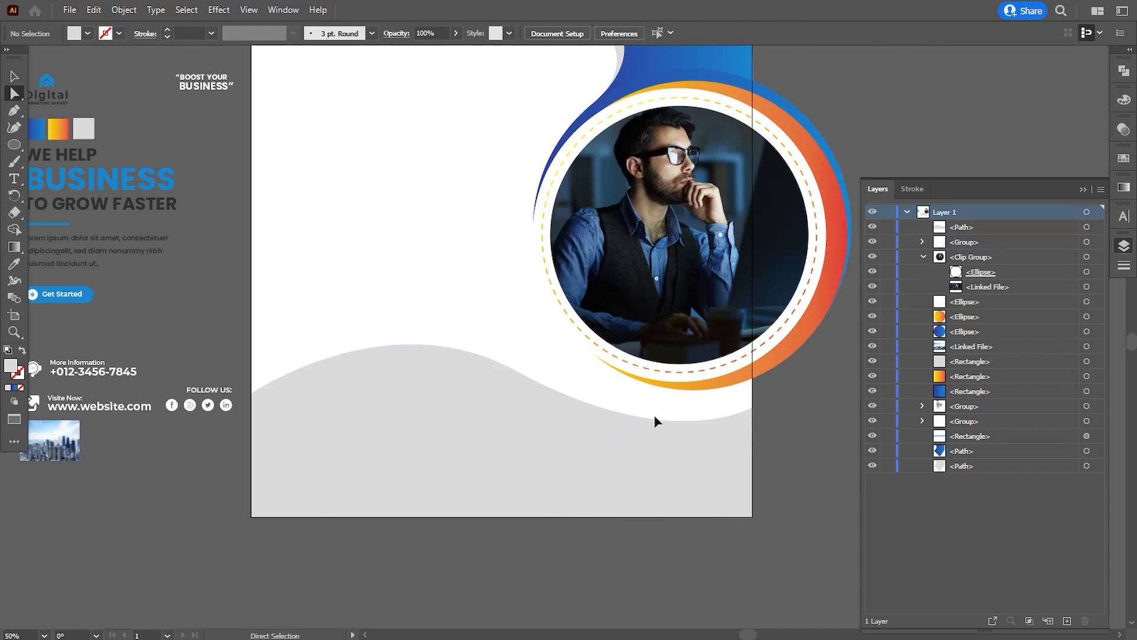
Step: Move the city skyline photo onto the lower part of the artboard and enlarge it behind the grey wave
key("ctrl+minus")
key("ctrl+minus")
key("ctrl+plus")
left_click_drag(418, 385, 385, 403)
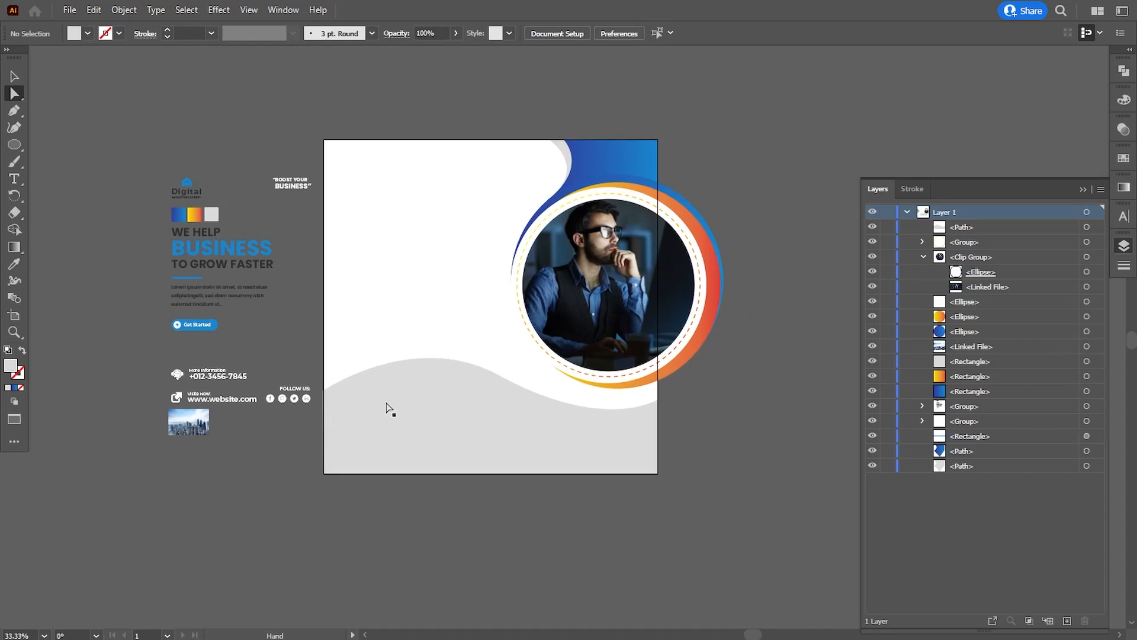
left_click(14, 76)
left_click_drag(187, 419, 572, 498)
left_click(599, 488)
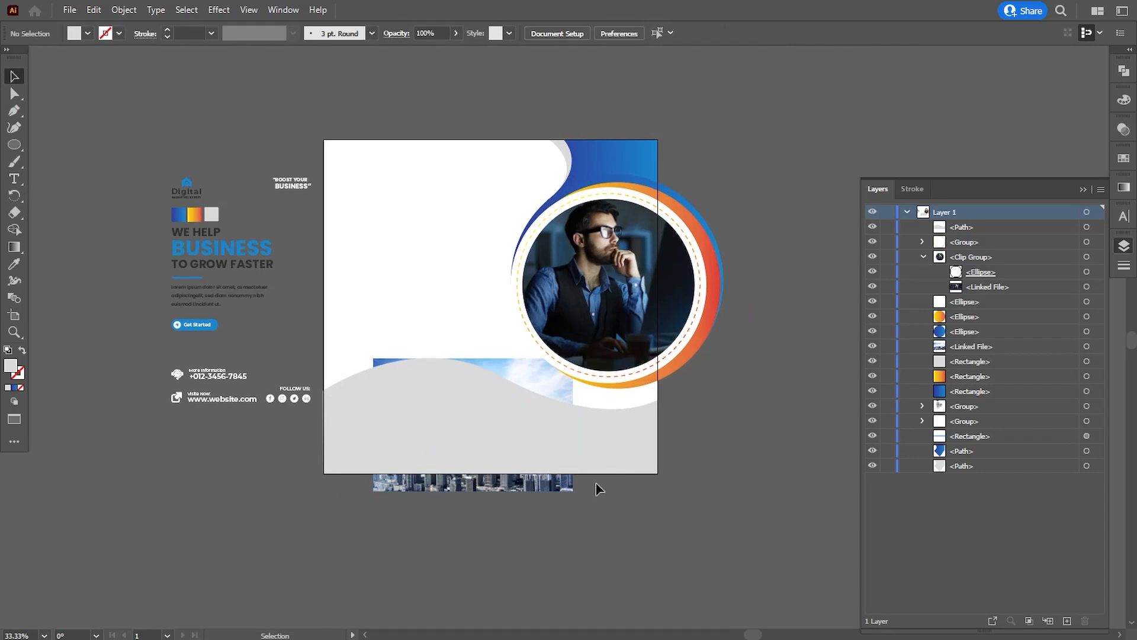
Step: Copy the grey wave and paste the duplicate directly behind the original
left_click(542, 441)
left_click(93, 10)
left_click(113, 78)
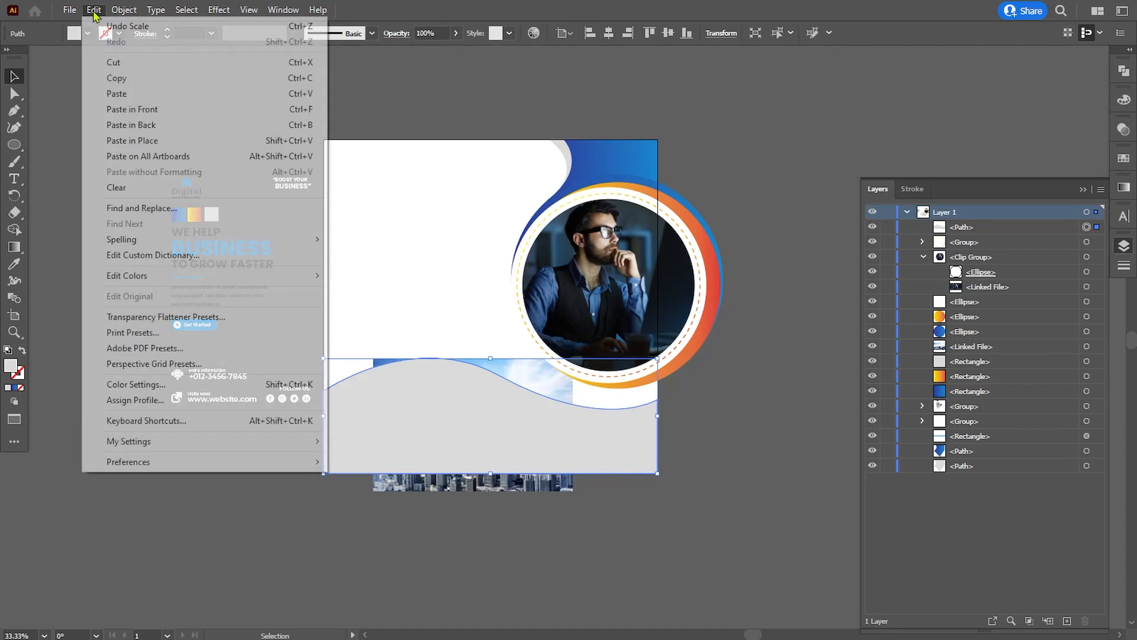
left_click(92, 10)
left_click(148, 119)
Step: Raise the rear wave's upper-left anchor point along the artboard's left edge to Y 752 px
key("ctrl+plus")
left_click_drag(477, 322, 350, 370)
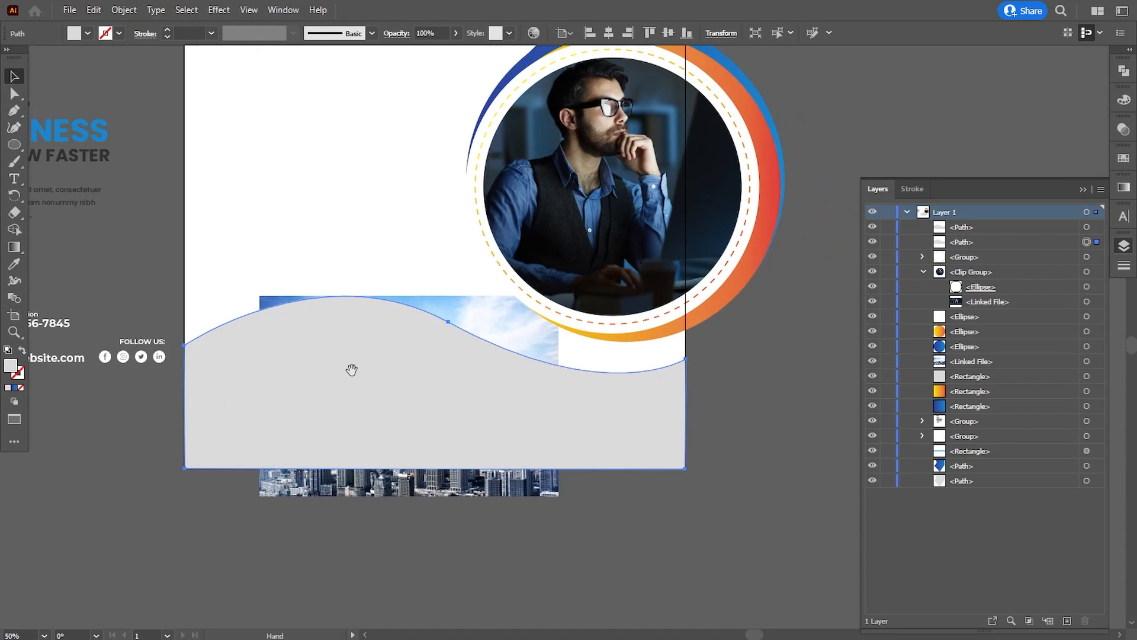
left_click(13, 95)
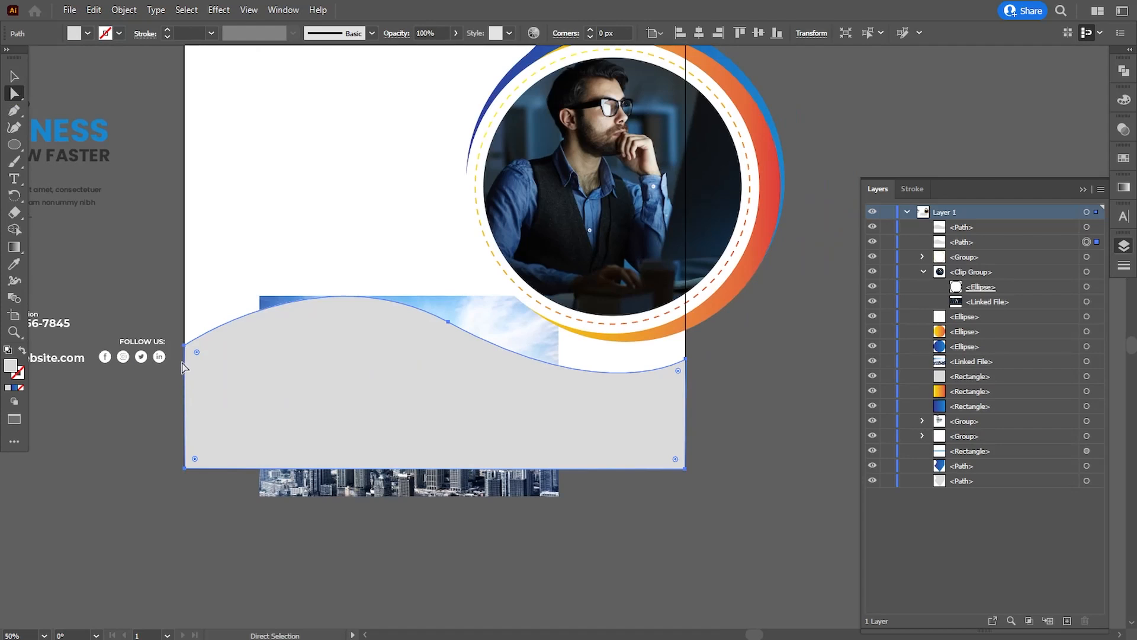
left_click_drag(185, 344, 184, 316)
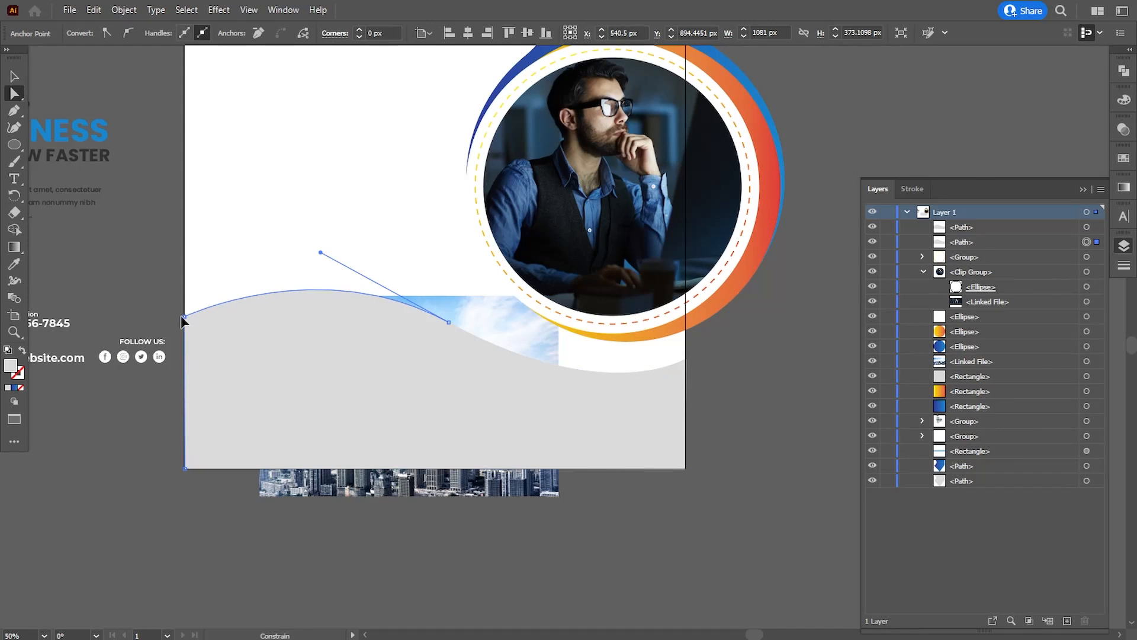
Step: Fill the front wave with a dark reddish brown to distinguish it from the grey wave behind
left_click(16, 76)
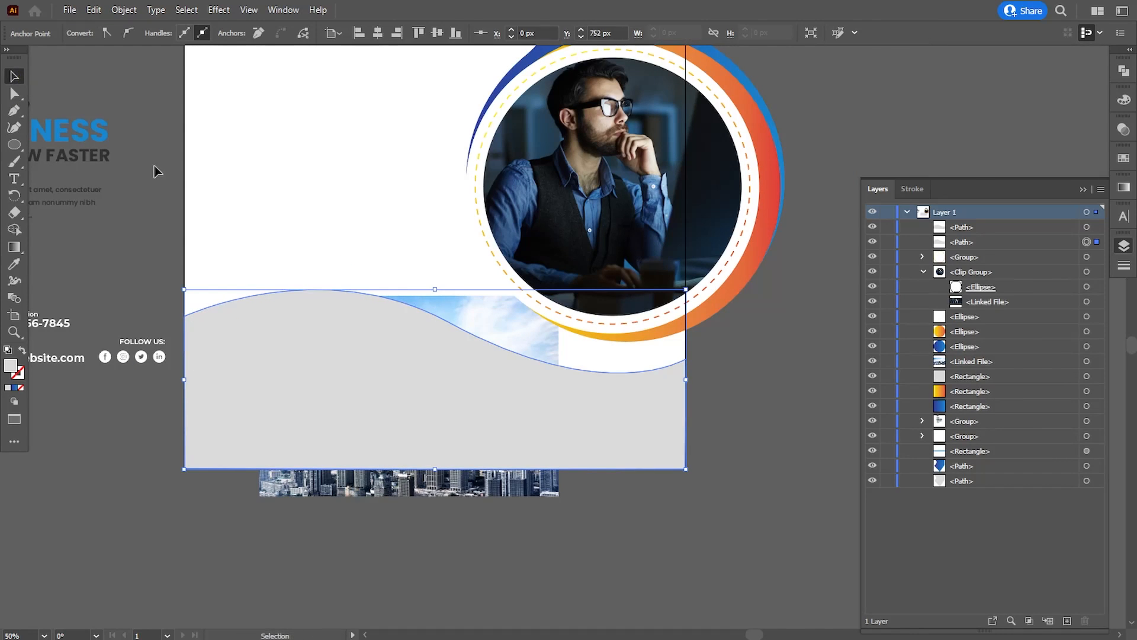
left_click(252, 377)
double_click(11, 367)
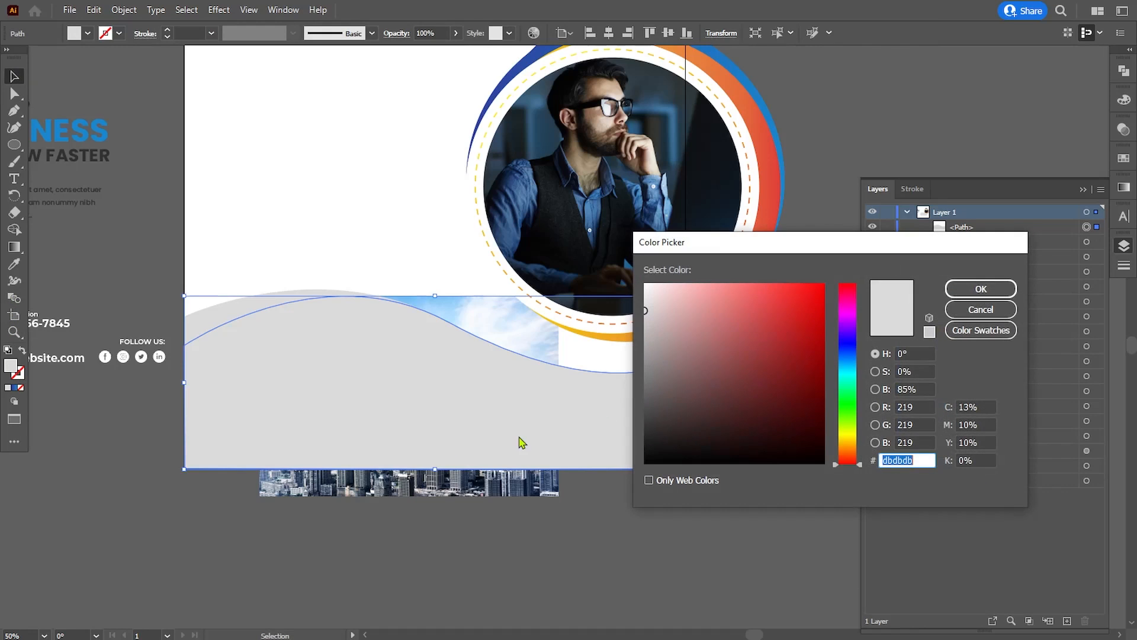
left_click(681, 394)
left_click(980, 287)
left_click(838, 386)
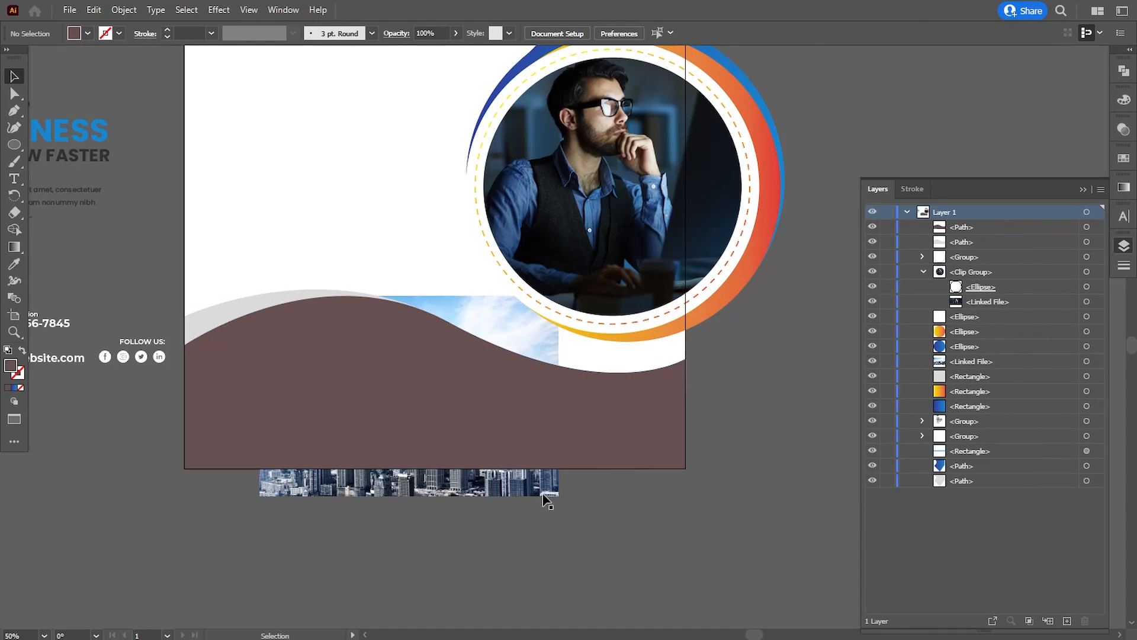
Step: Raise the middle anchor point of the rear grey wave to X 574 px, Y 750 px
left_click(14, 94)
left_click(452, 339)
left_click_drag(450, 324, 450, 320)
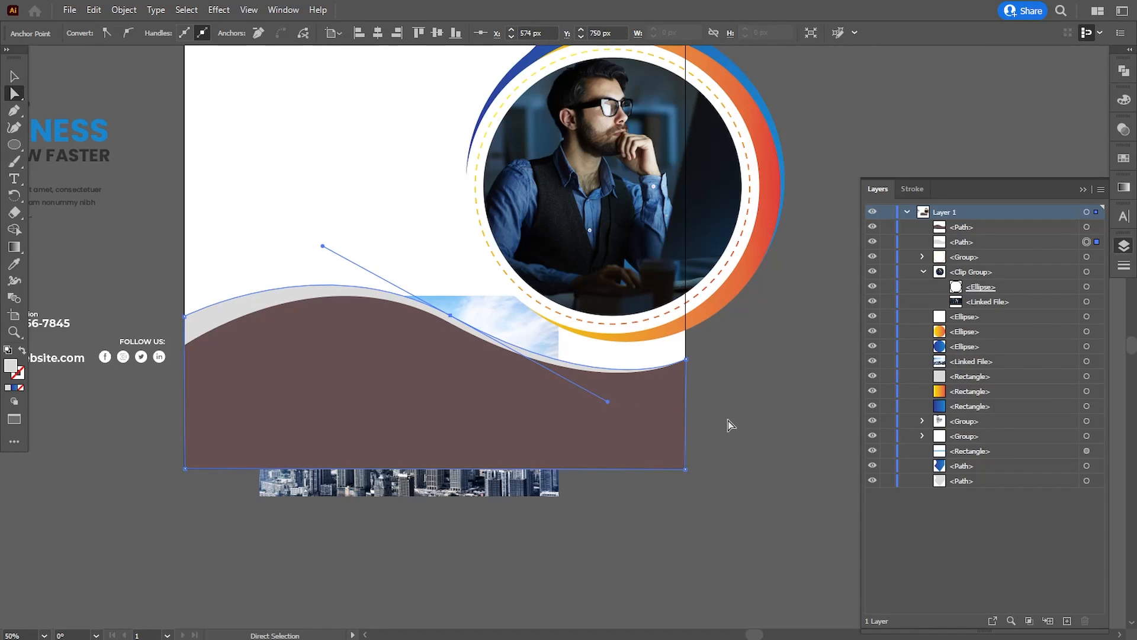
left_click(727, 421)
Step: Clip the city skyline photo inside the brown wave with a clipping mask
left_click(15, 77)
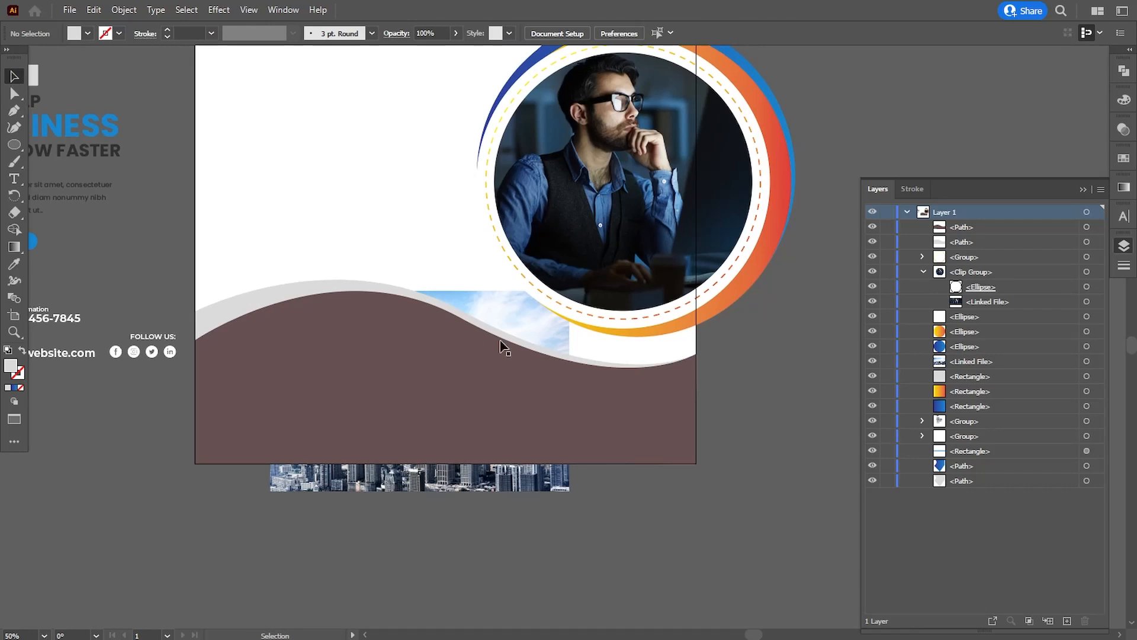
left_click(505, 345)
left_click(474, 456, "shift")
left_click(124, 10)
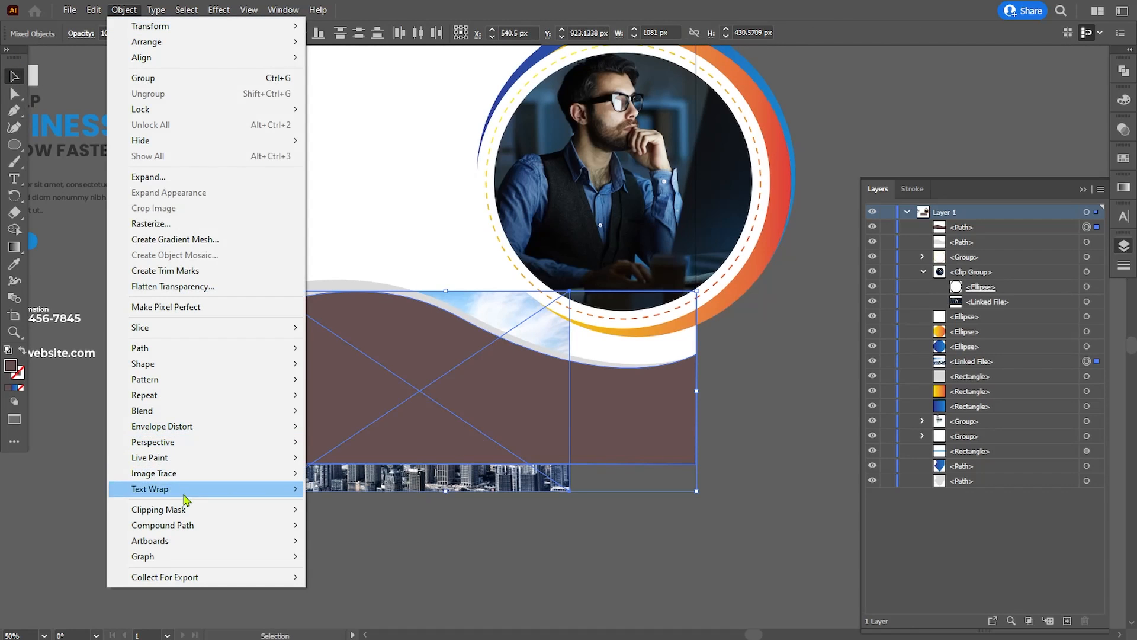
mouse_move(290, 509)
left_click(328, 509)
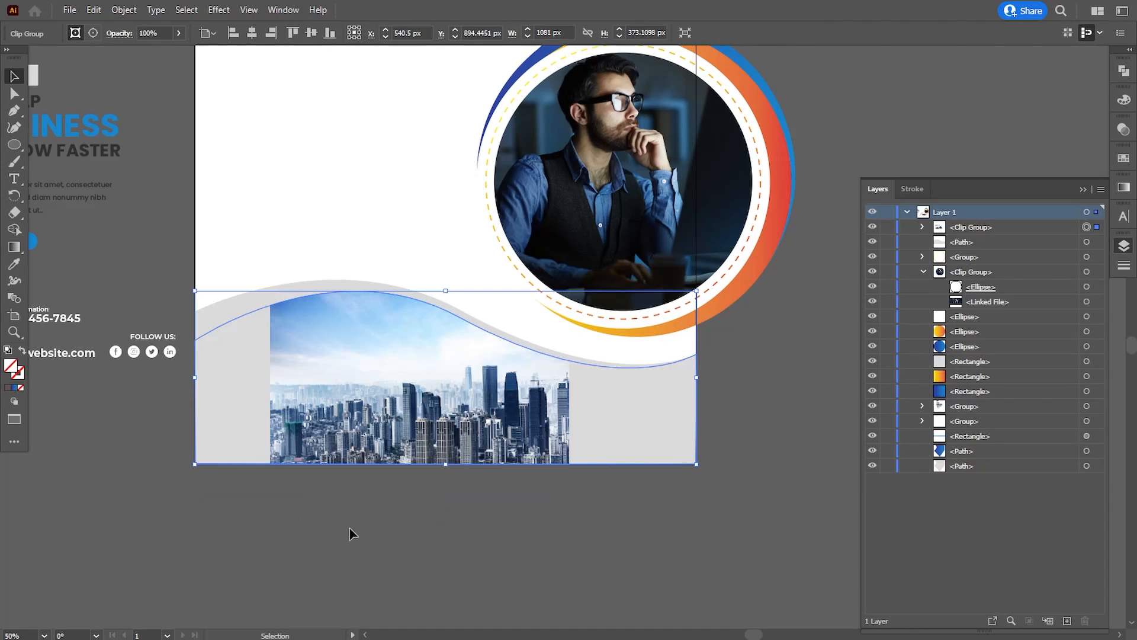
Step: Enlarge the clipped skyline photo until it spans the whole wave, and shift it upward inside the mask
left_click(924, 229)
left_click(1087, 256)
left_click_drag(570, 496, 705, 601)
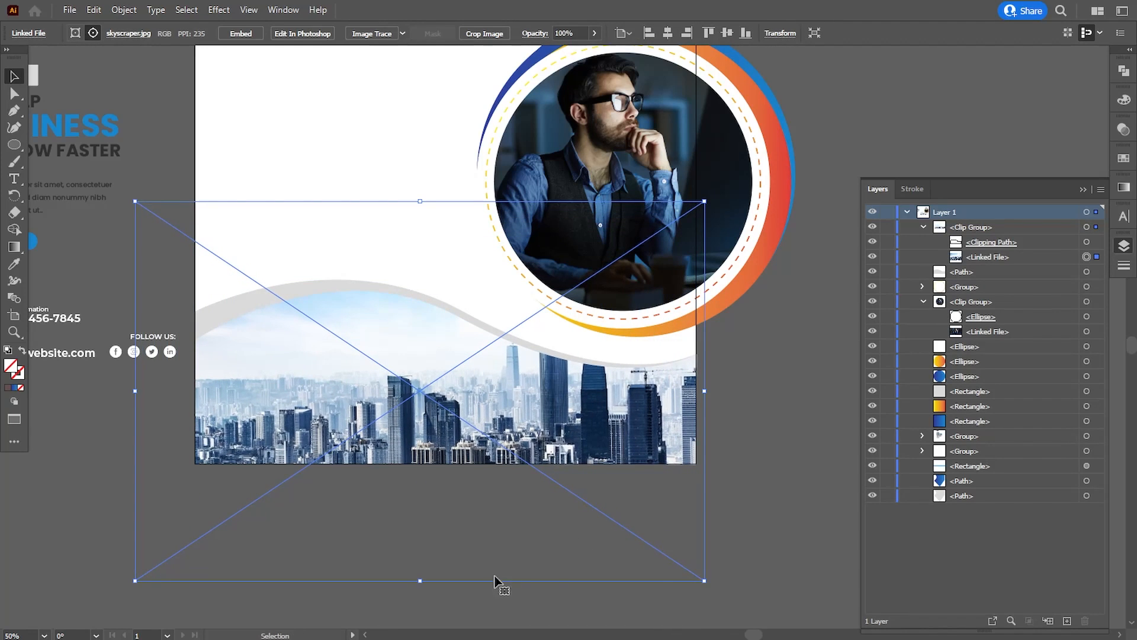
left_click_drag(705, 515, 705, 456)
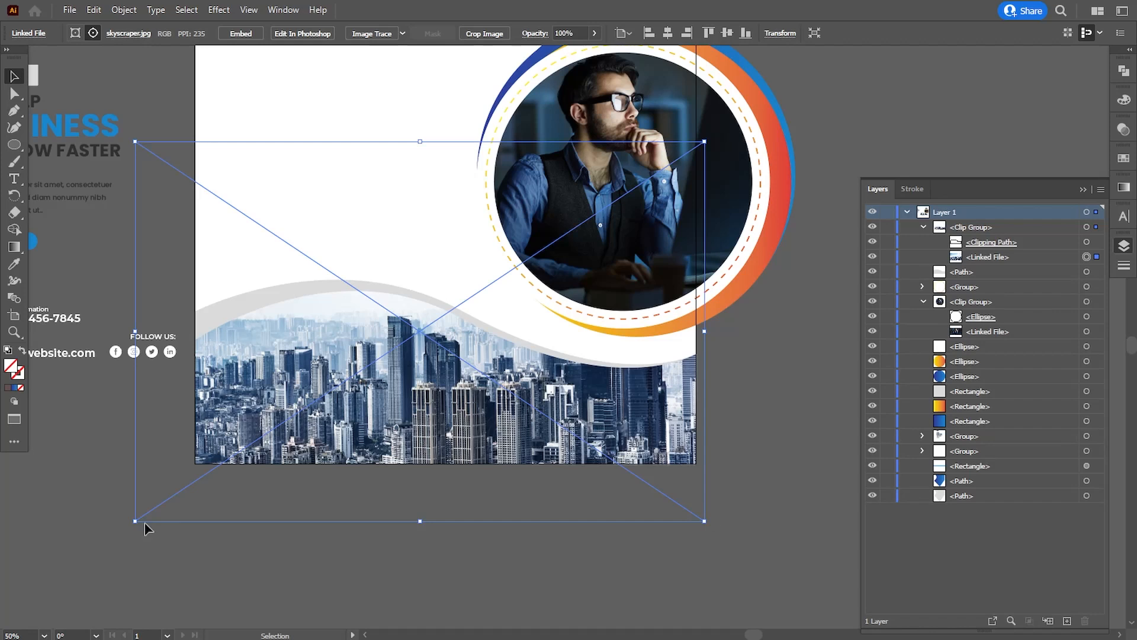
Step: Scale the clipped skyline photo down slightly from its lower-left corner and nudge it downward inside the wave
left_click_drag(145, 524, 180, 493)
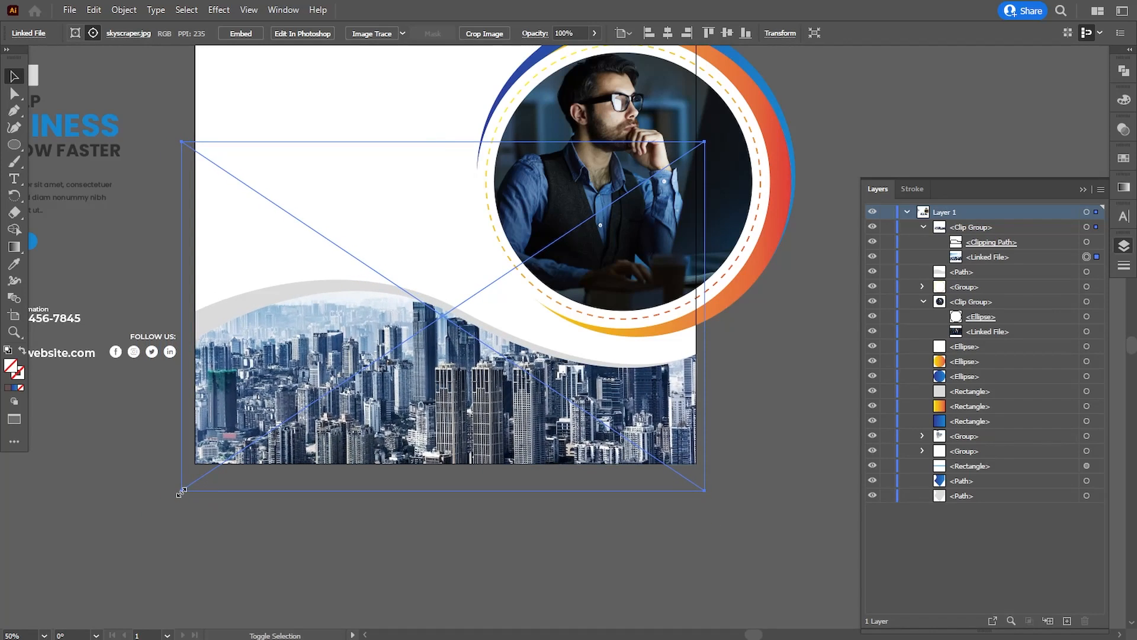
key("Down")
key("Down")
key("Down")
key("Down")
key("Down")
key("Down")
key("Down")
key("Down")
key("Down")
key("Down")
left_click(774, 389)
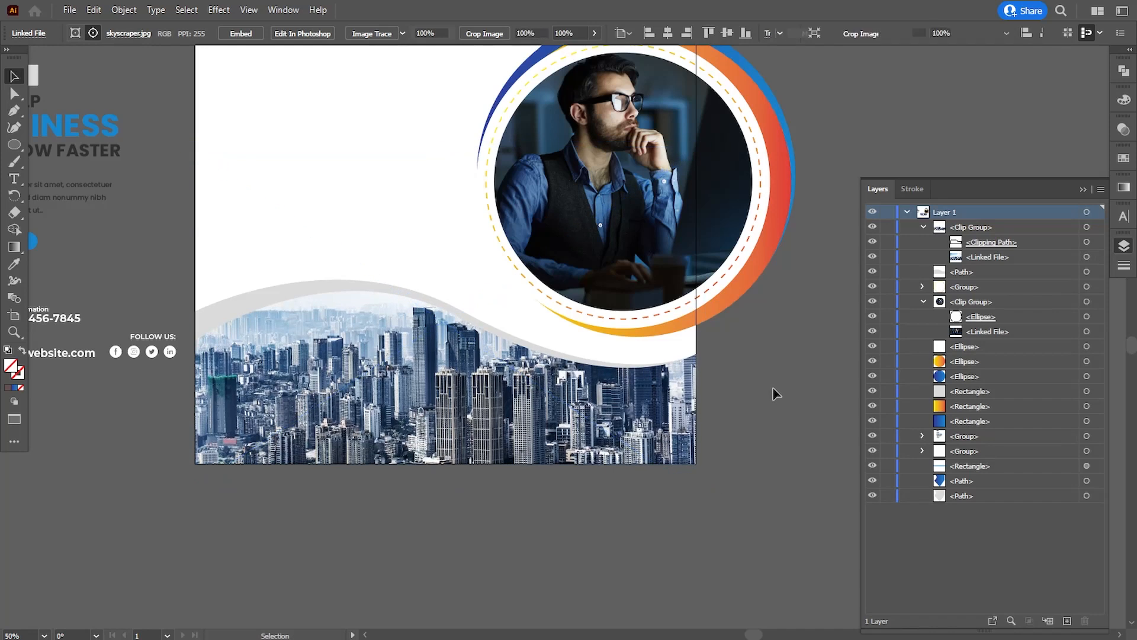
Step: Copy the wave's clipping path, paste it in front, and place the copy above the clip group in the stacking order
key("ctrl+minus")
key("ctrl+plus")
left_click_drag(771, 391, 761, 395)
left_click(1086, 241)
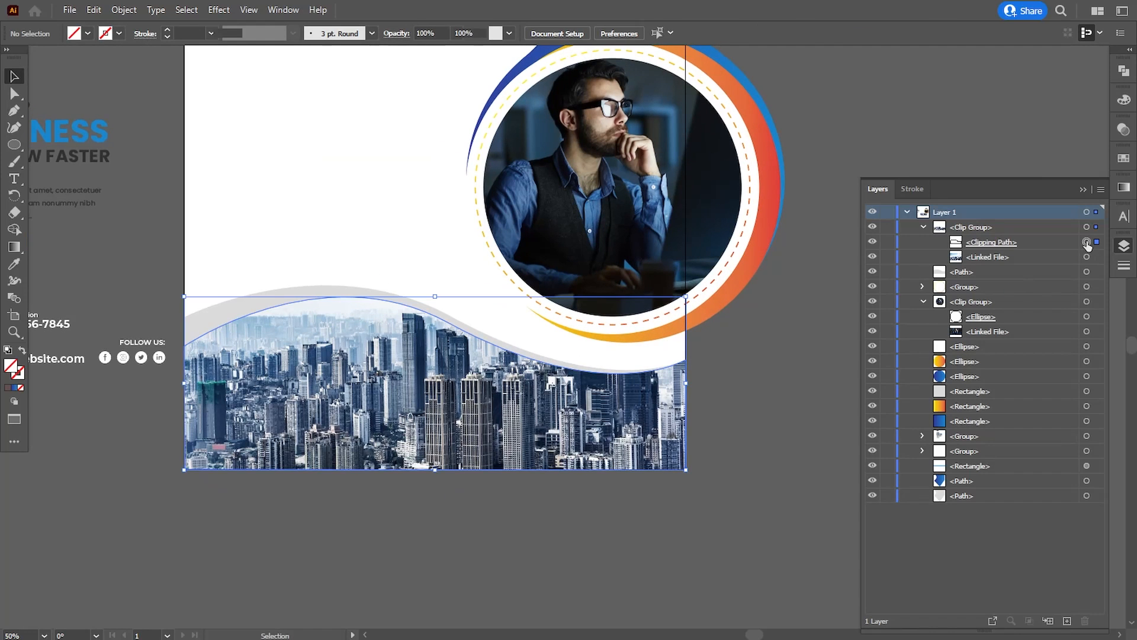
left_click(94, 10)
left_click(117, 78)
left_click(93, 10)
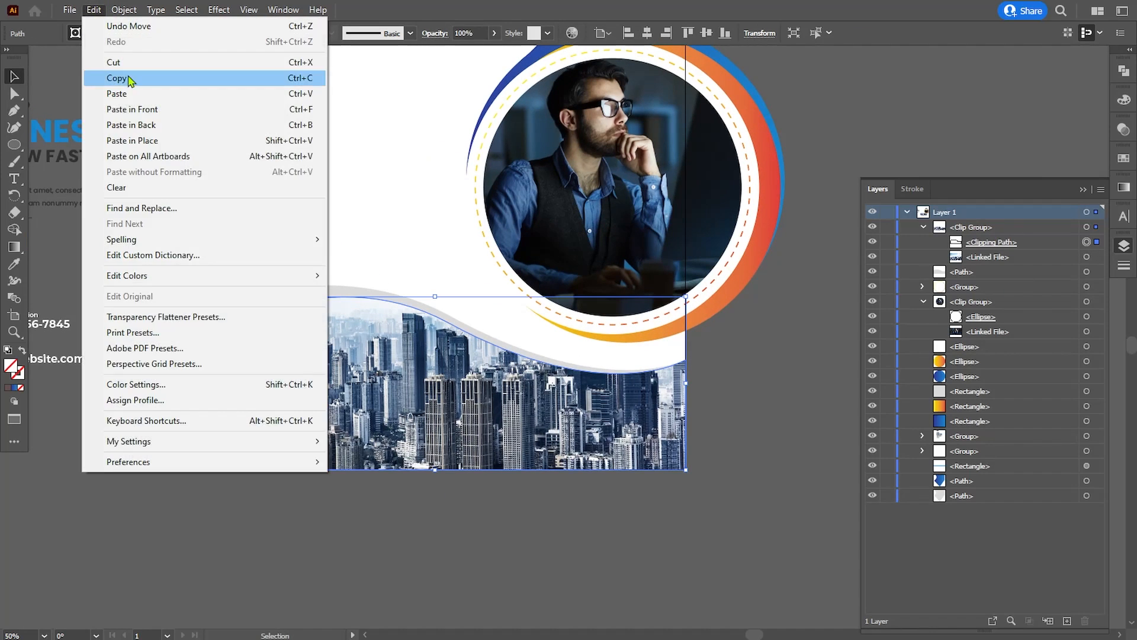
left_click(132, 109)
left_click_drag(973, 243, 973, 221)
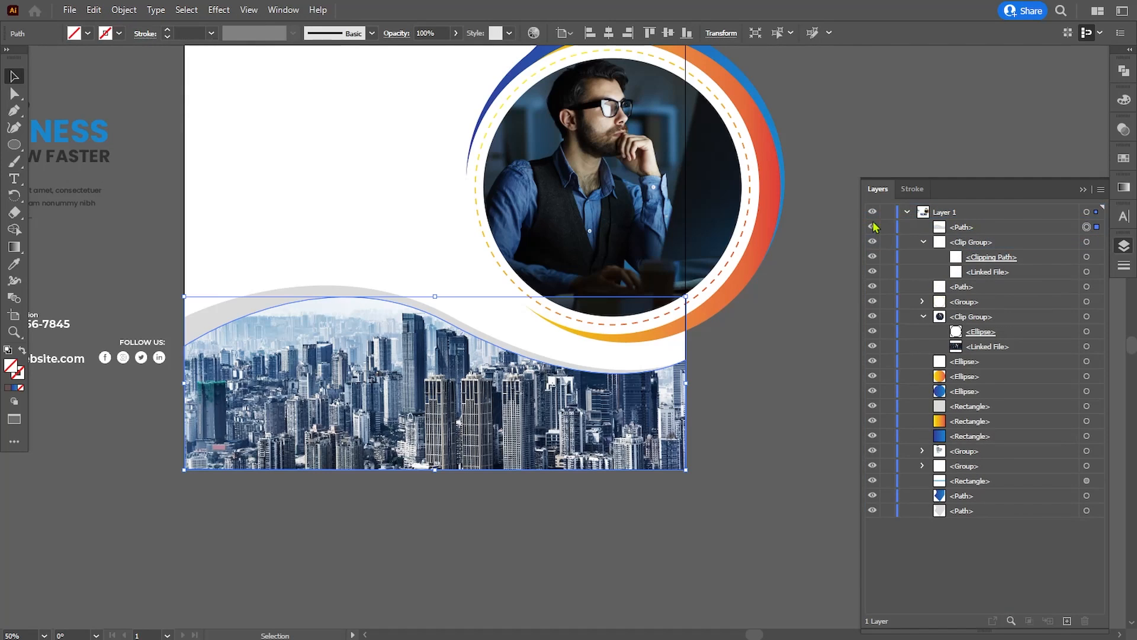
Step: Fill the copied wave with the blue gradient sampled from the blue swatch rectangle with the Eyedropper
left_click(14, 264)
left_click_drag(190, 241, 372, 303)
left_click(151, 144)
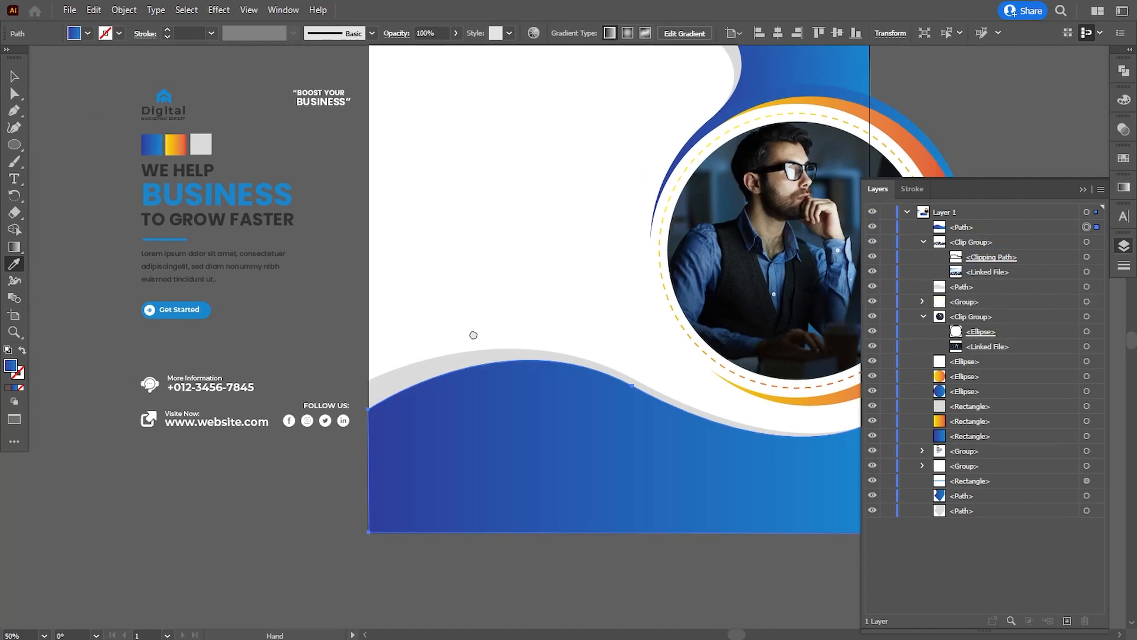
Step: Lower the blue gradient wave's opacity to 78% over the skyline photo
left_click_drag(489, 338, 263, 301)
left_click(1123, 129)
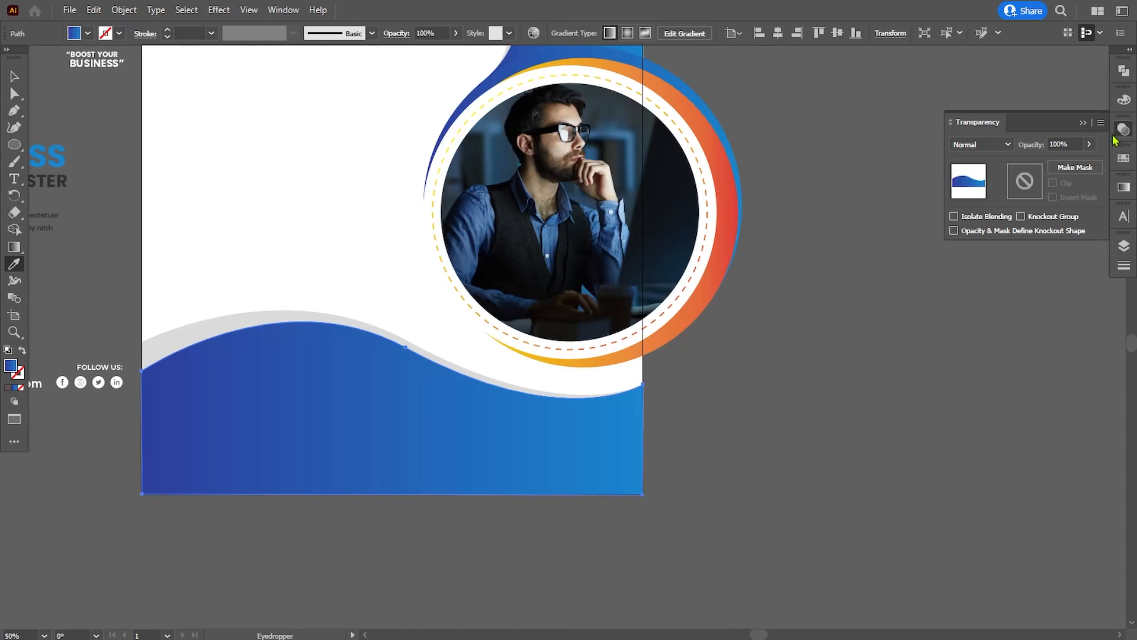
mouse_move(1088, 161)
left_mouse_down()
mouse_move(1059, 163)
mouse_move(1075, 163)
left_mouse_up()
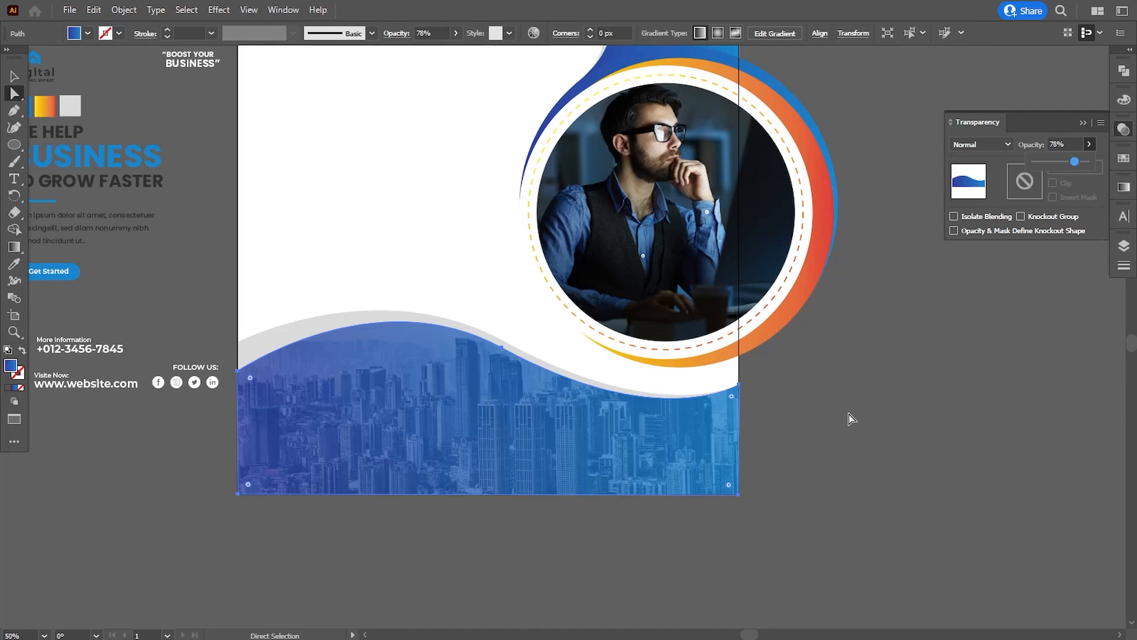
left_click(848, 414)
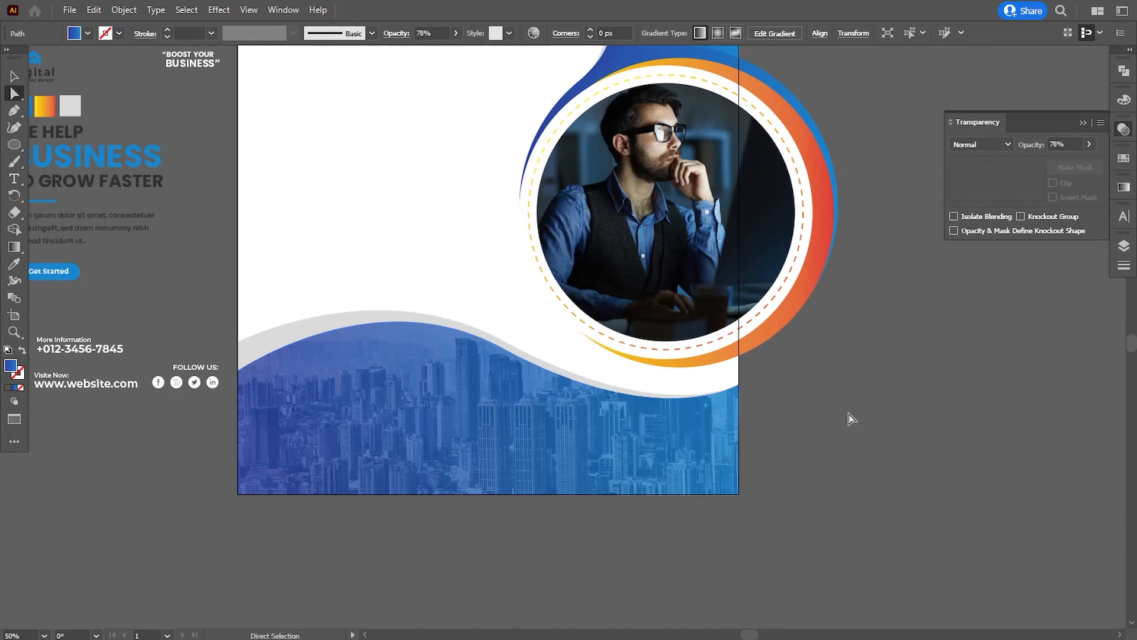
Step: Draw a rectangle from the artboard's upper edge to its right edge, covering the part of the circular frame inside the artboard
left_click_drag(770, 401, 799, 483)
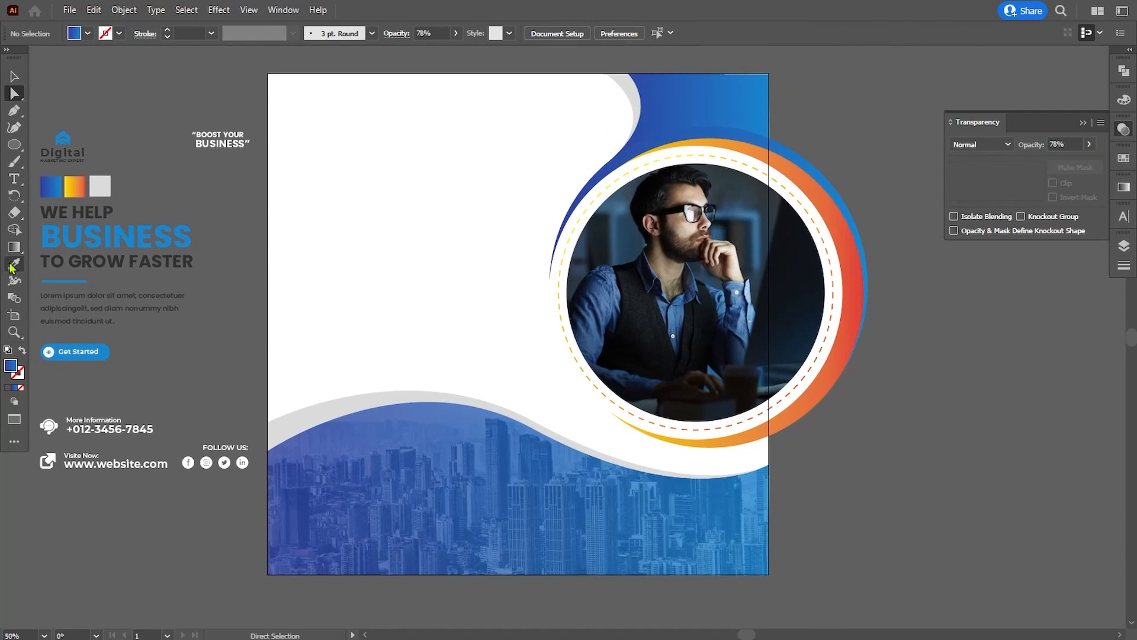
left_click_drag(17, 147, 65, 145)
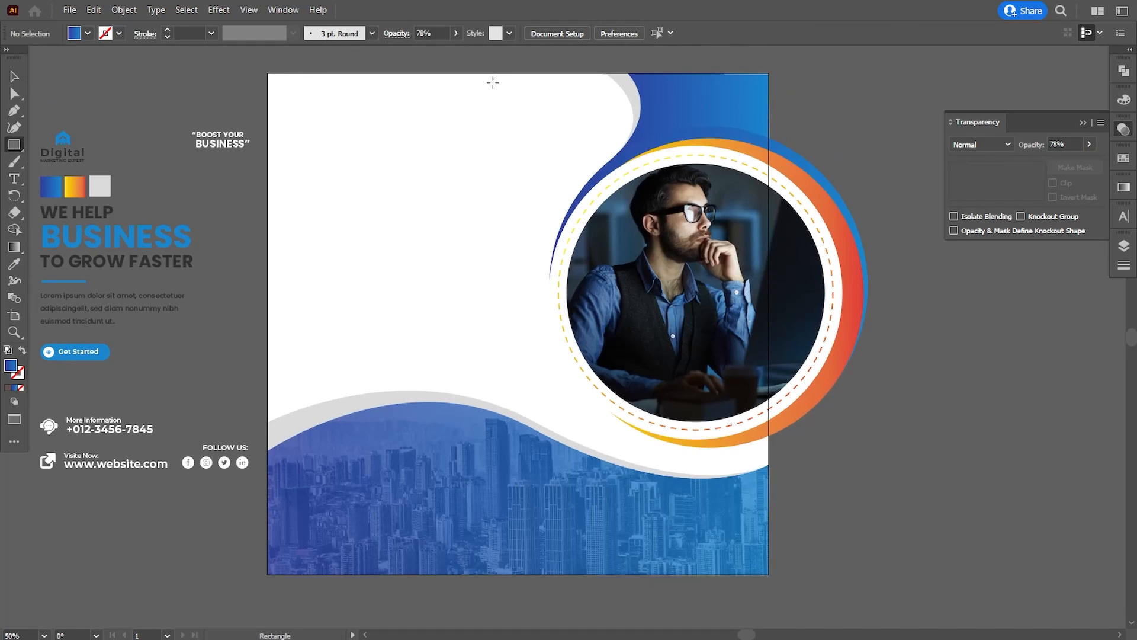
left_click_drag(480, 74, 768, 539)
left_click(12, 77)
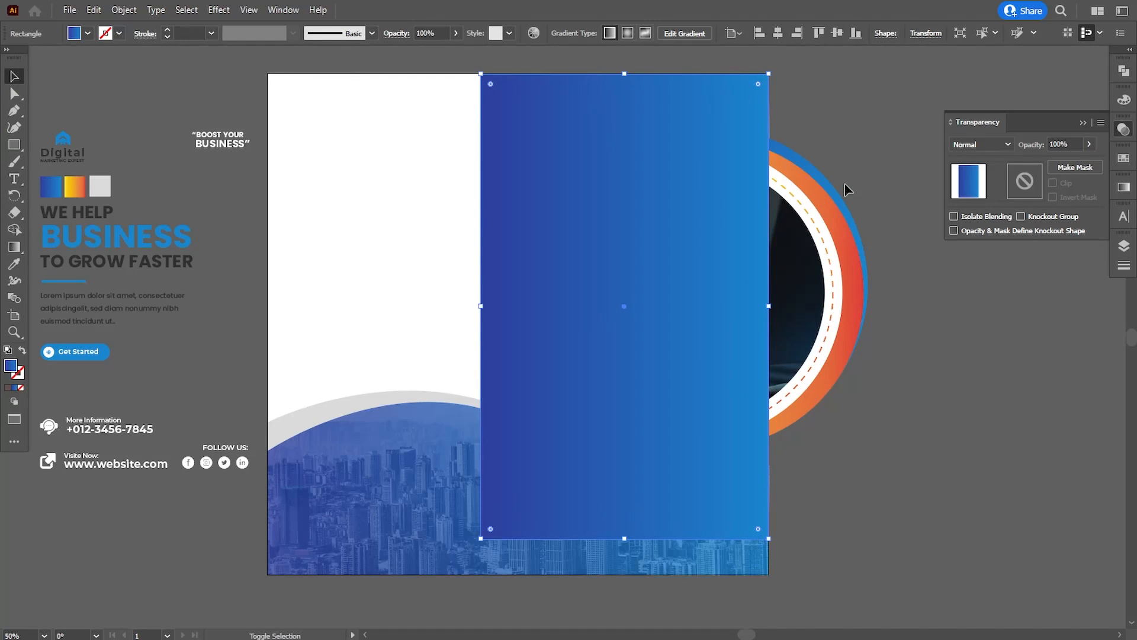
Step: Make a clipping mask from the rectangle and the circular photo frame artwork so the frame is cropped at the artboard's right edge
key("ctrl+a")
left_click(124, 10)
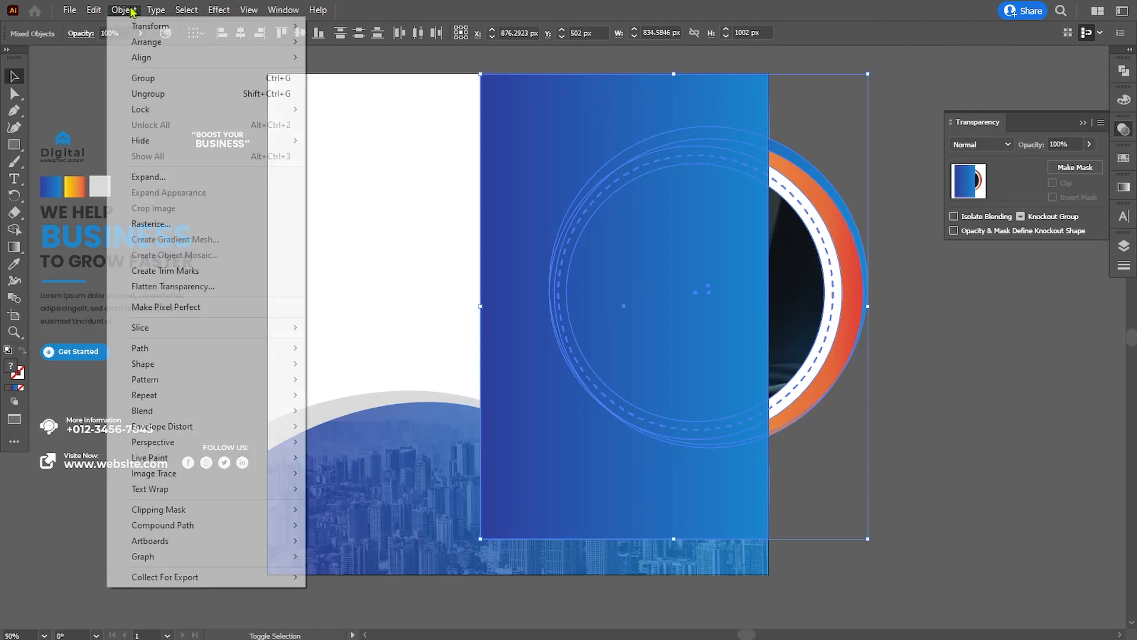
mouse_move(203, 515)
left_click(325, 517)
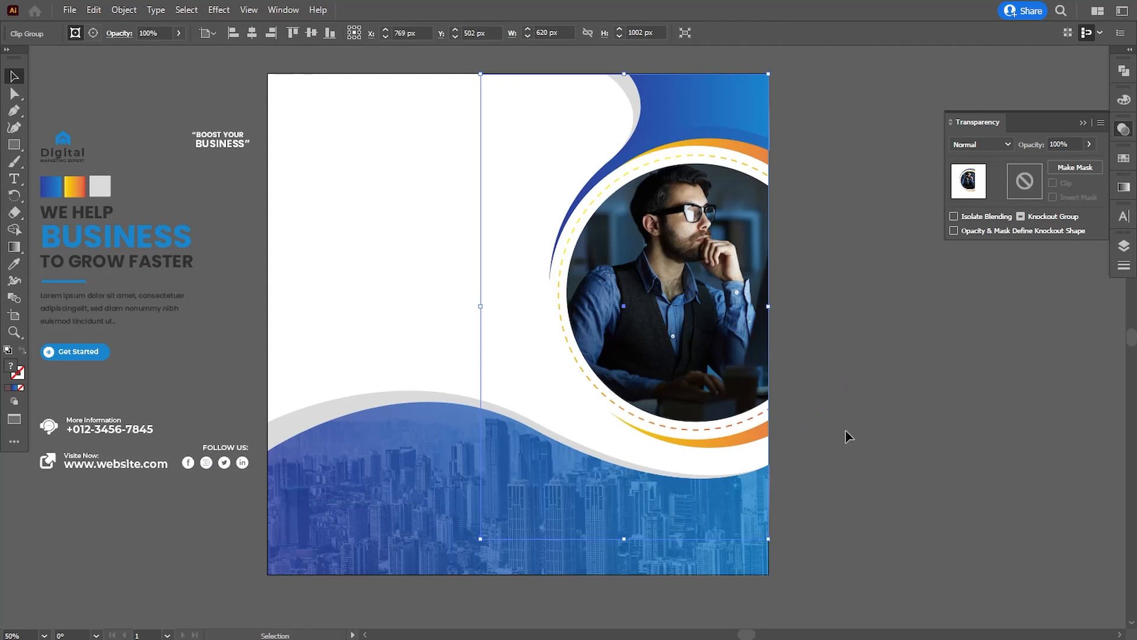
left_click(845, 428)
left_click_drag(825, 371, 830, 367)
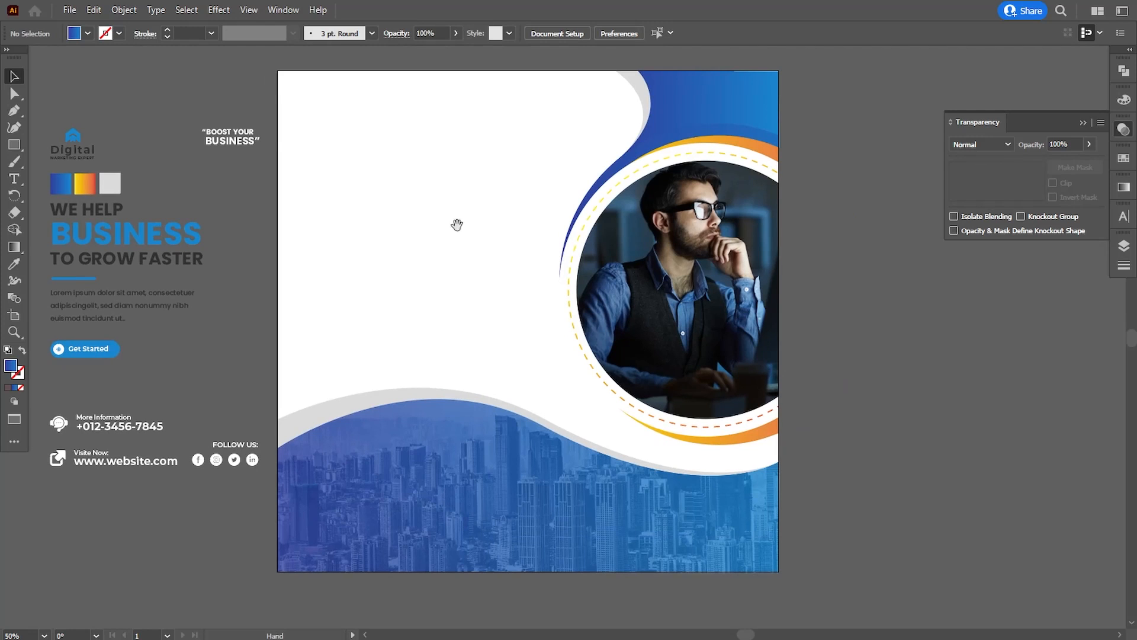
Step: Set the fill of the gray curve beside the blue shape at the artboard's upper edge to #e5e3e3
left_click(10, 98)
left_click(636, 83)
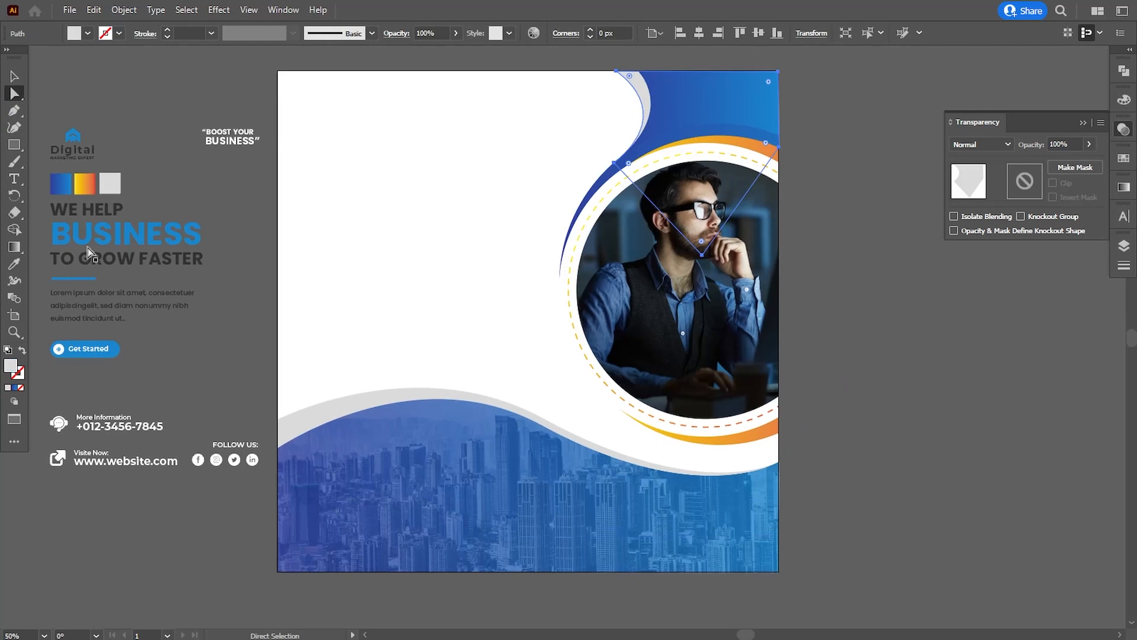
double_click(11, 366)
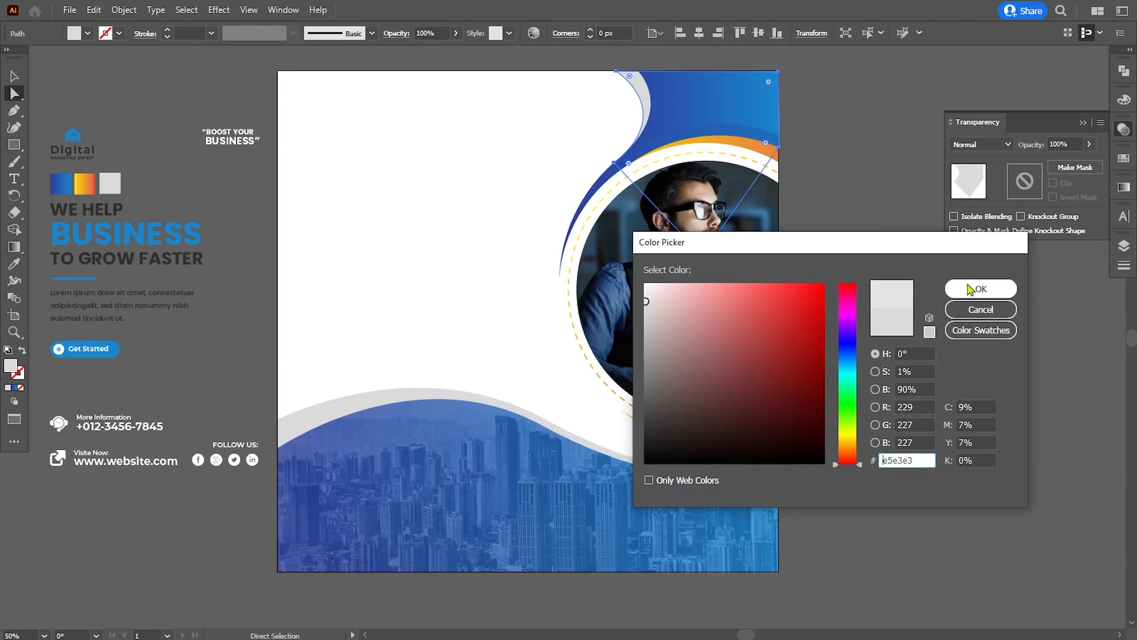
left_click(981, 289)
left_click(948, 315)
Step: Match the gray wave above the skyline to the upper gray curve's lighter fill with the Eyedropper
left_click(425, 396)
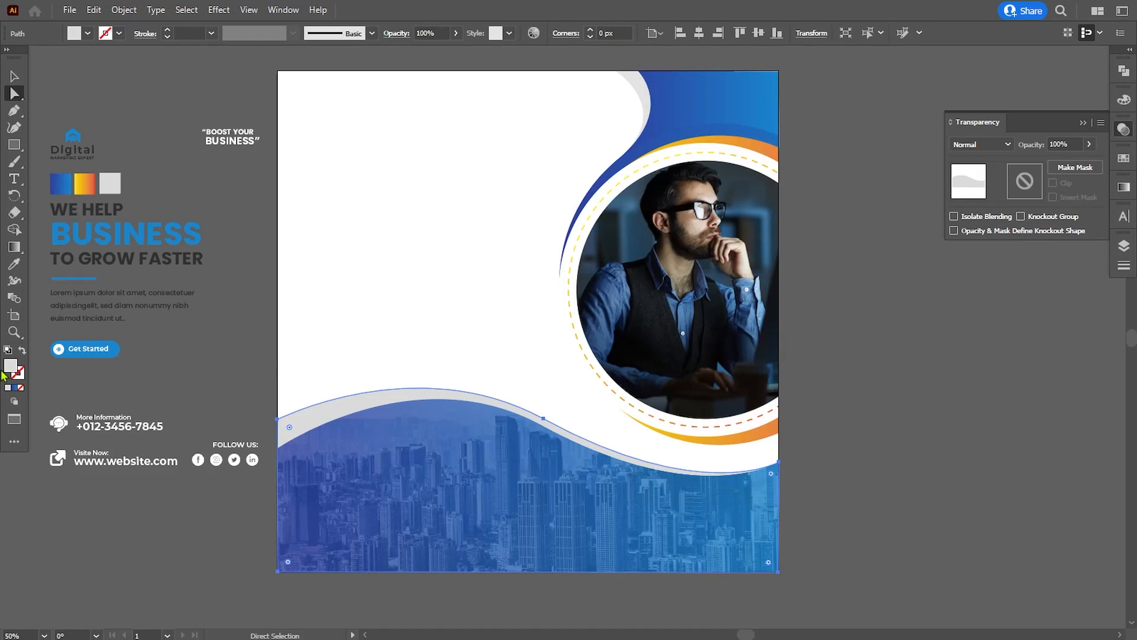
left_click(14, 264)
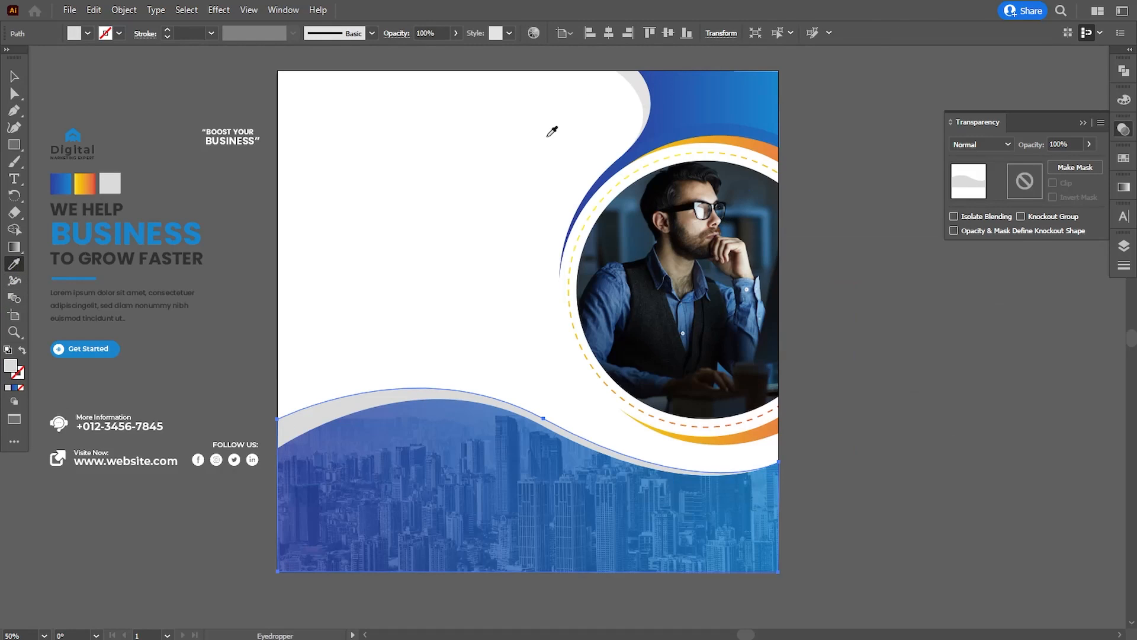
left_click(634, 78)
left_click(15, 76)
left_click(75, 97)
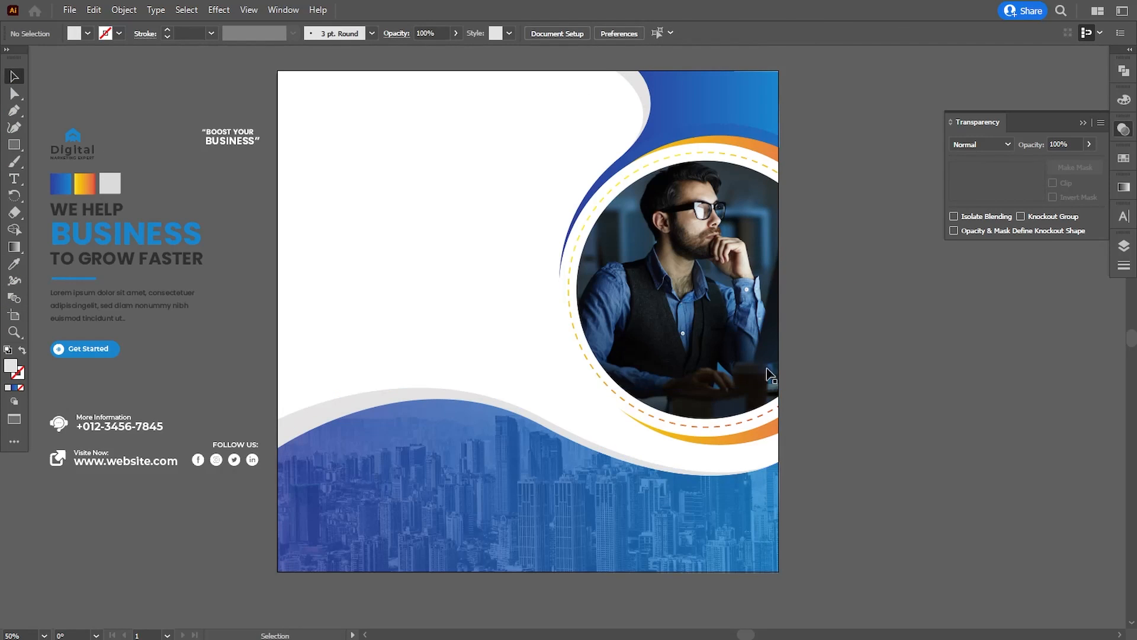
left_click_drag(815, 360, 820, 359)
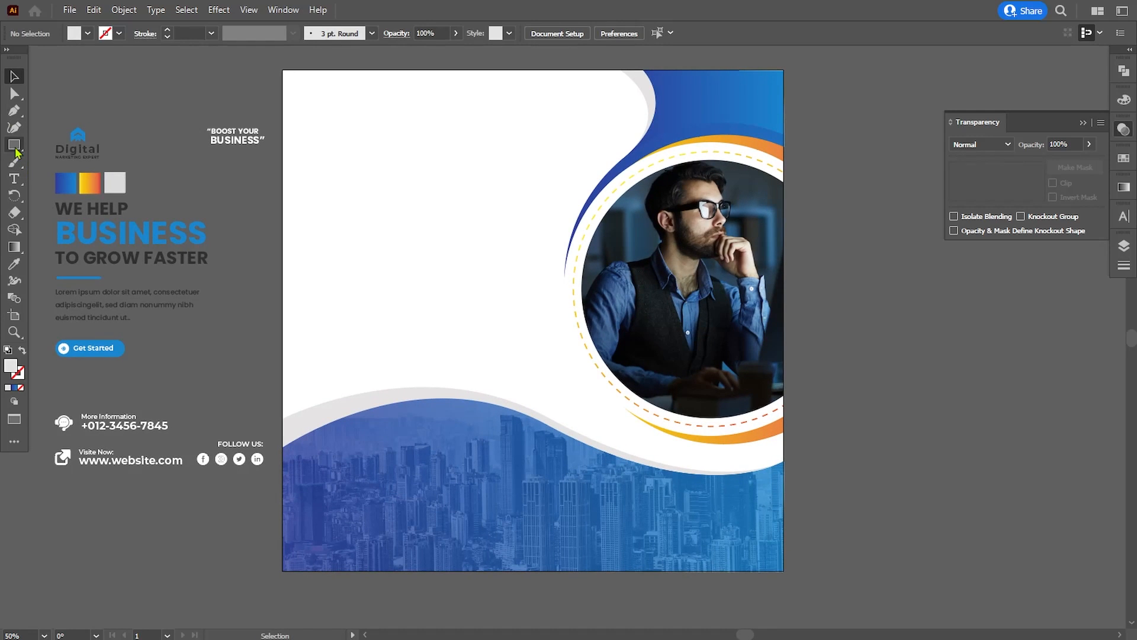
Step: Draw a light gray circle about 9 px wide in the artboard's upper white area and duplicate it into a horizontal row of eight dots
left_click_drag(17, 152, 48, 163)
left_click_drag(329, 151, 328, 148)
left_click(14, 76)
left_click(348, 154)
left_click(326, 150)
left_click(235, 197)
left_click(325, 150)
left_click(279, 203)
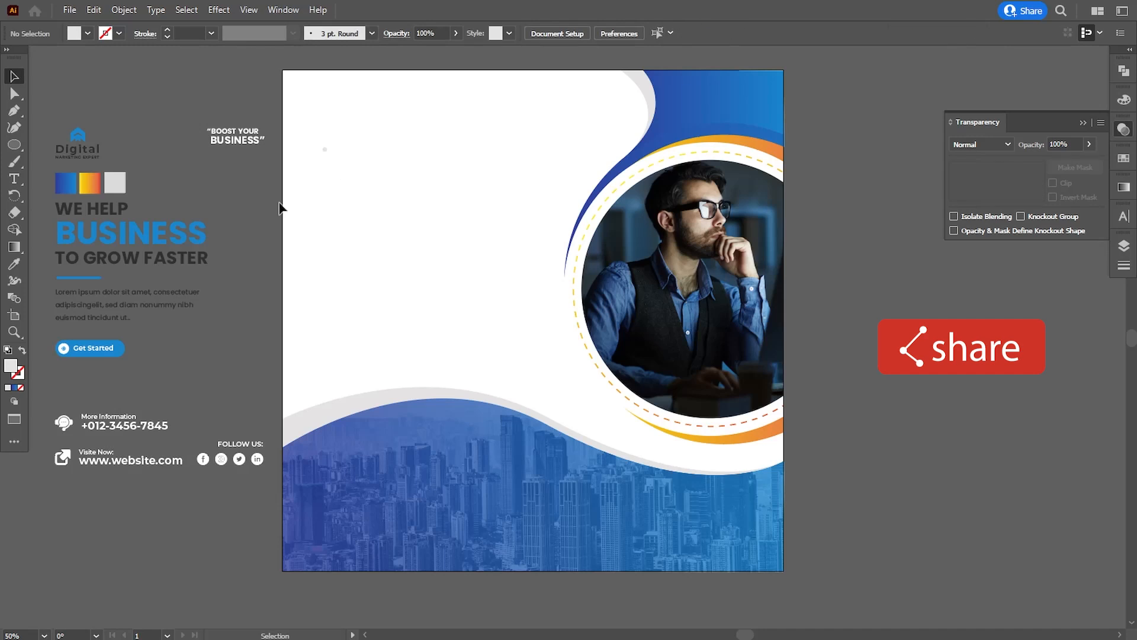
left_click(327, 150)
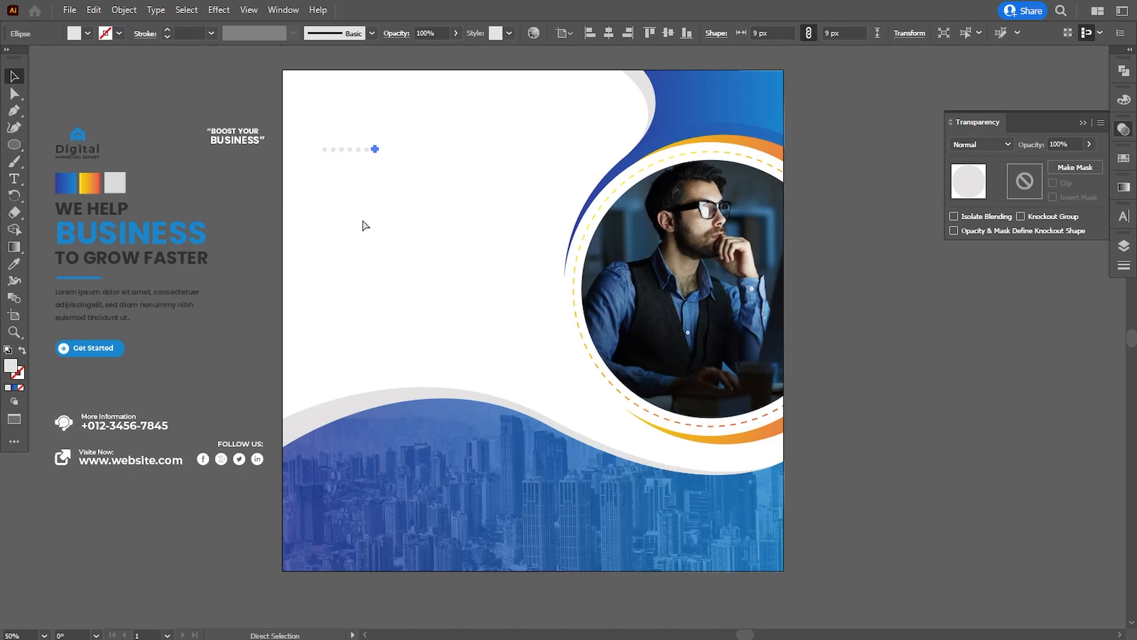
left_click(310, 211)
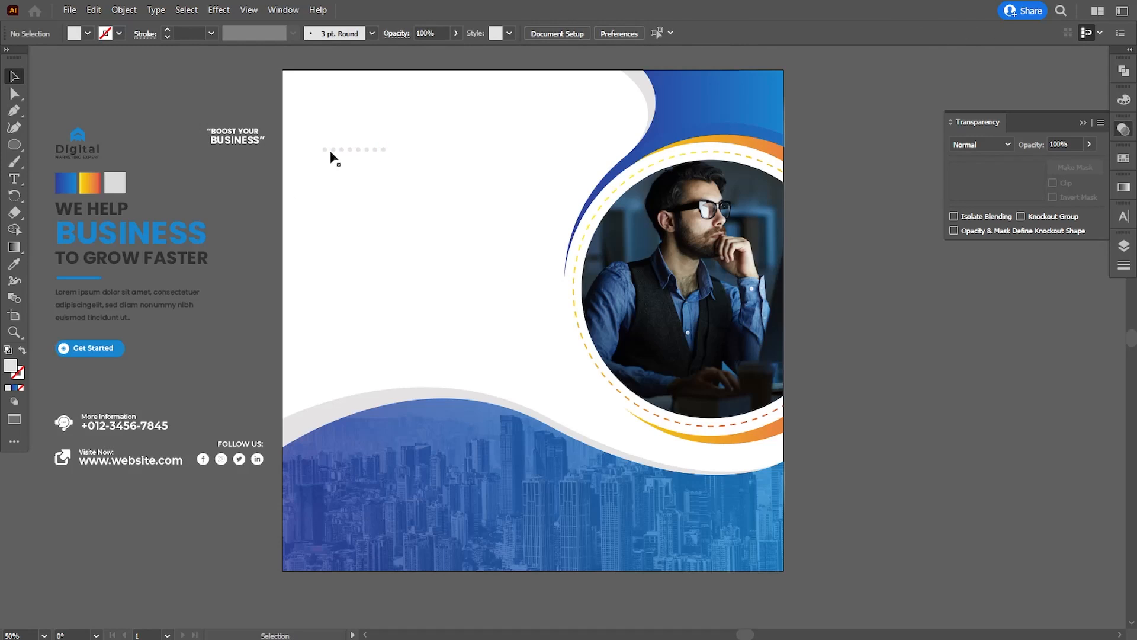
Step: Copy the dot row straight down and repeat the copy until the grid has six evenly spaced rows
left_click_drag(325, 148, 363, 157)
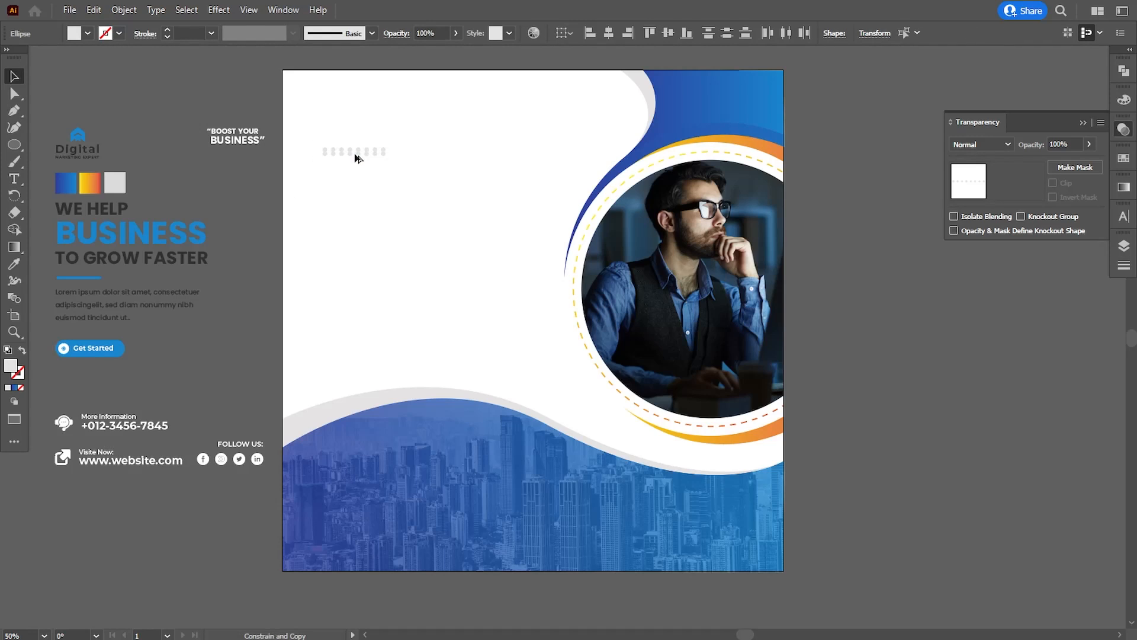
left_click_drag(357, 162, 358, 162)
key("ctrl+d")
key("ctrl+d")
key("ctrl+d")
key("ctrl+d")
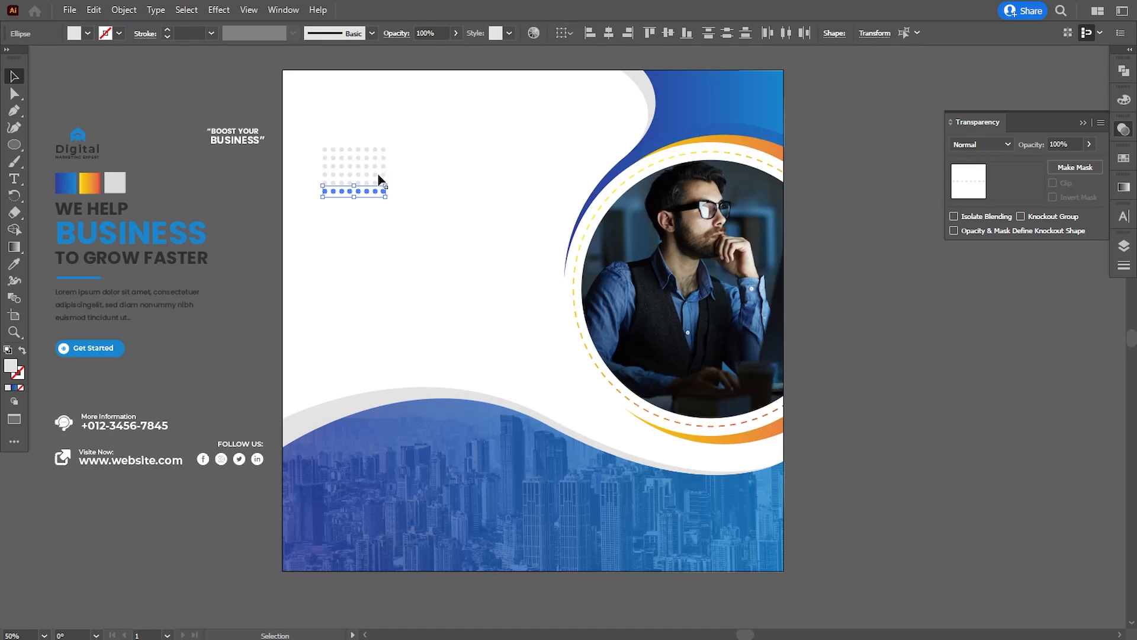
left_click(327, 177)
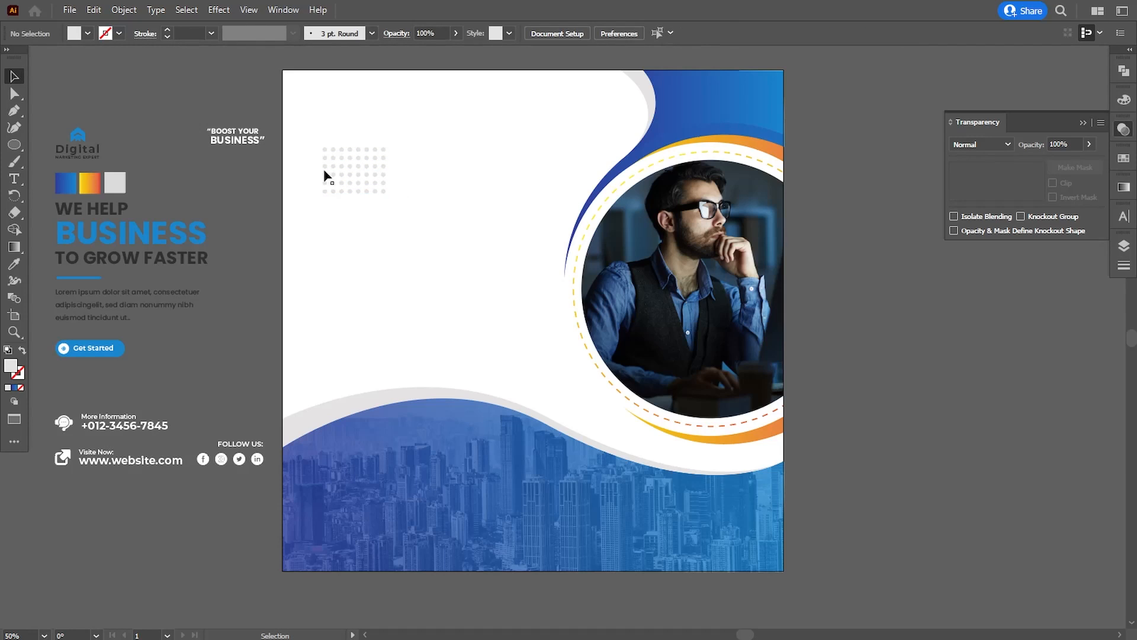
Step: Group all the dots and move the grid up toward the gray curve near the artboard's upper edge
left_click_drag(308, 132, 437, 212)
key("ctrl+g")
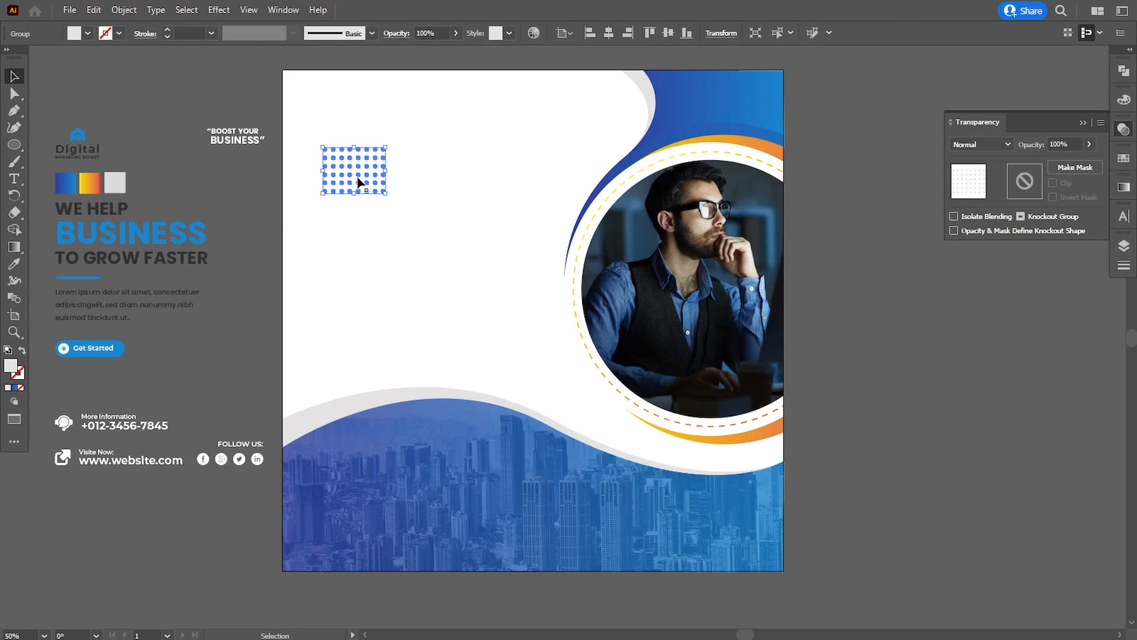
left_click_drag(361, 180, 456, 136)
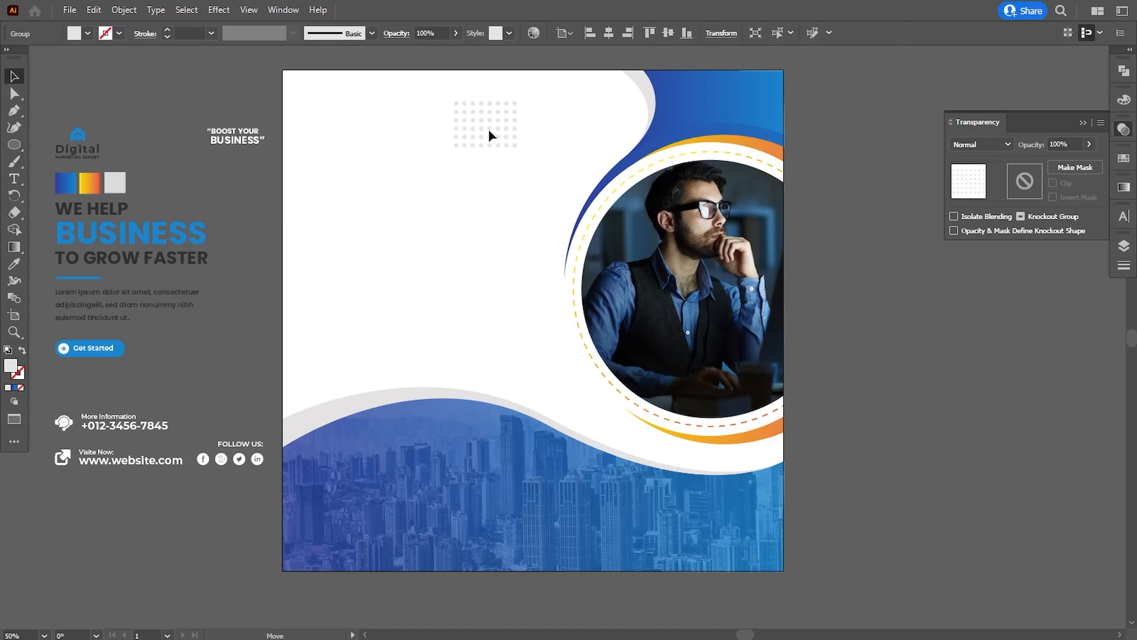
left_click_drag(492, 128, 492, 127)
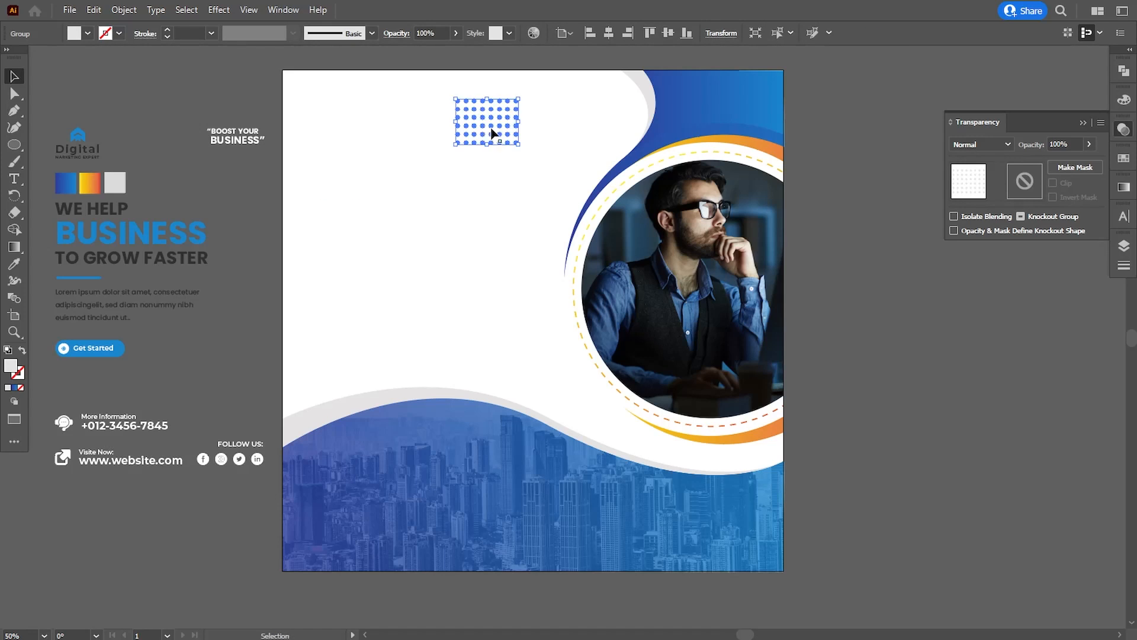
left_click(272, 183)
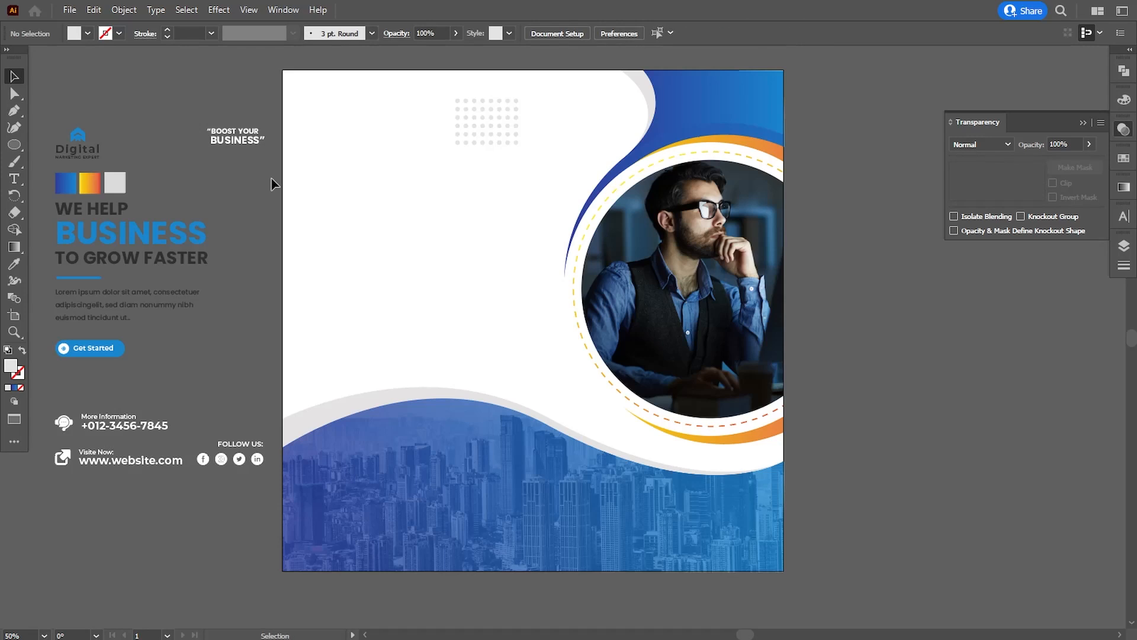
Step: Draw a small circle on the lower left of the dashed ring and fill it with the yellow-orange swatch gradient, adjusted with the Gradient tool
left_click(14, 144)
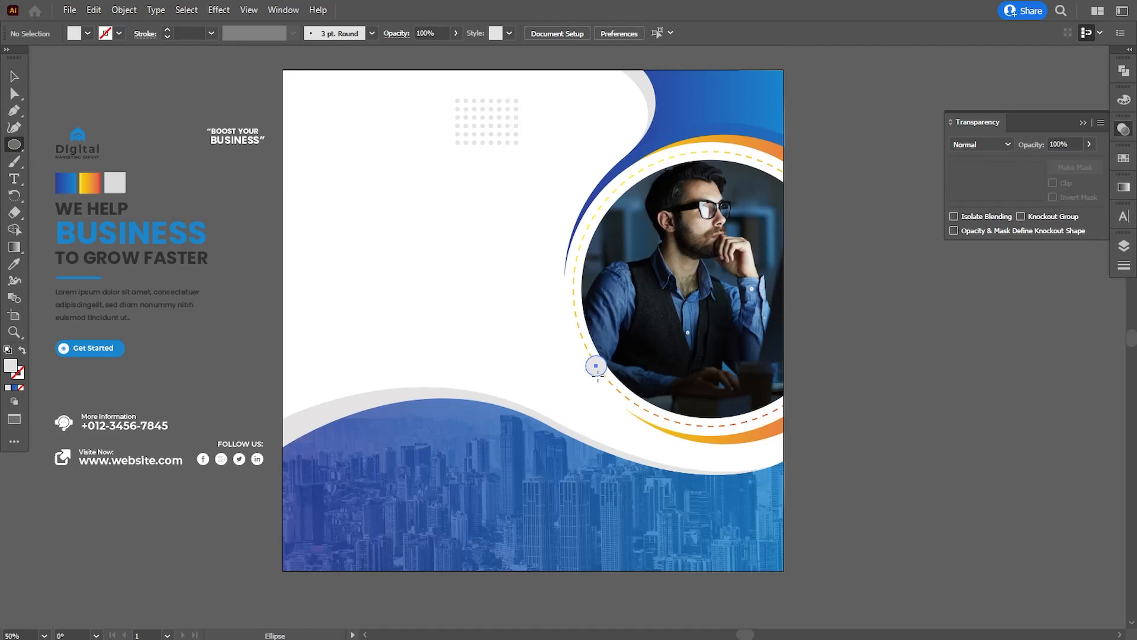
left_click_drag(596, 365, 601, 372)
left_click(14, 264)
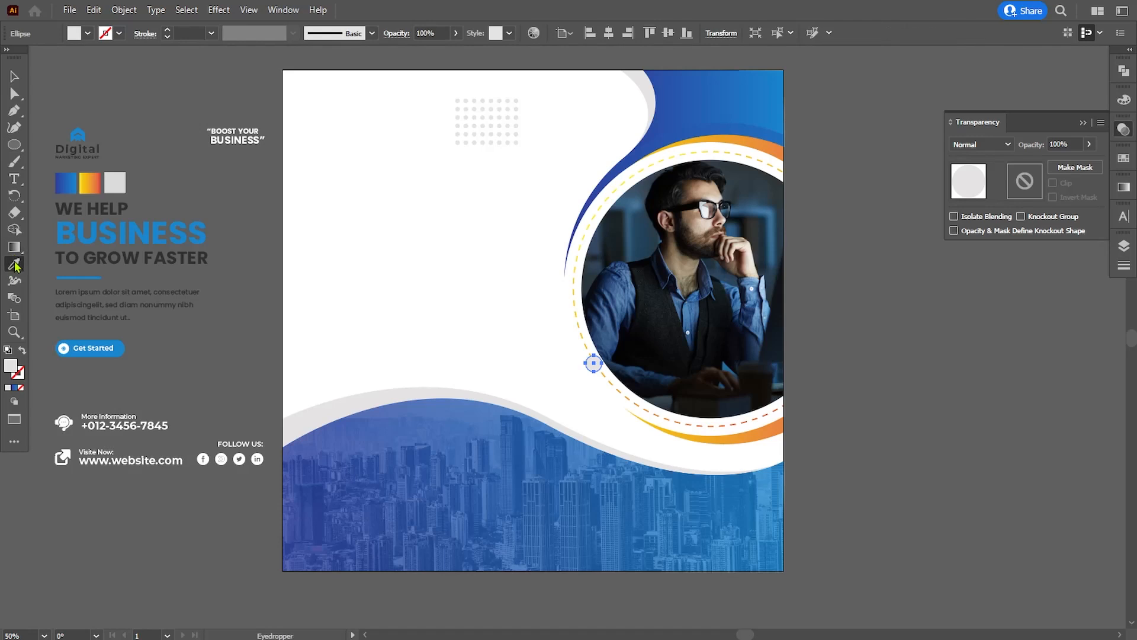
left_click(89, 182)
left_click(14, 247)
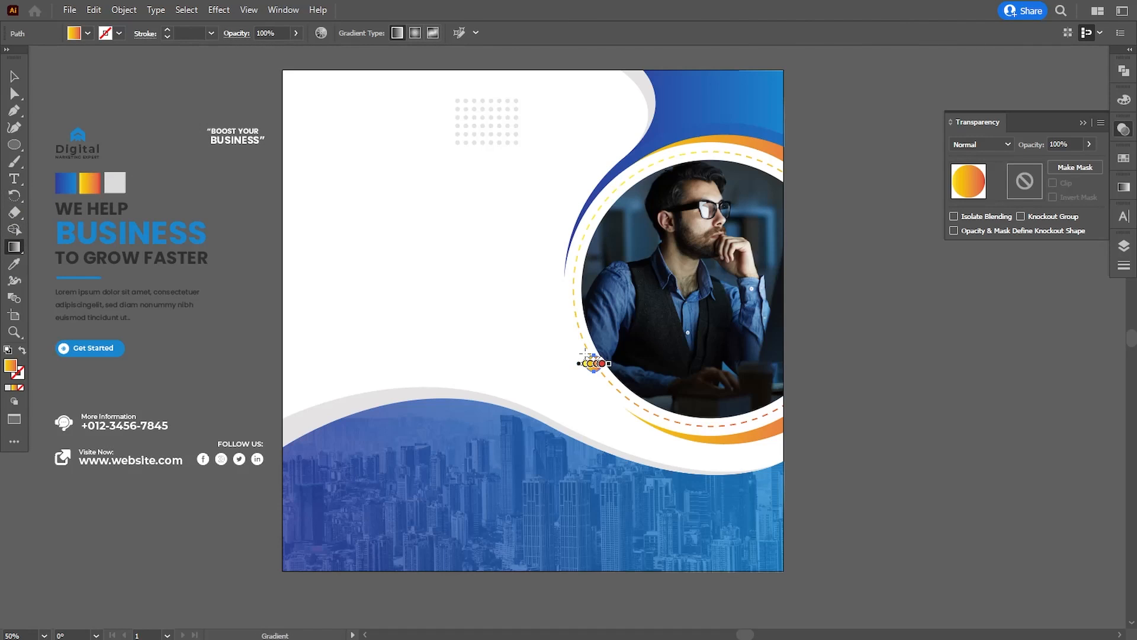
left_click(14, 76)
left_click(162, 94)
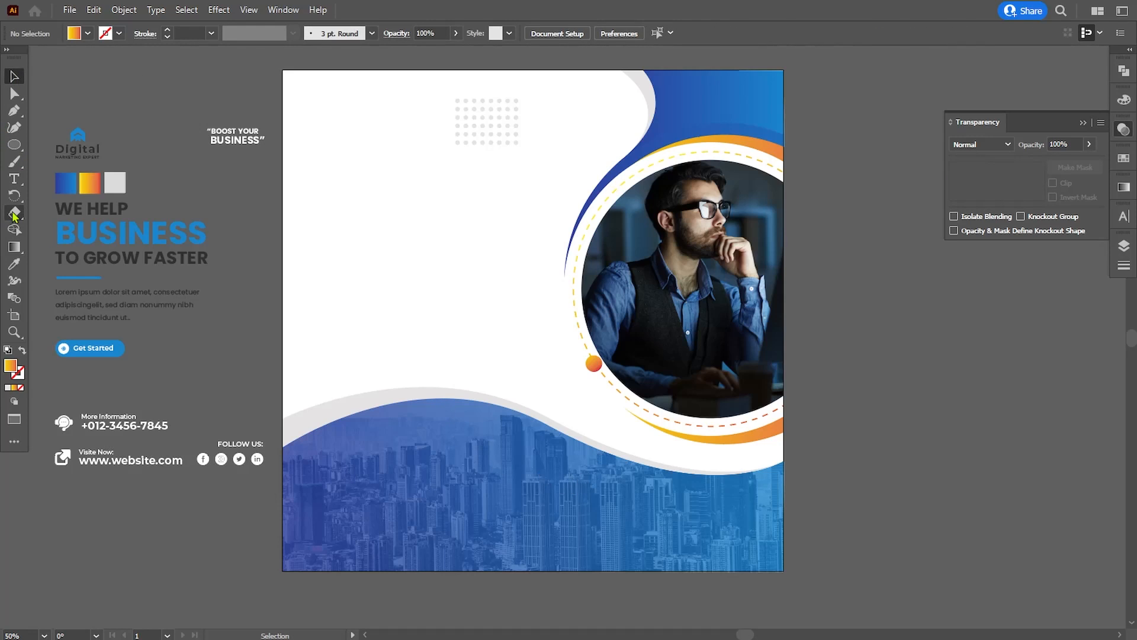
Step: Draw an unfilled circle about 104 px wide over the middle of the skyline wave with a white 10 pt stroke
left_click(13, 148)
mouse_move(472, 474)
left_mouse_down()
mouse_move(527, 532)
mouse_move(520, 523)
left_mouse_up()
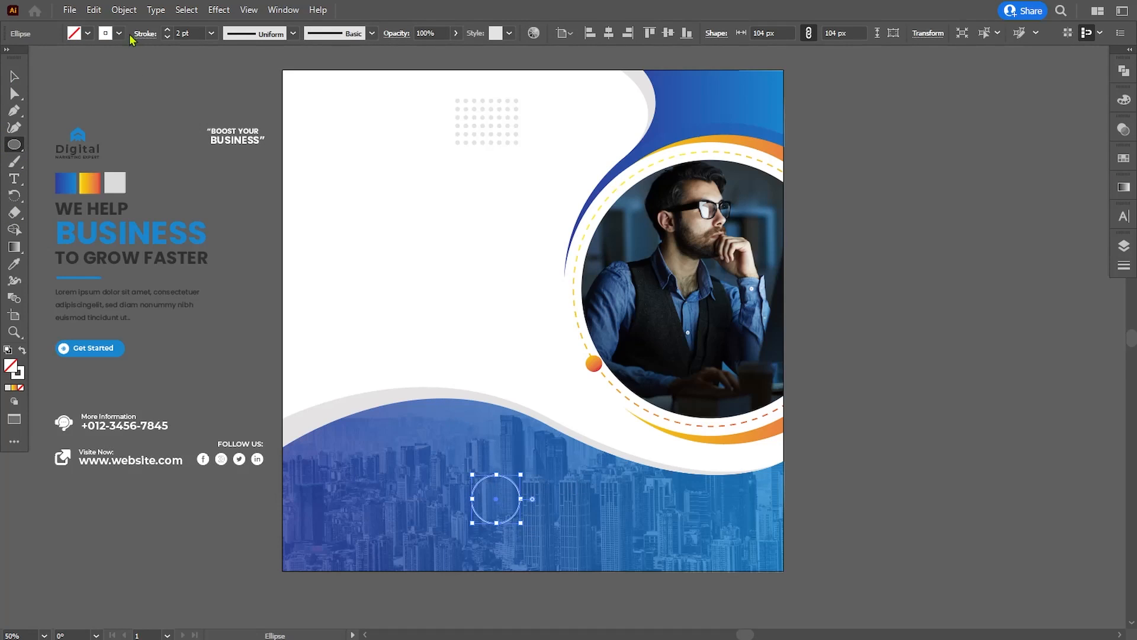
left_click(211, 33)
left_click(232, 237)
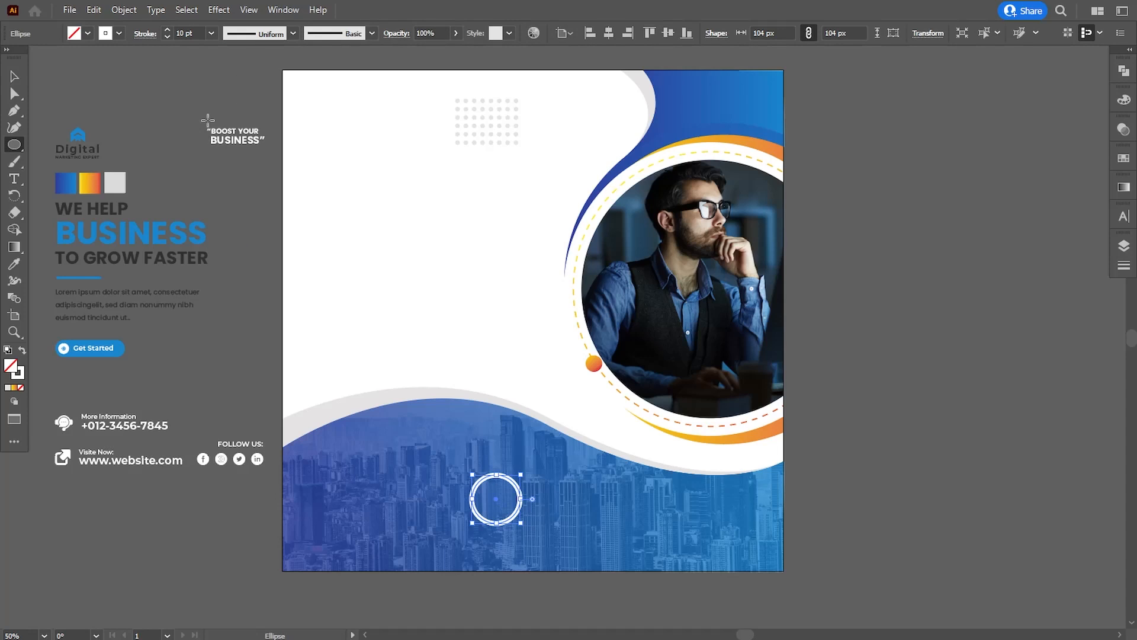
Step: Thicken the white ring's stroke to 27 pt and raise it step by step to 31 pt
left_click(183, 33)
type("27")
key("Return")
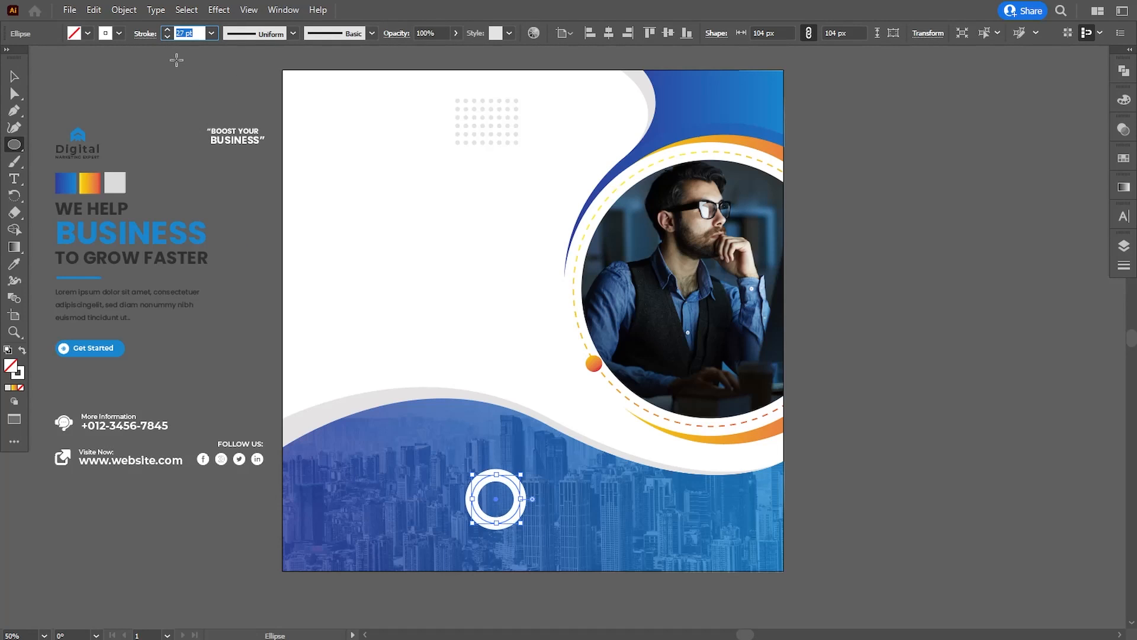
key("Up")
key("Up")
key("Up")
key("Up")
Step: Scale the white ring down to about 62 px and set its stroke weight to 20 pt
left_click(13, 76)
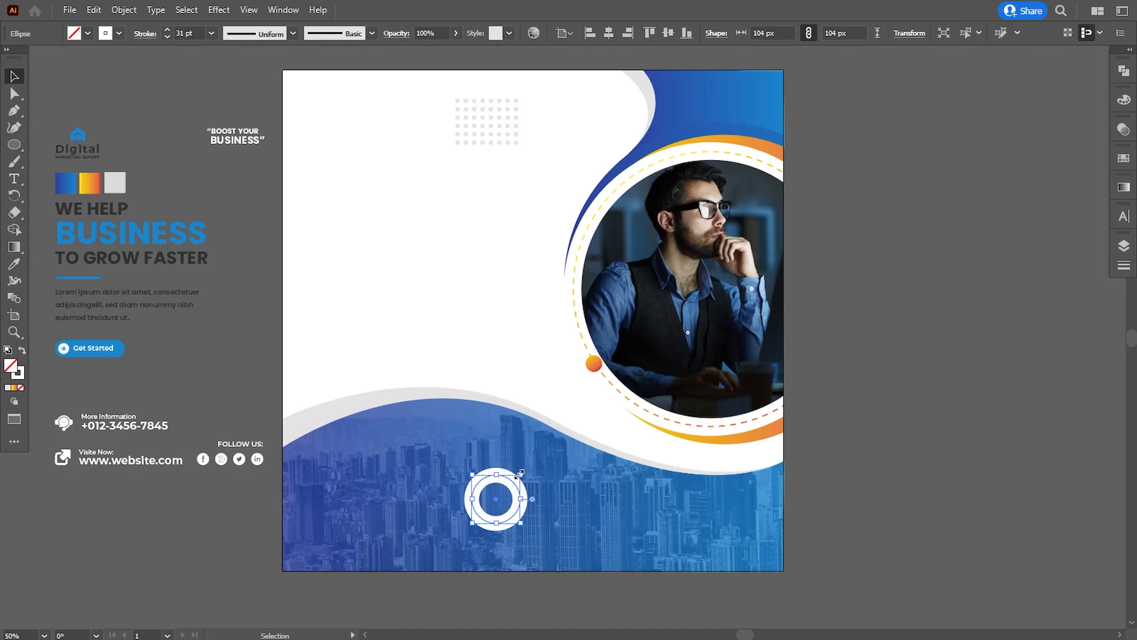
left_click_drag(519, 474, 515, 480)
left_click(211, 33)
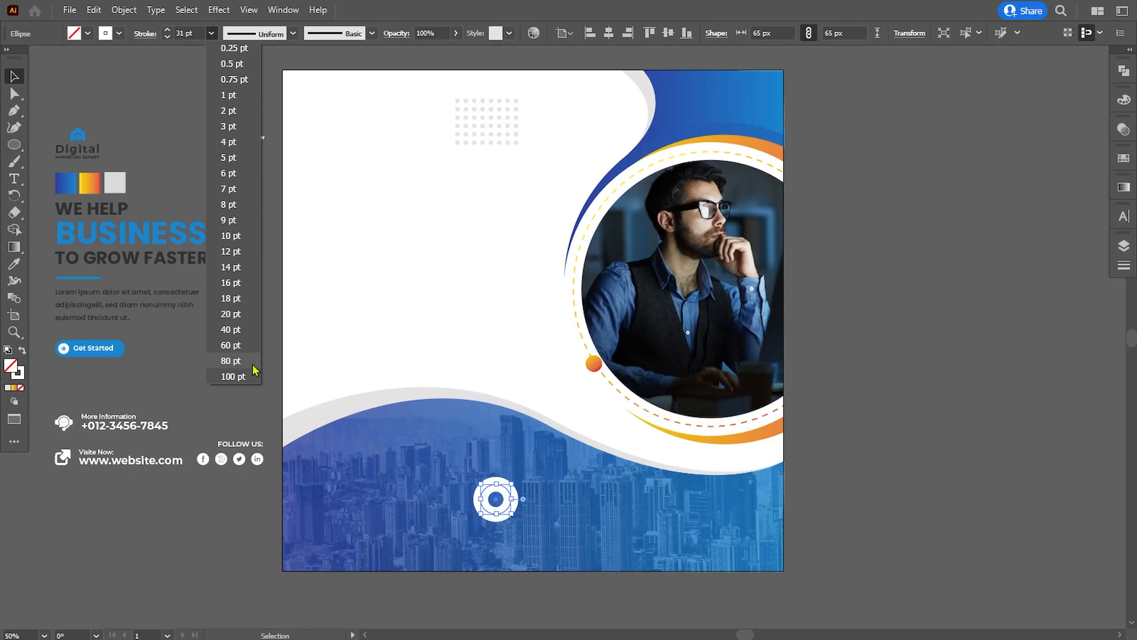
left_click(231, 329)
left_click(211, 33)
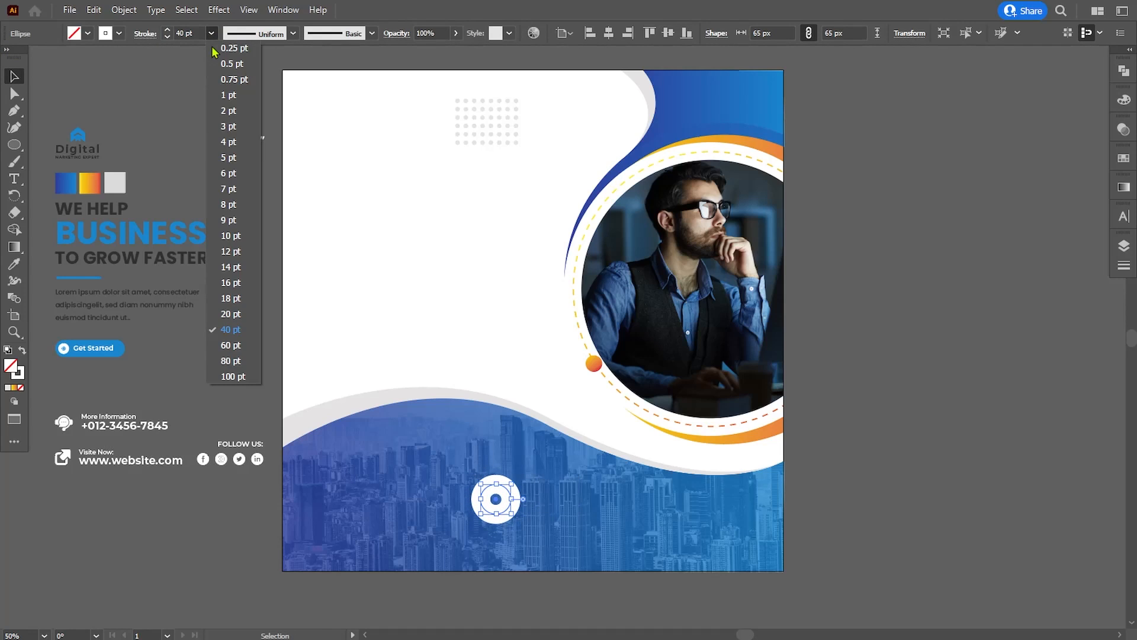
left_click(233, 313)
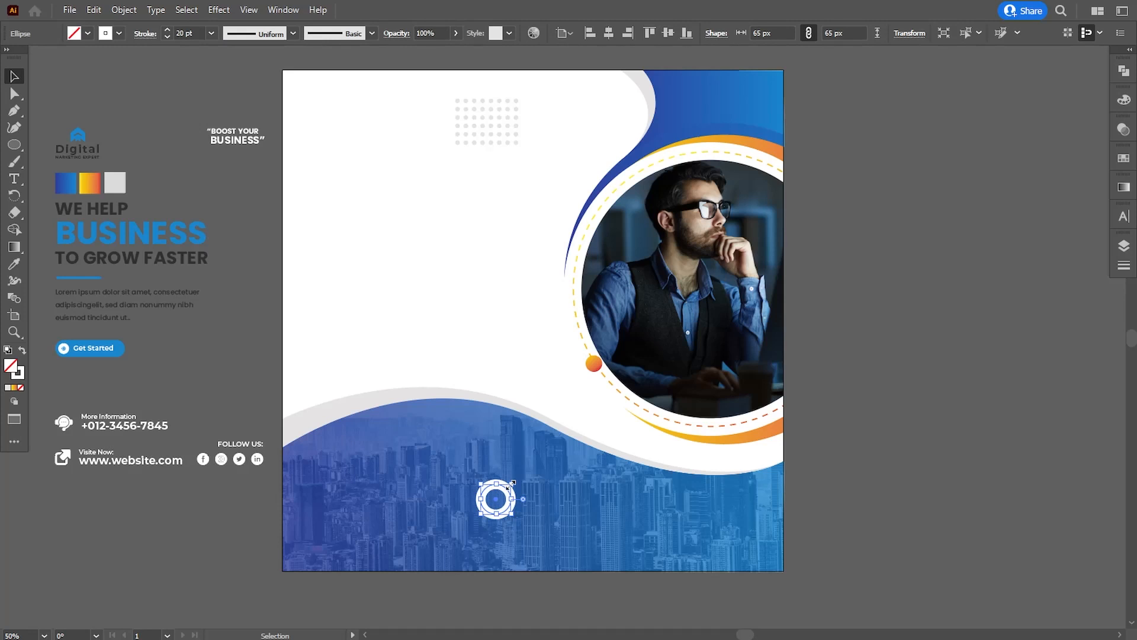
left_click_drag(510, 484, 510, 478)
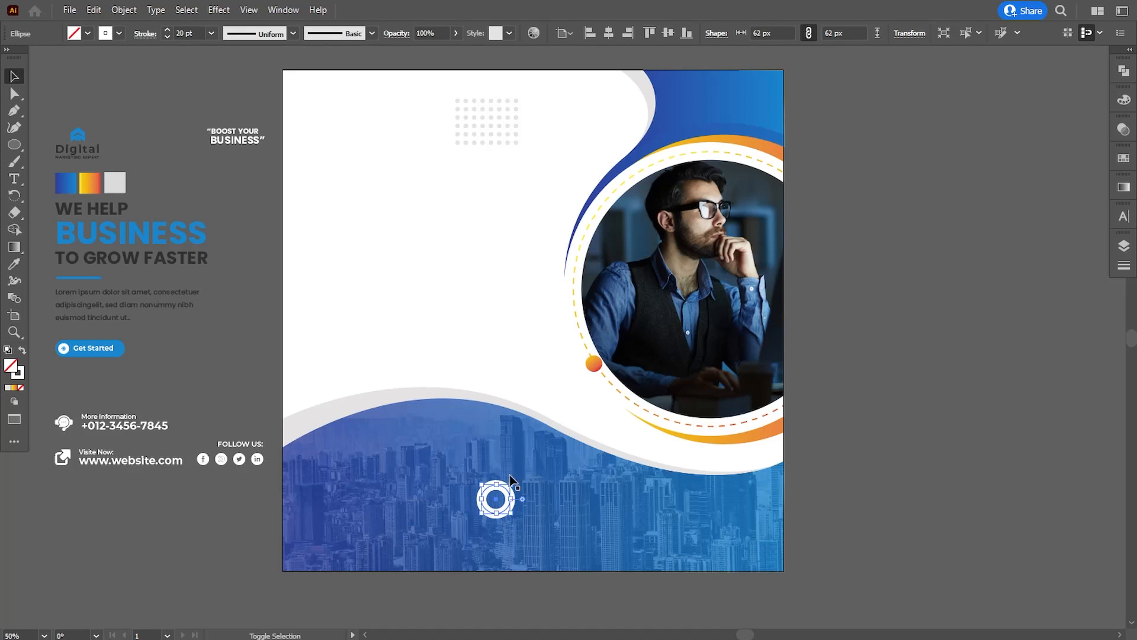
Step: Expand the white ring's fill and stroke into a shape and apply the blue gradient to it with the Eyedropper
left_click(124, 10)
left_click(140, 176)
key("Return")
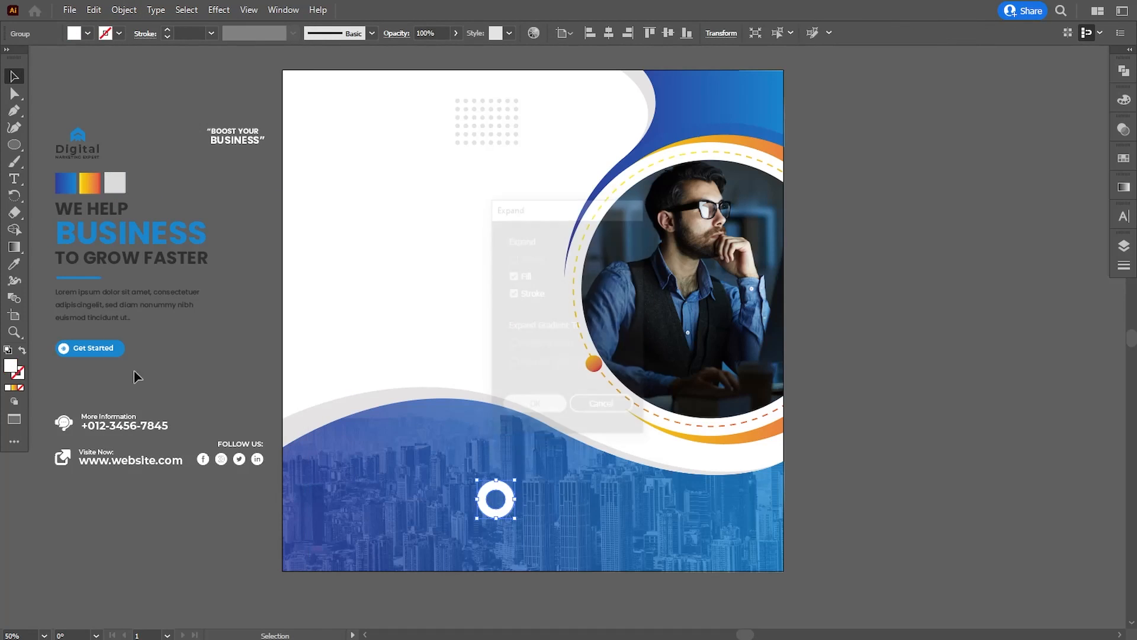
left_click(14, 264)
left_click(683, 341)
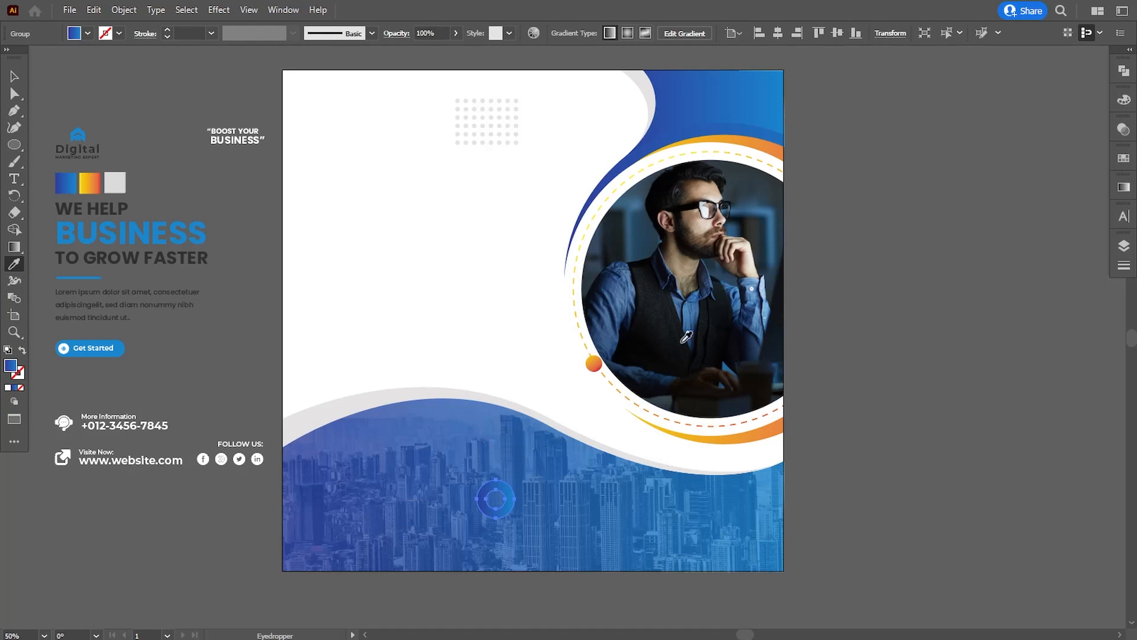
Step: Set the blue gradient ring's blending mode to Overlay over the skyline wave and deselect it
left_click(1123, 129)
left_click(981, 144)
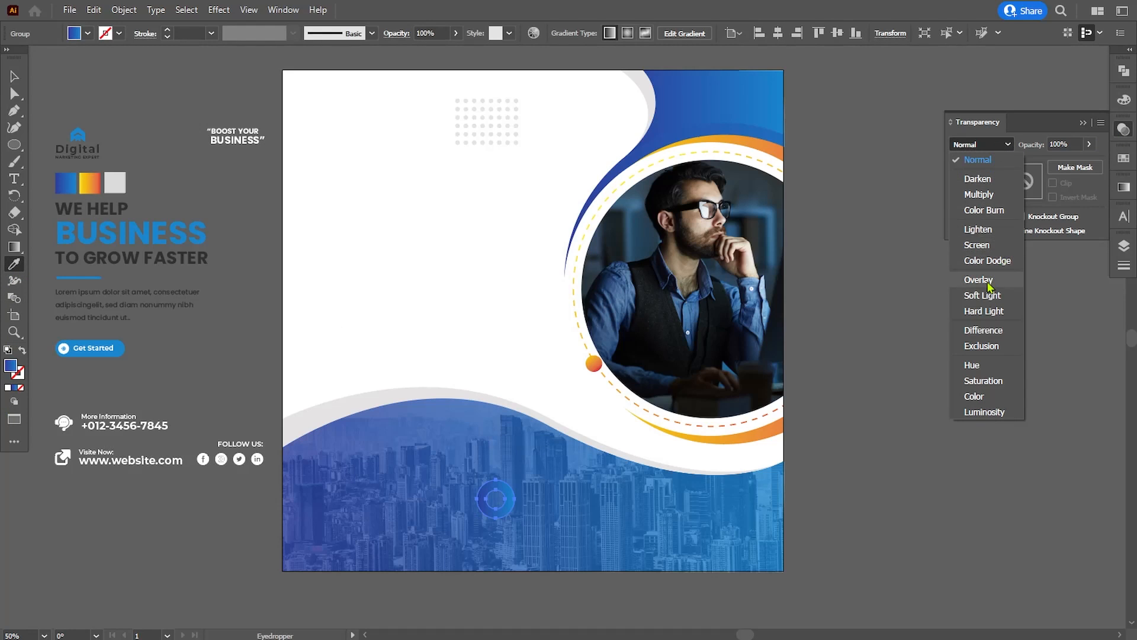
left_click(983, 279)
left_click(14, 76)
left_click(114, 97)
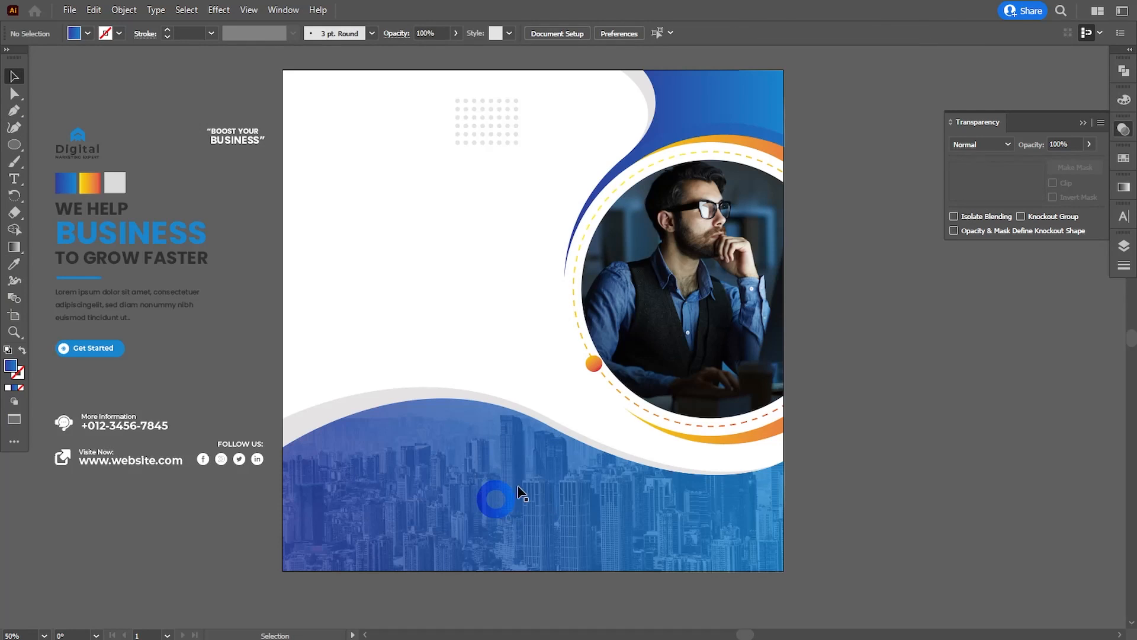
Step: Recolor the small overlay ring on the skyline wave with a white ffffff fill and deselect it
left_click(520, 497)
double_click(10, 366)
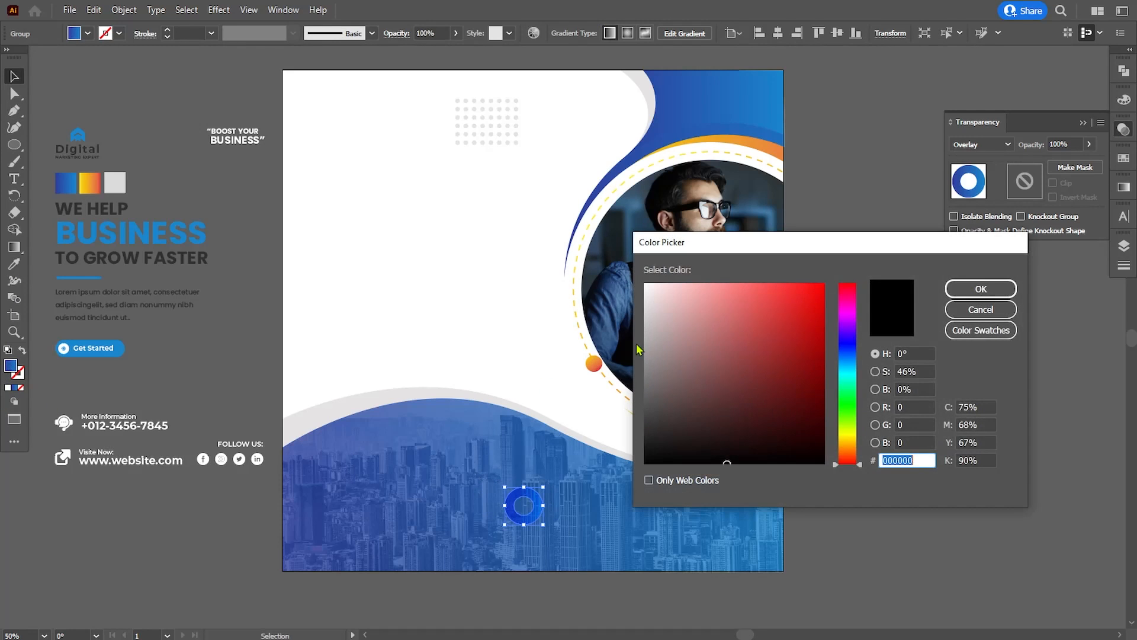
type("ffffff")
left_click(981, 288)
left_click(930, 404)
scroll(877, 407, "down", 1)
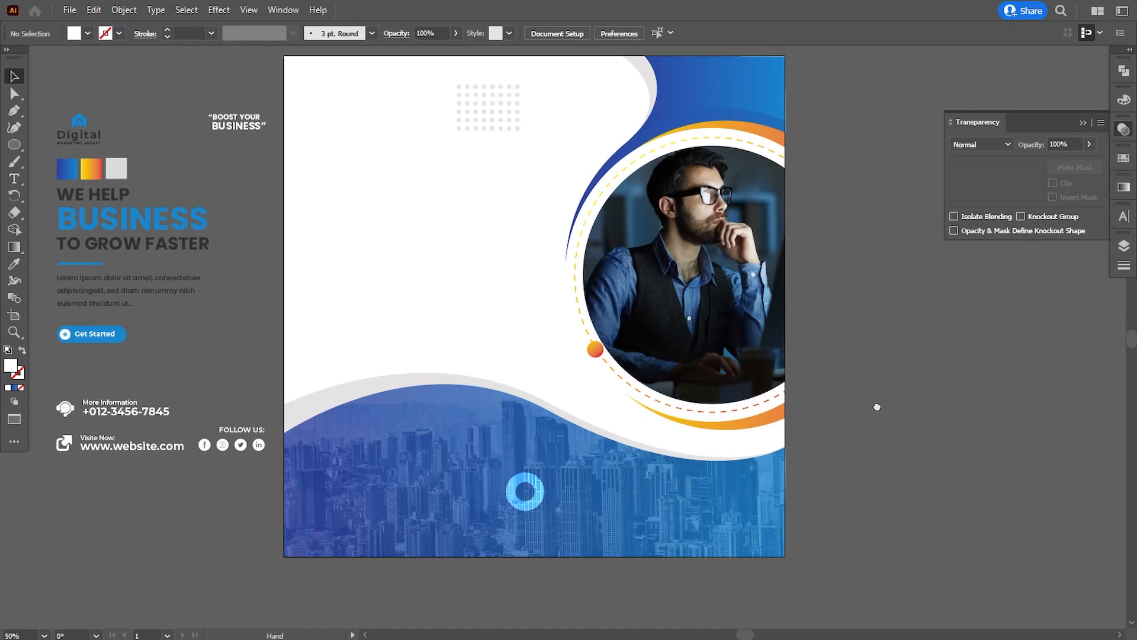
Step: Move the logo, headline, contact, social and slogan content onto the artboard and nudge it close to the left margin
left_click(86, 207)
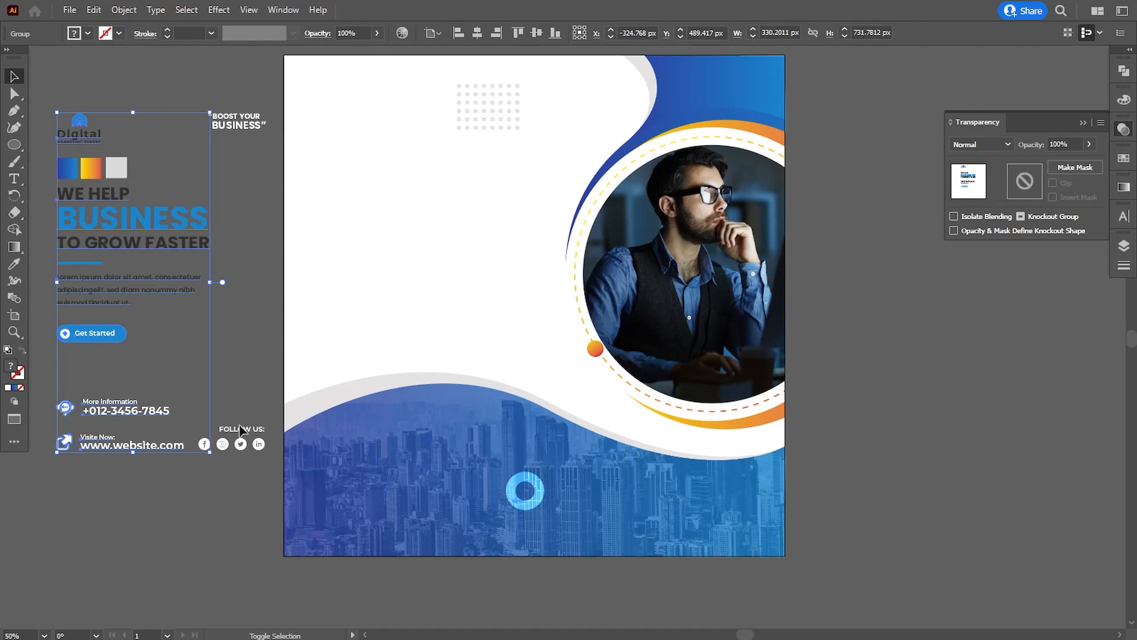
left_click(240, 443, "shift")
left_click(231, 133, "shift")
left_click_drag(147, 234, 406, 198)
key("Left")
key("Left")
key("Left")
key("Left")
key("Left")
key("Left")
key("Left")
key("Left")
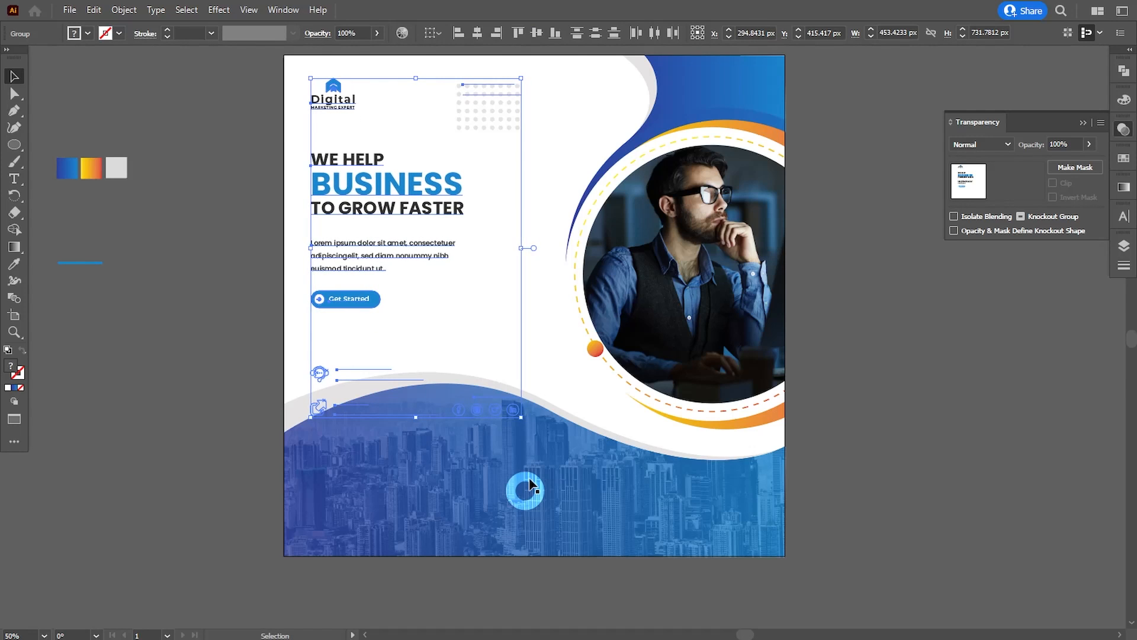
Step: Scale the placed text content up to about 614 x 990 px and bring it to the front above the wave
left_click_drag(522, 417, 623, 537)
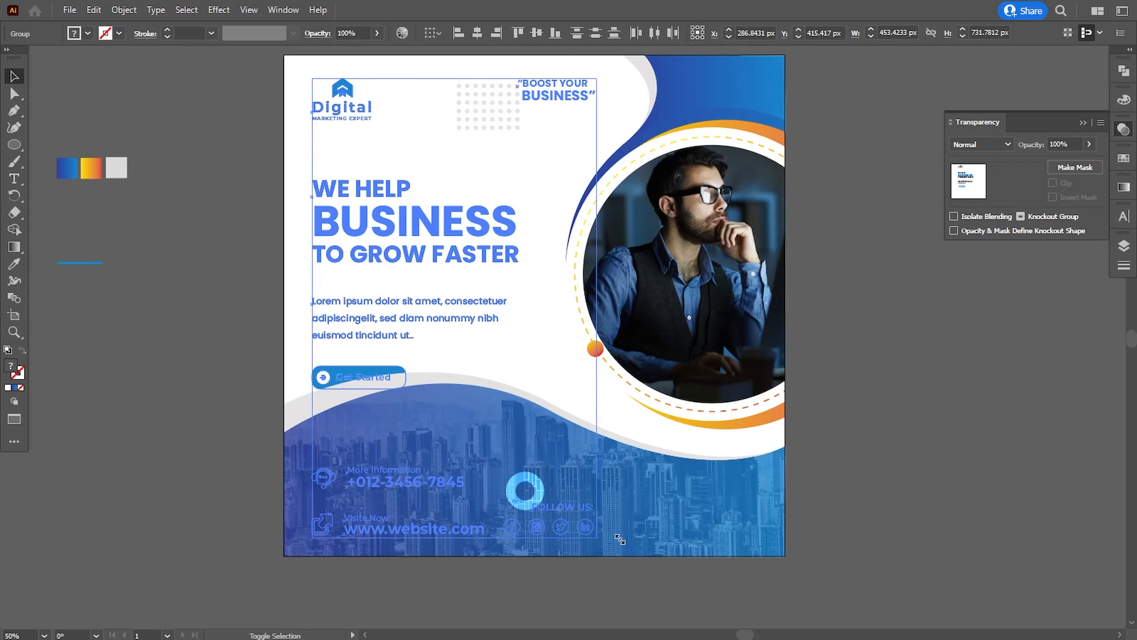
right_click(489, 532)
mouse_move(595, 452)
left_click(654, 451)
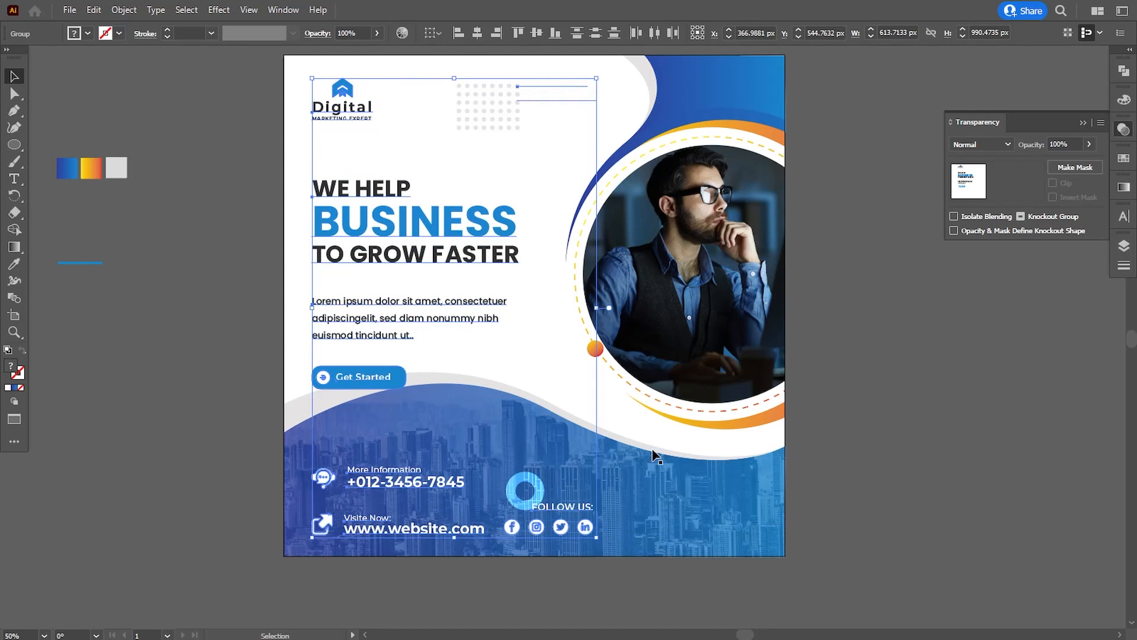
Step: Shift the slogan and the Follow Us icons to the artboard's right side, with the slogan over the blue corner shape
left_click(553, 93)
left_click_drag(561, 87, 723, 86)
left_click(876, 306)
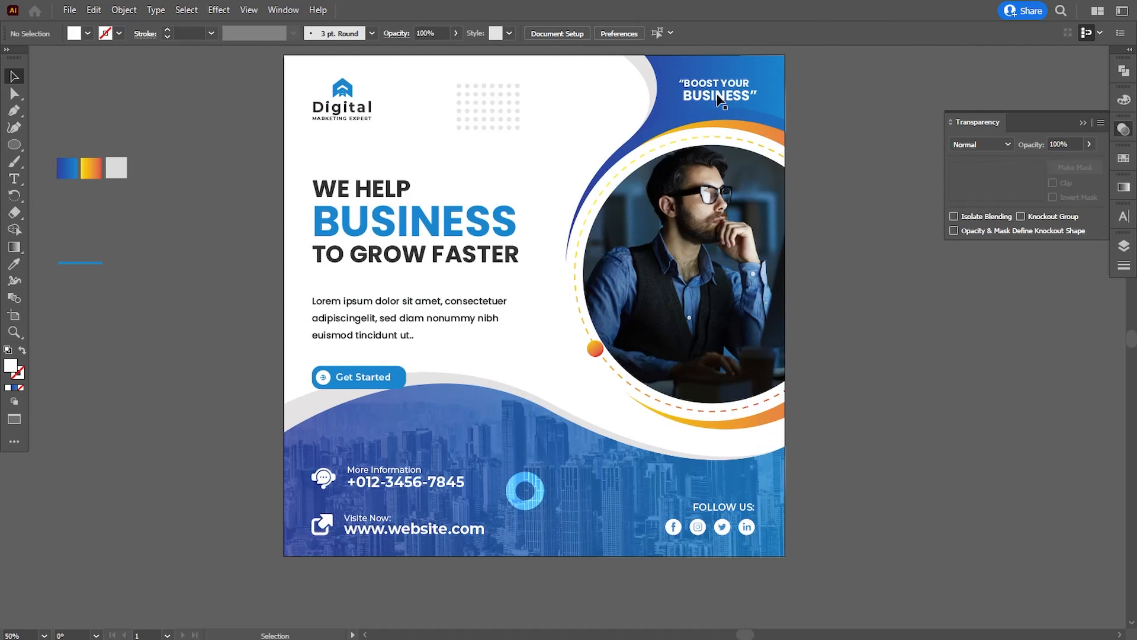
Step: Ungroup the slogan and Follow Us content and the logo, headline and contact content
left_click(718, 100)
left_click(124, 10)
left_click(178, 93)
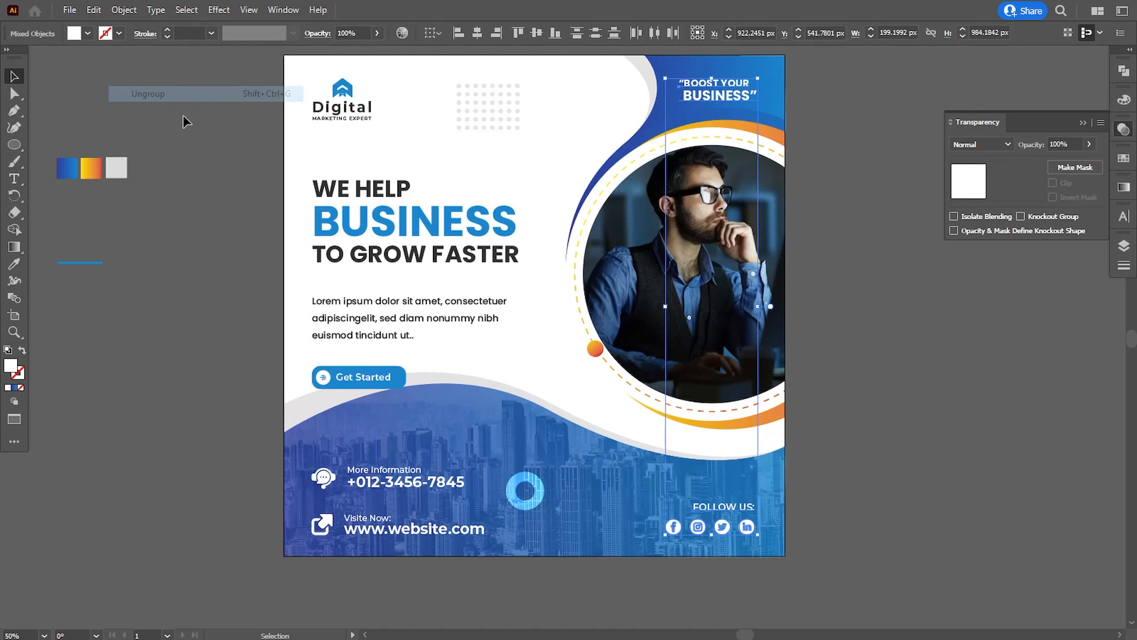
left_click(184, 122)
left_click(338, 109)
left_click(124, 10)
left_click(175, 94)
left_click(206, 132)
Step: Select the logo together with the slogan and nudge both slightly upward
left_click(335, 112)
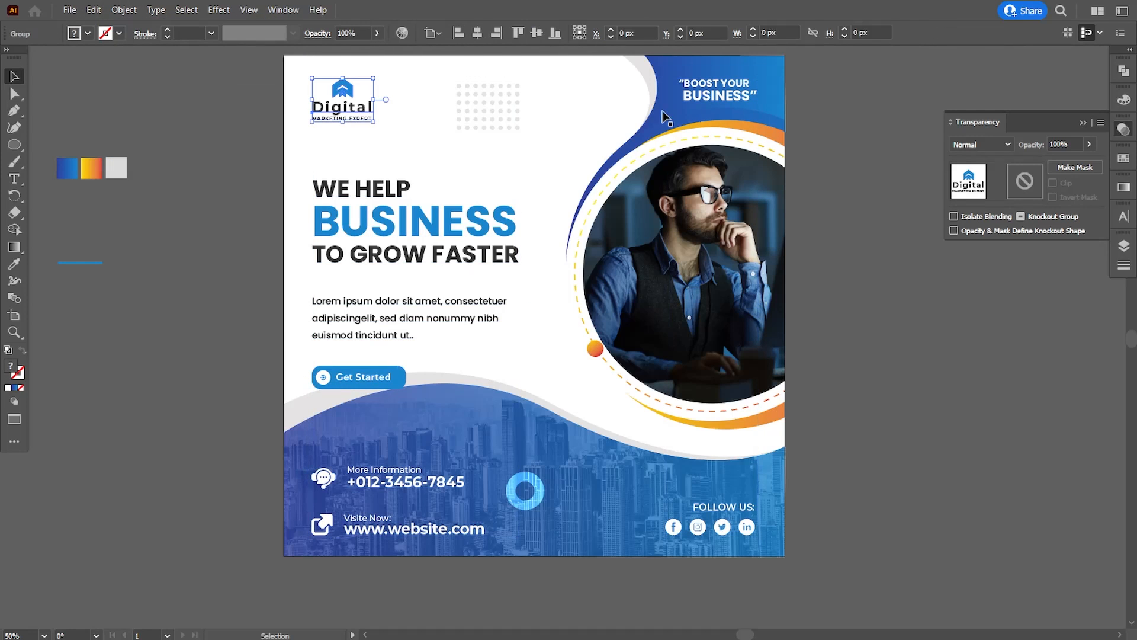
left_click(718, 90, "shift")
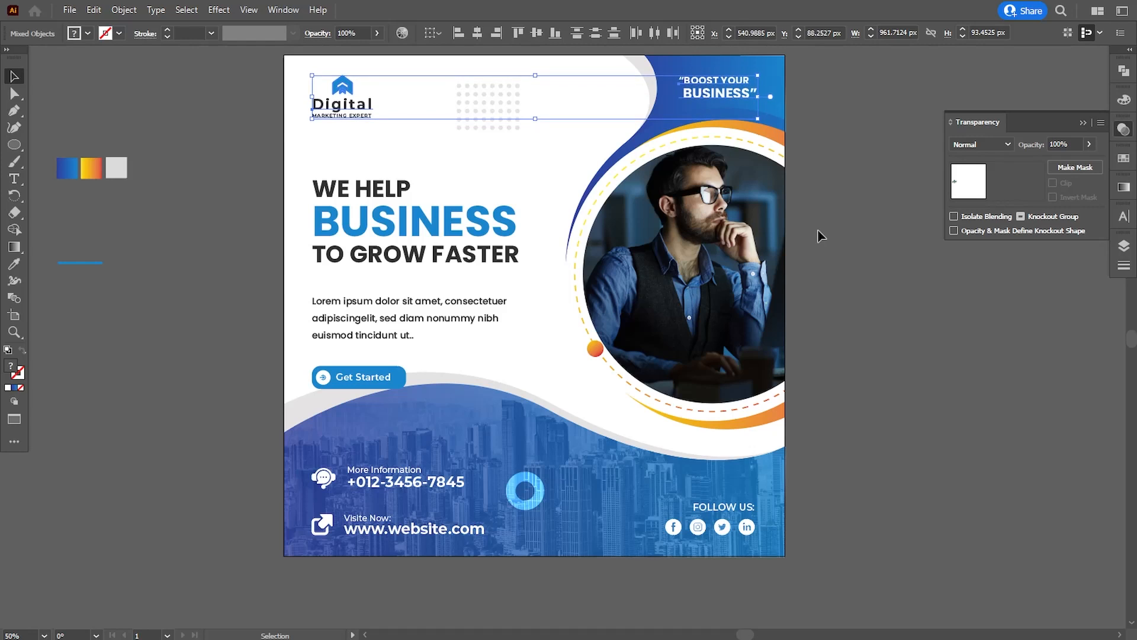
left_click(857, 288)
Step: Move the headline, paragraph and Get Started button together up by about 40 px
left_click(399, 240)
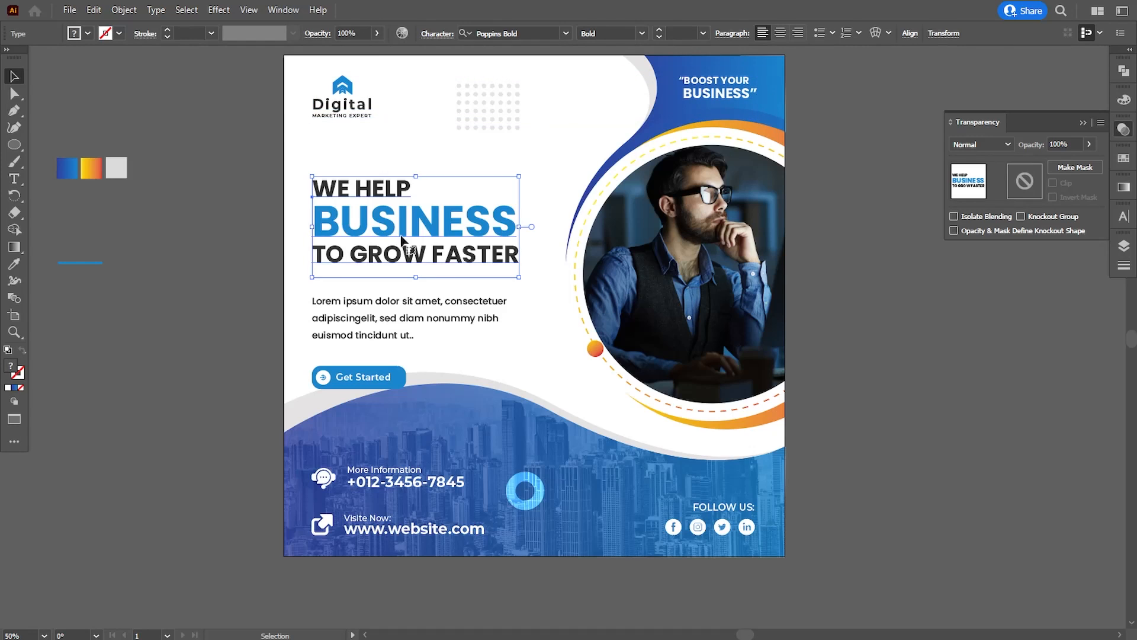
left_click(395, 332, "shift")
left_click(369, 379, "shift")
left_click(391, 375, "shift")
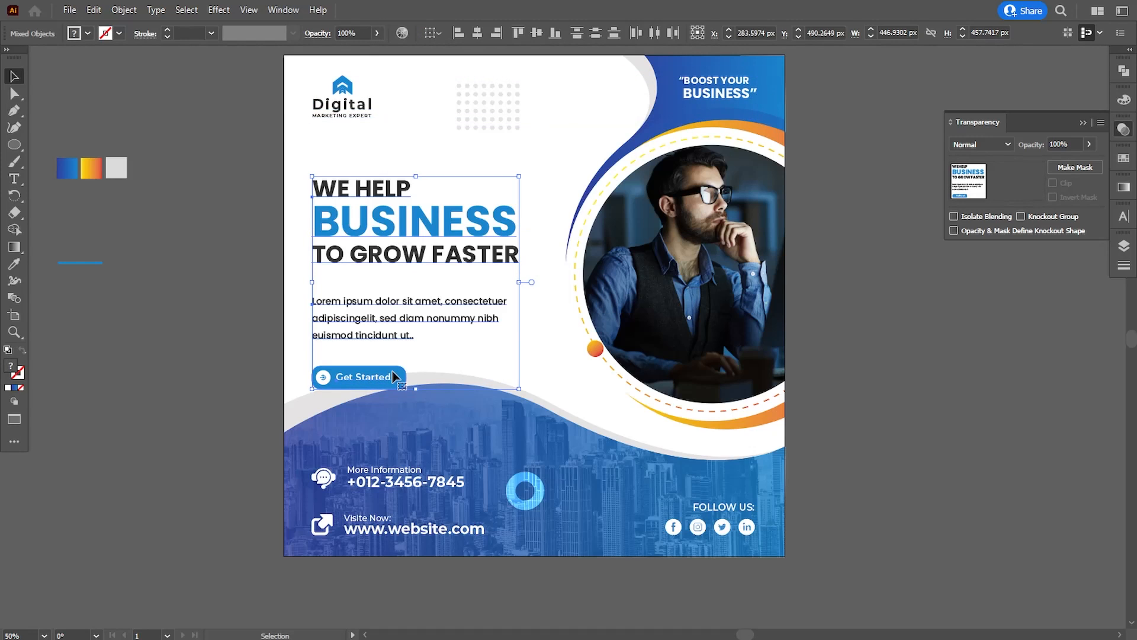
left_click_drag(395, 375, 336, 382)
key("Up")
key("Up")
key("Up")
key("Up")
key("Up")
key("Up")
key("Up")
key("Up")
key("Up")
key("Up")
key("Up")
key("Up")
key("Up")
key("Up")
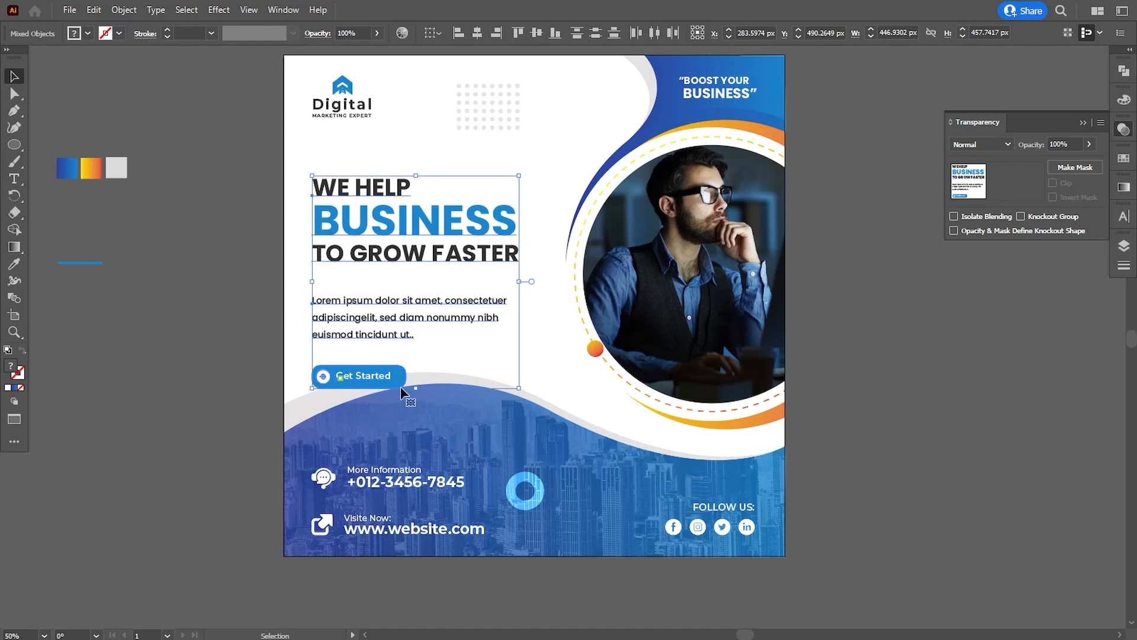
key("Up")
key("Up")
key("Up")
key("Up")
key("Up")
key("Up")
key("Up")
key("Up")
key("Up")
key("Up")
key("Up")
key("Up")
key("Up")
key("Up")
key("Up")
key("Up")
key("Up")
key("Up")
key("Up")
key("Up")
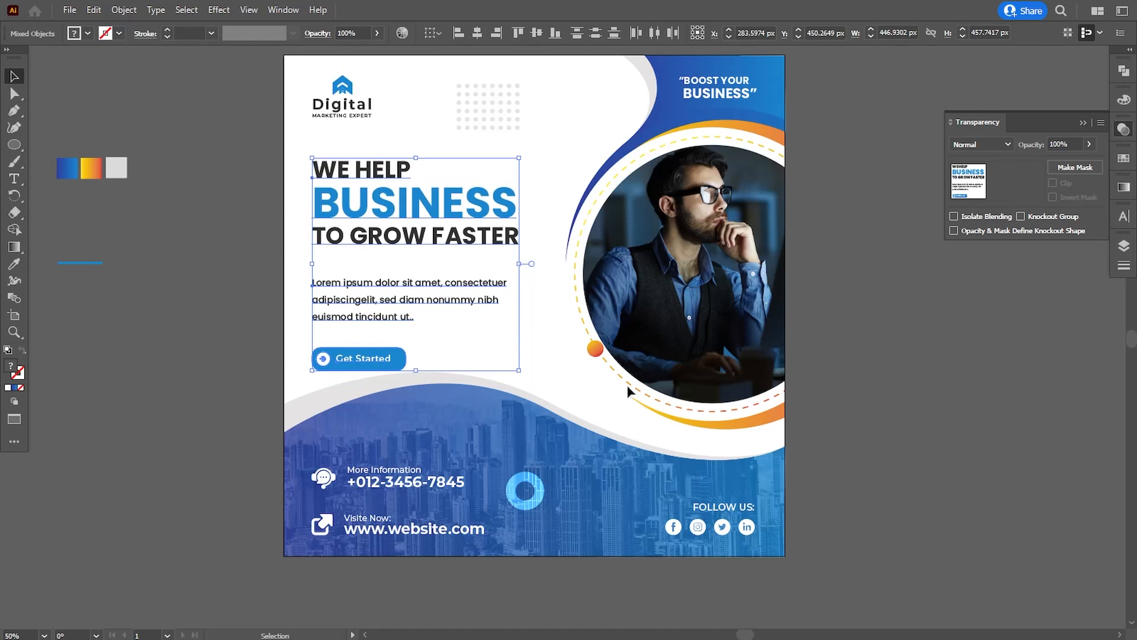
left_click(402, 394)
Step: Select all parts of the Get Started button and nudge it up a few pixels toward the paragraph
left_click(370, 363)
left_click(329, 367, "shift")
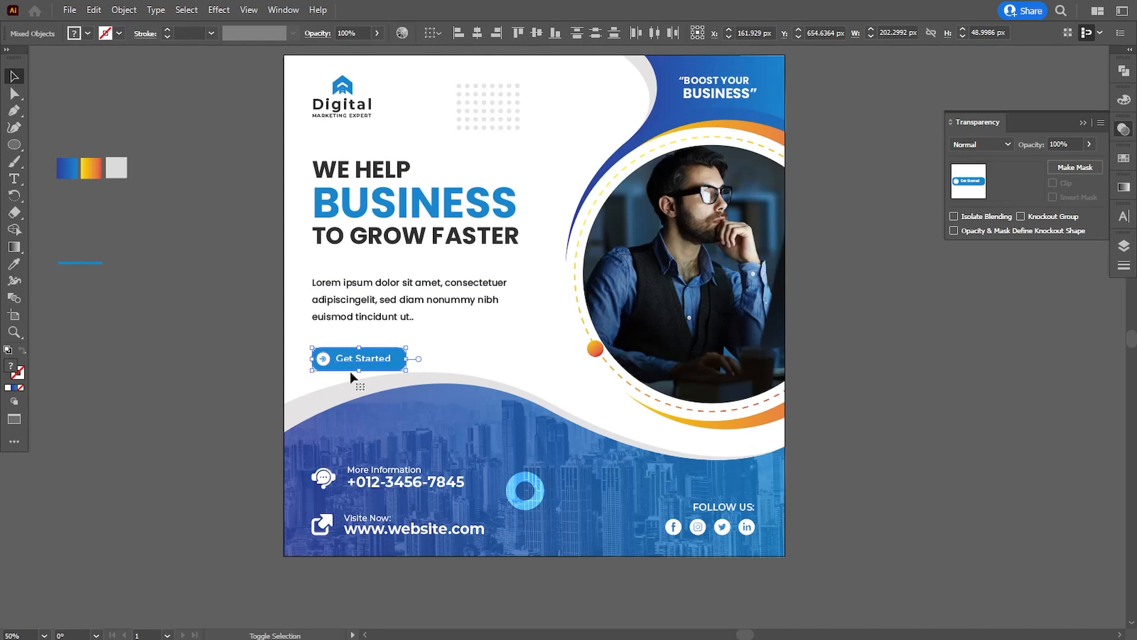
key("Up")
key("Up")
key("Up")
key("Up")
key("Down")
key("Down")
key("Up")
key("Up")
key("Up")
key("Up")
key("Up")
key("Up")
key("Up")
key("Up")
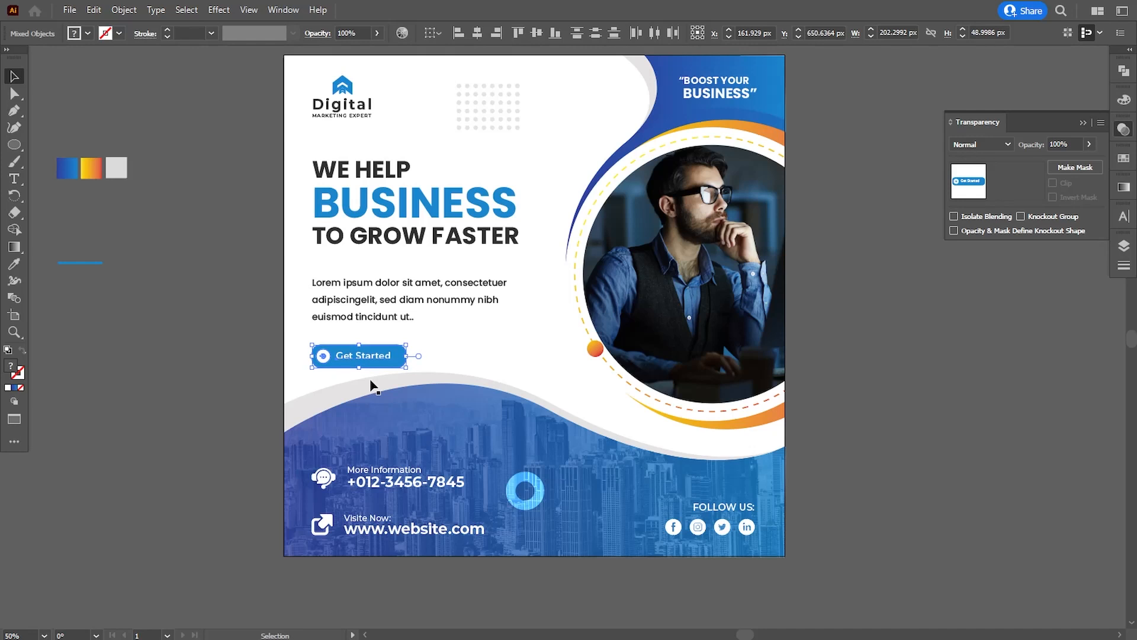
key("Down")
key("Down")
left_click(836, 350)
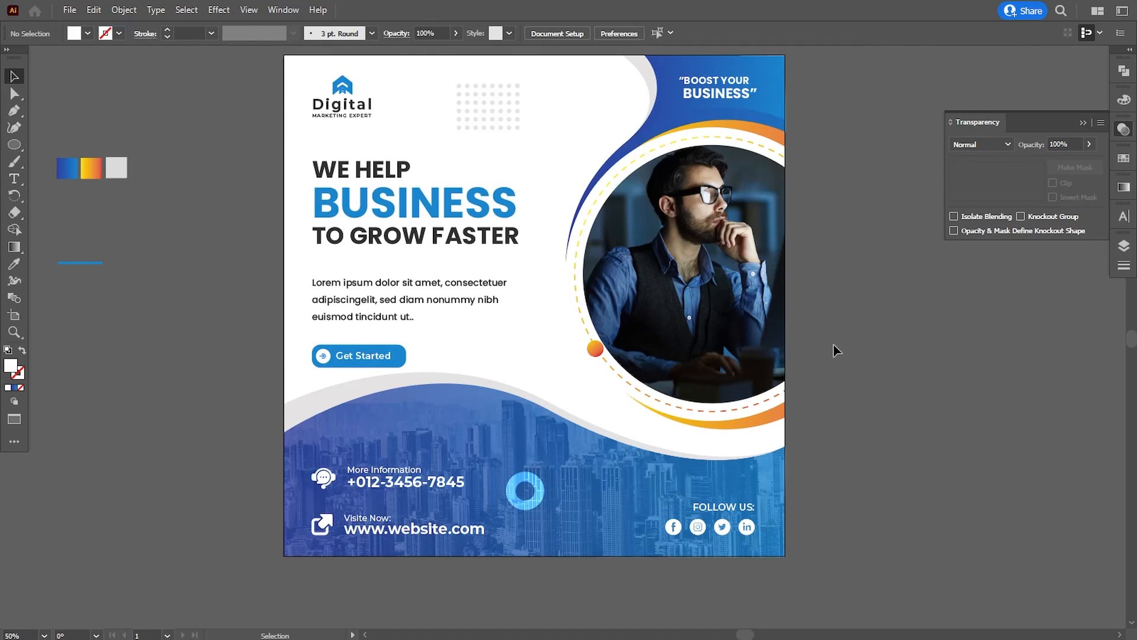
Step: Reposition the overlay ring slightly to the right, away from the contact details
left_click_drag(417, 415, 414, 410)
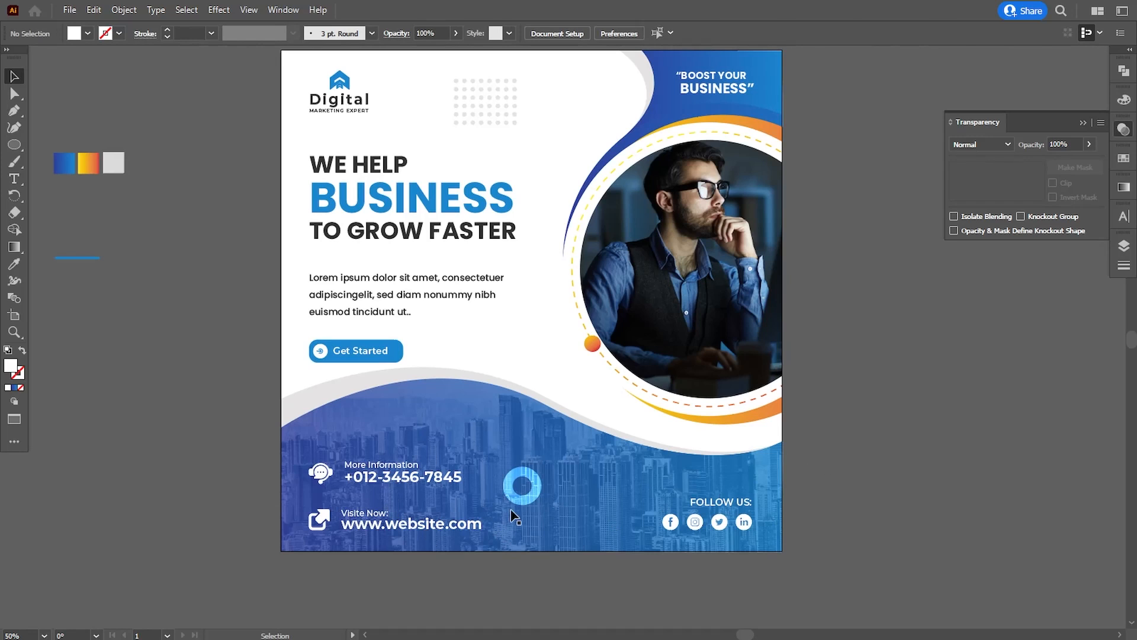
left_click_drag(518, 504, 549, 511)
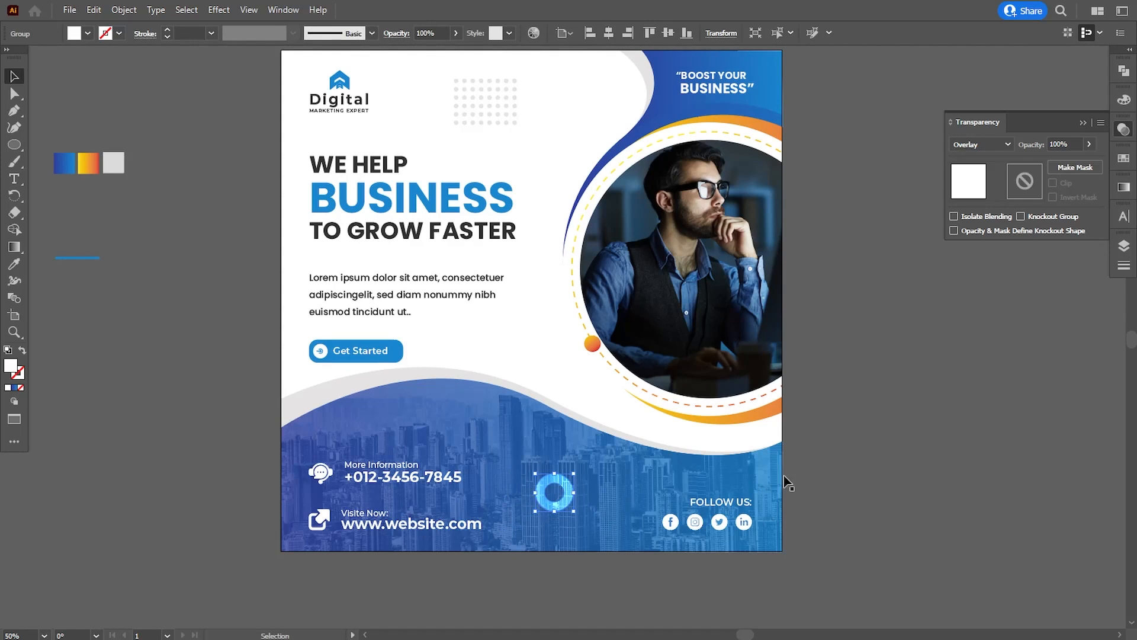
left_click(832, 455)
left_click_drag(838, 379, 848, 411)
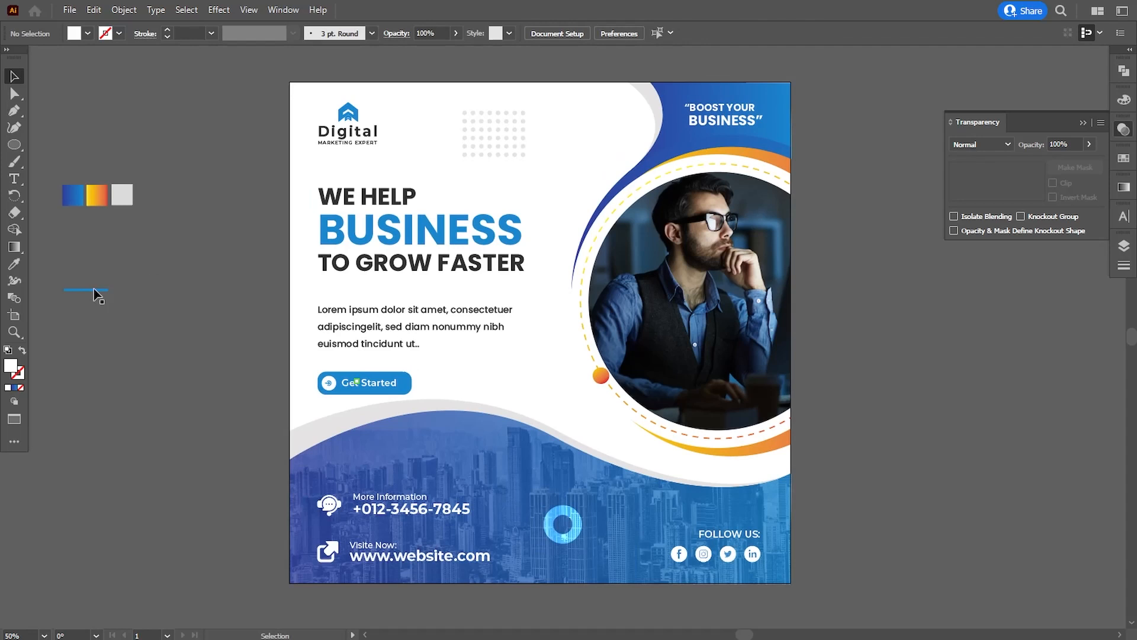
Step: Place the short blue line between the headline and paragraph, and delete the color swatches beside the artboard
left_click_drag(94, 293, 350, 286)
left_click_drag(152, 136, 75, 213)
left_click(153, 279)
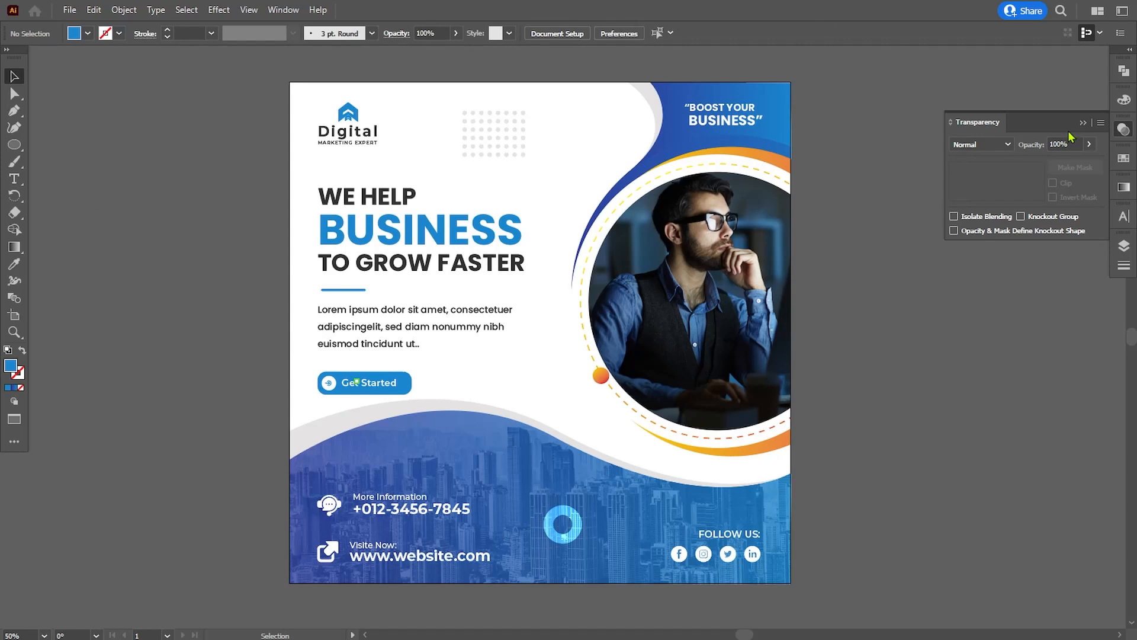
left_click(1084, 124)
key("a")
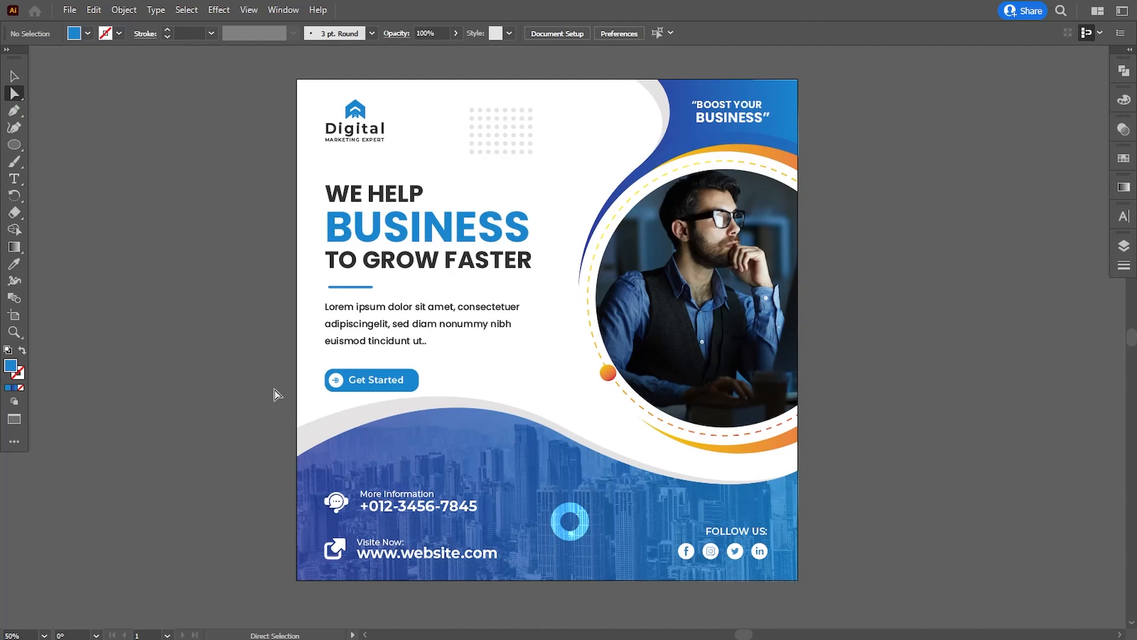
left_click(298, 432)
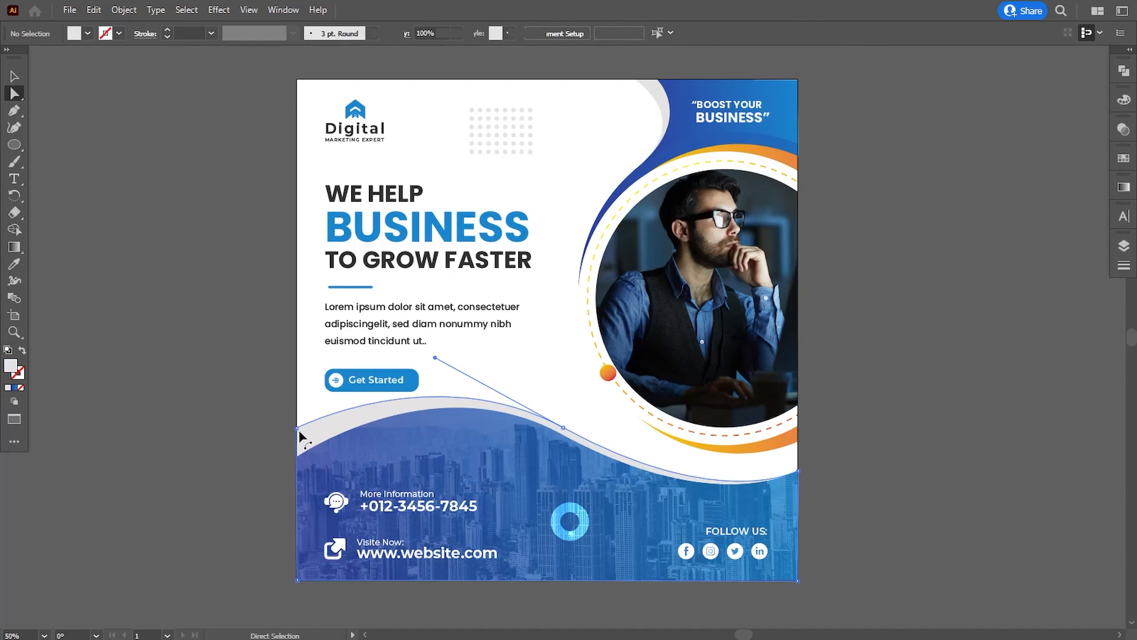
left_click(261, 439)
Step: Target the linked photo of the man inside its clip group and reflect it across the vertical axis
left_click(1124, 245)
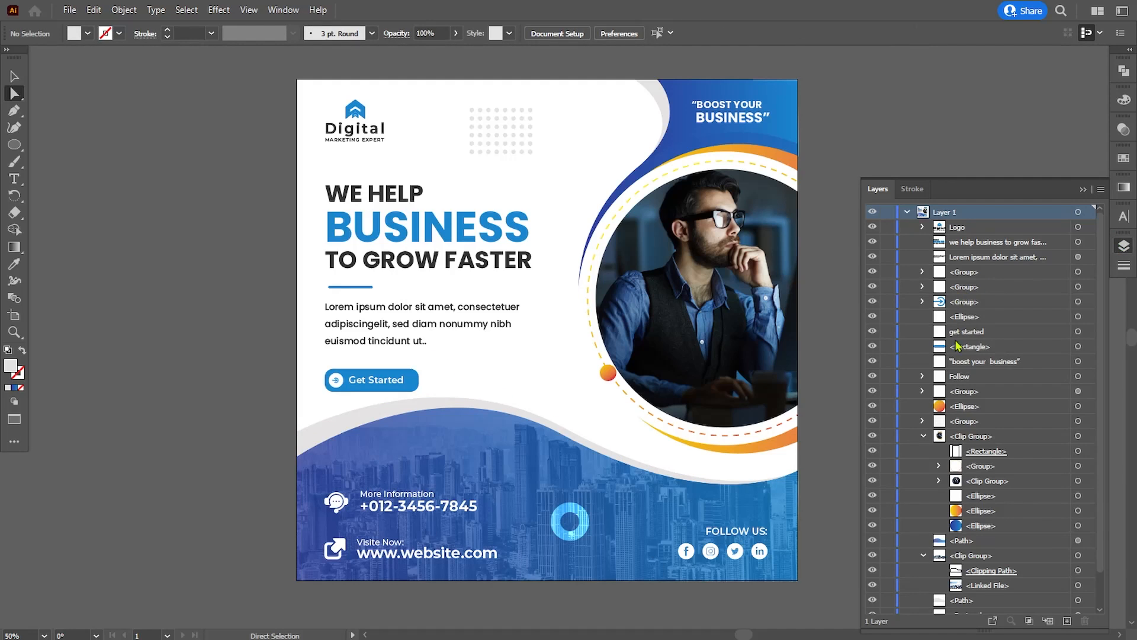
left_click(939, 480)
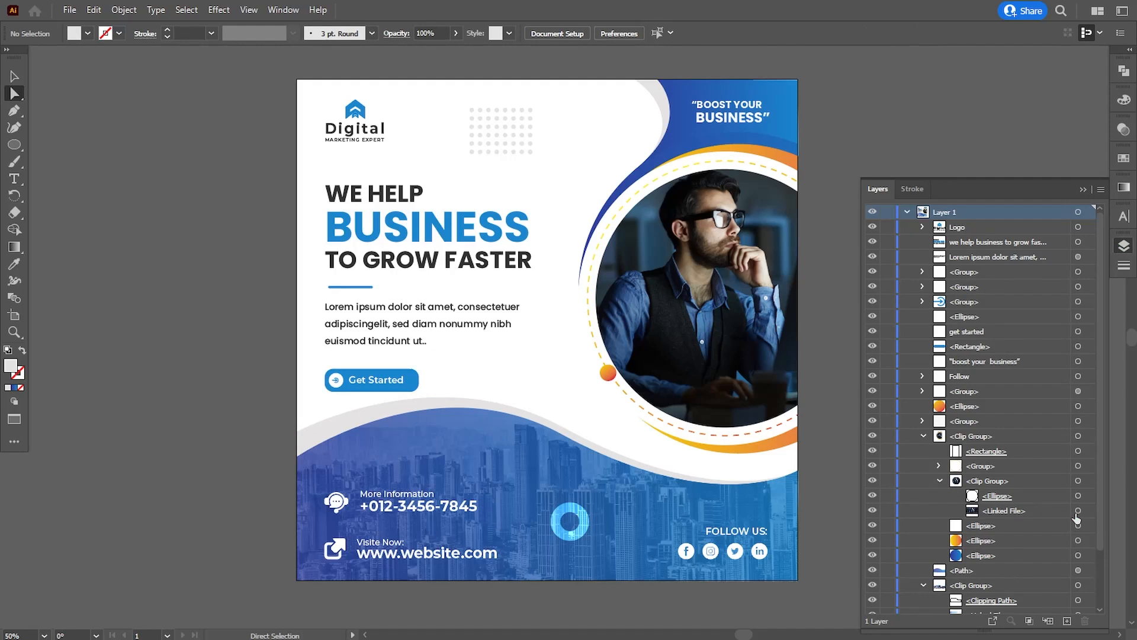
left_click(1078, 511)
left_click(124, 9)
mouse_move(151, 33)
left_click(399, 82)
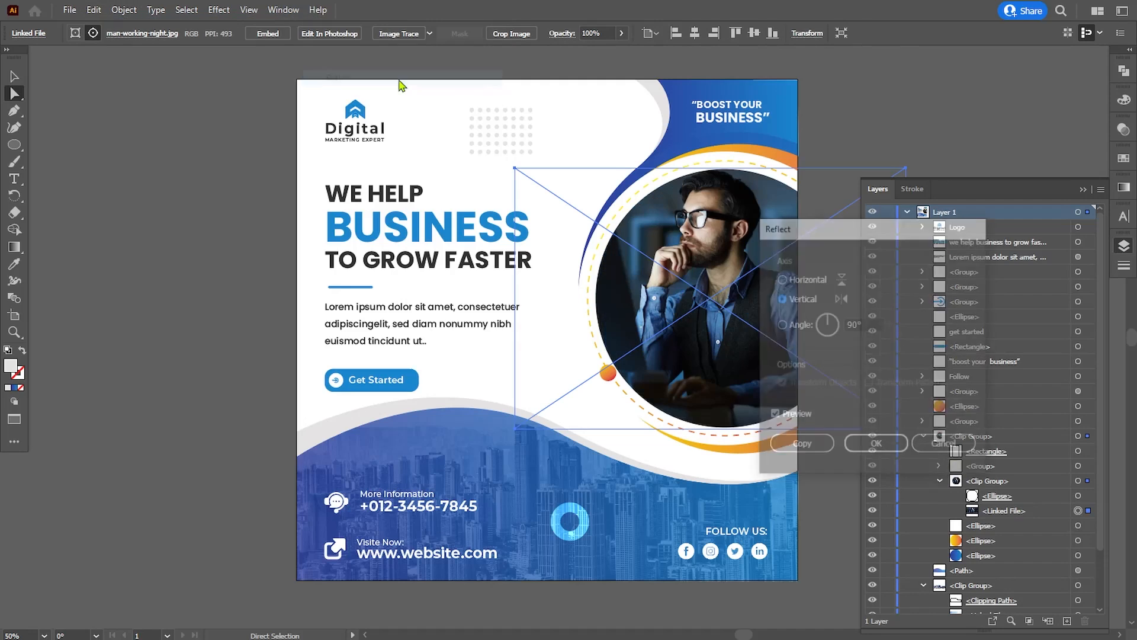
left_click(872, 446)
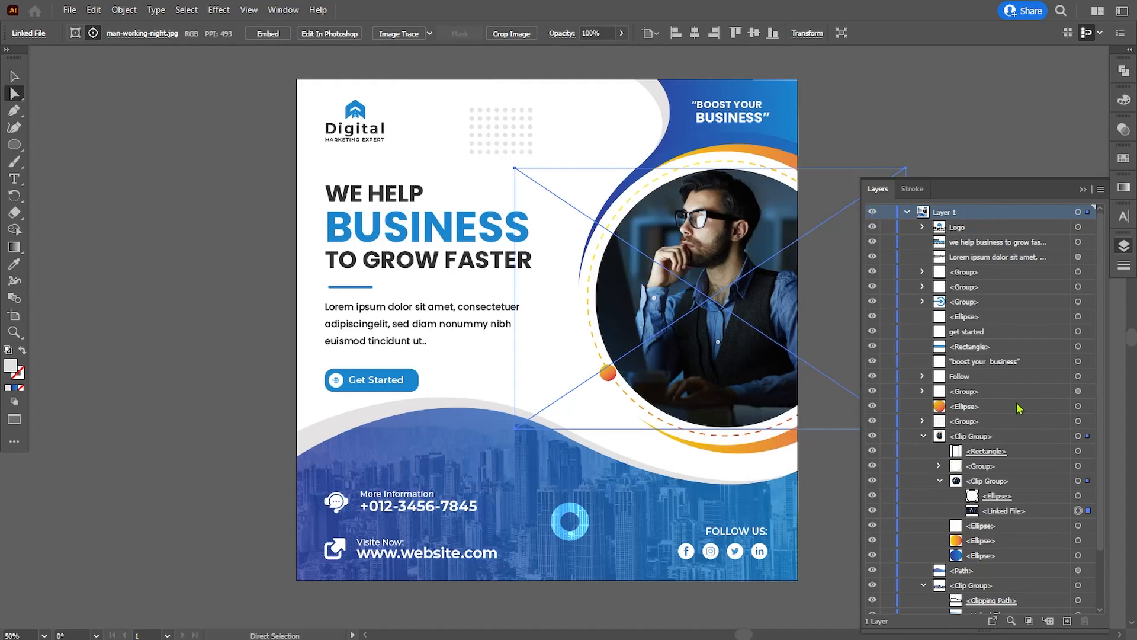
left_click(950, 140)
left_click(941, 481)
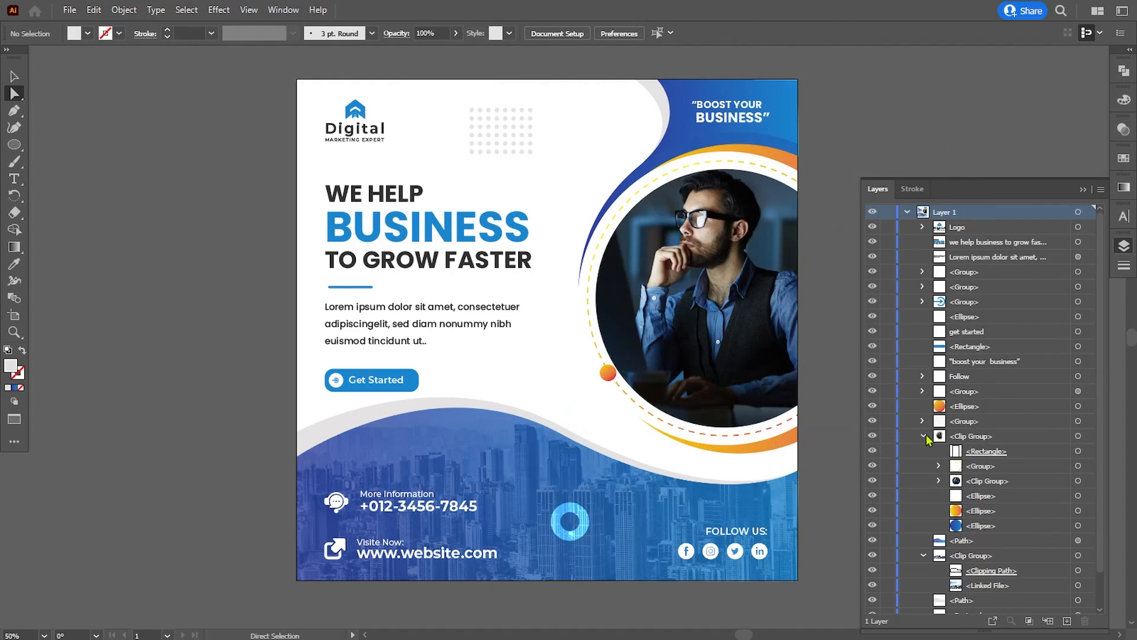
left_click(924, 436)
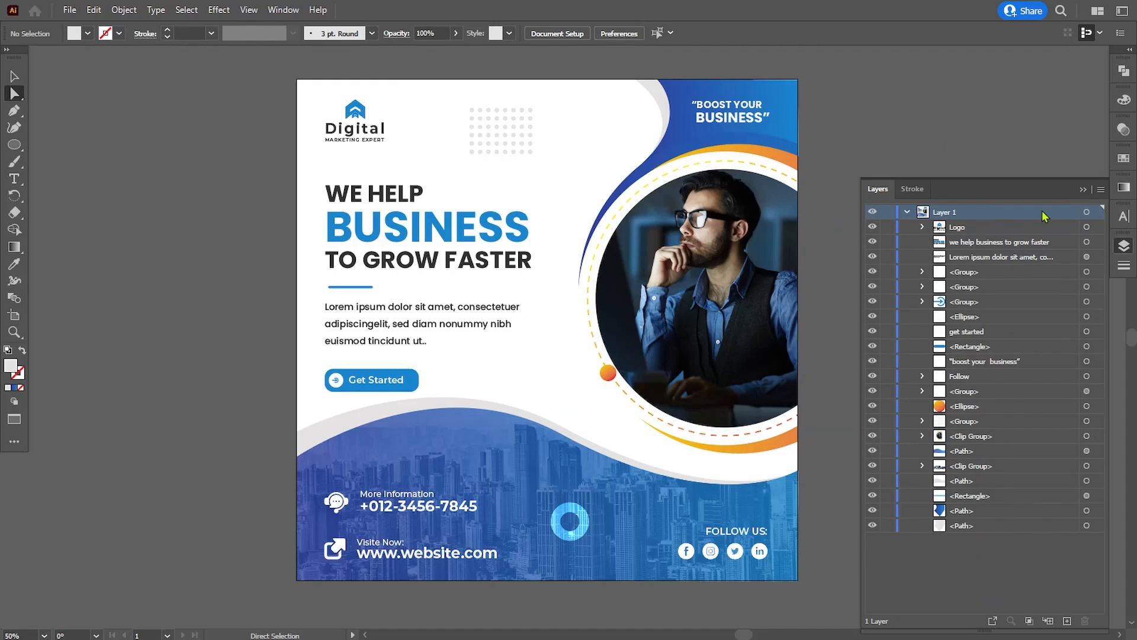
left_click(1082, 190)
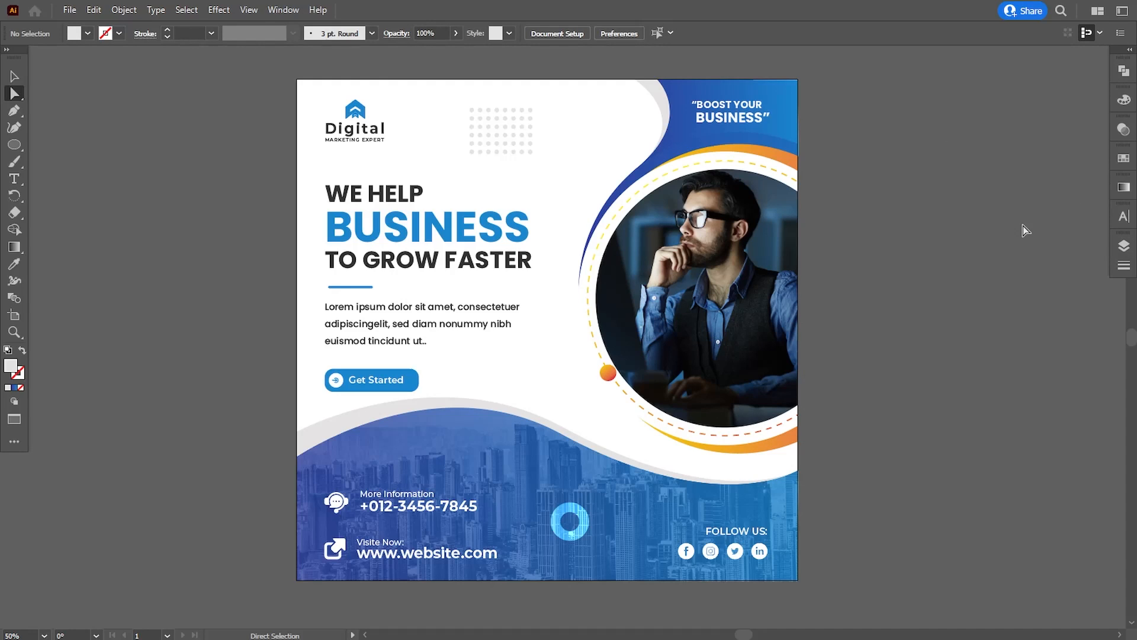